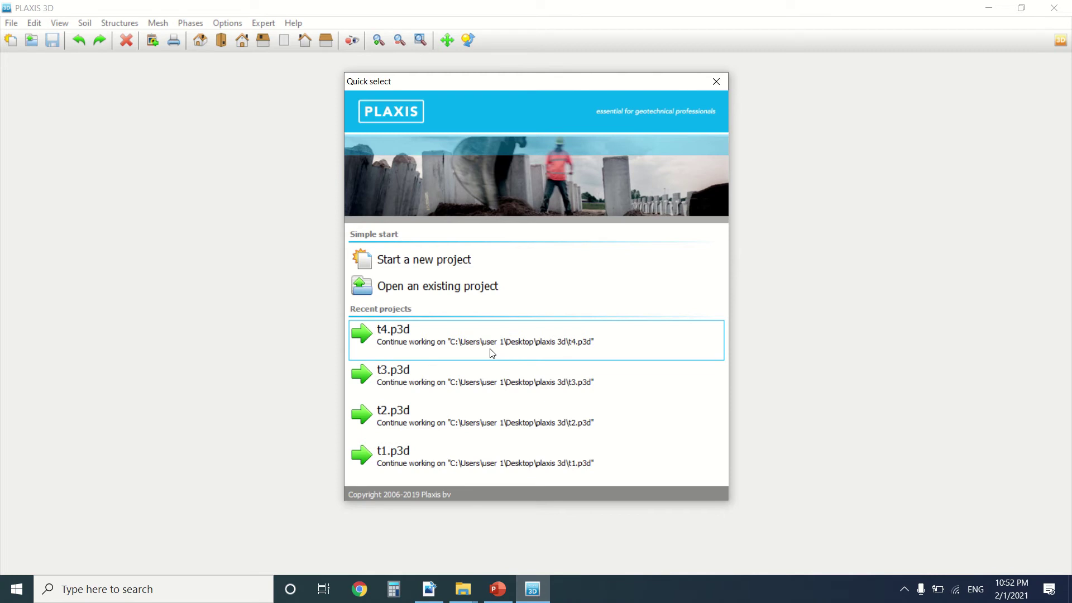
Start a new project titled Foundation and review its Model settings before consulting the tutorial PDF.
click(468, 265)
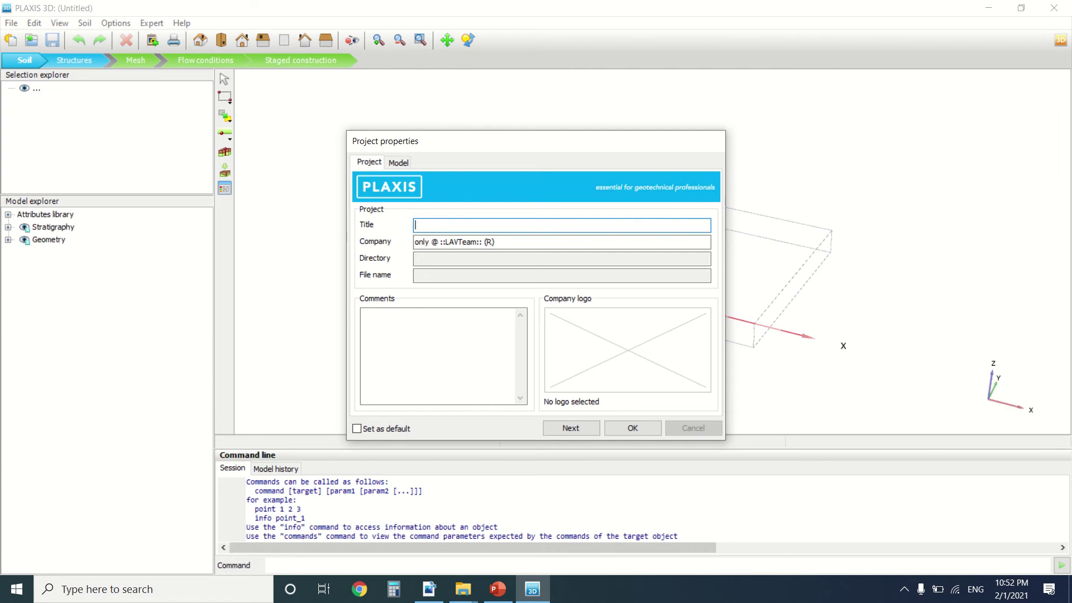
text(Foundation)
click(399, 162)
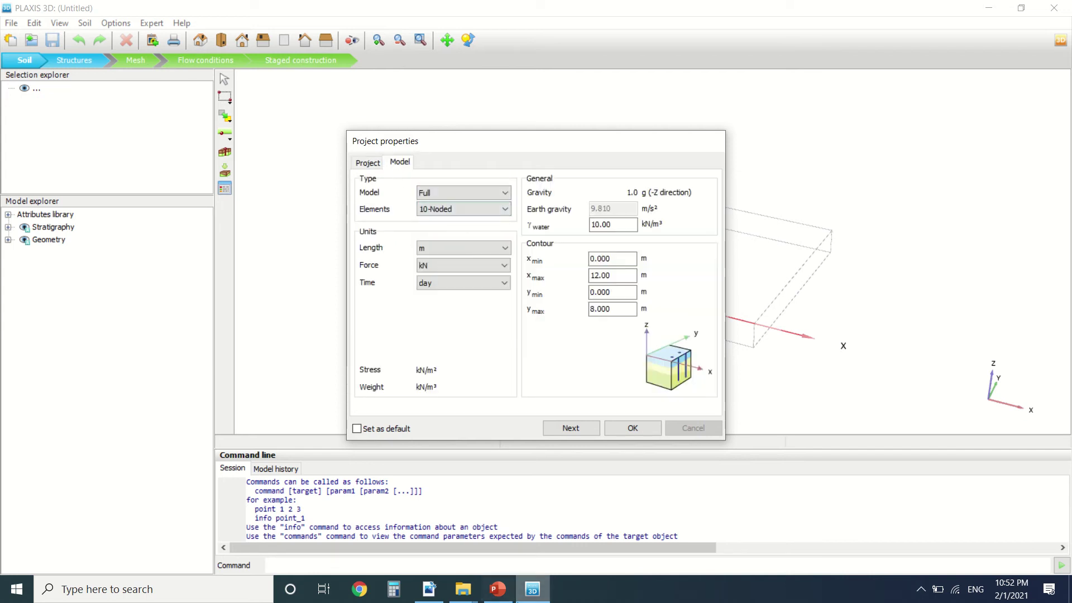
click(428, 589)
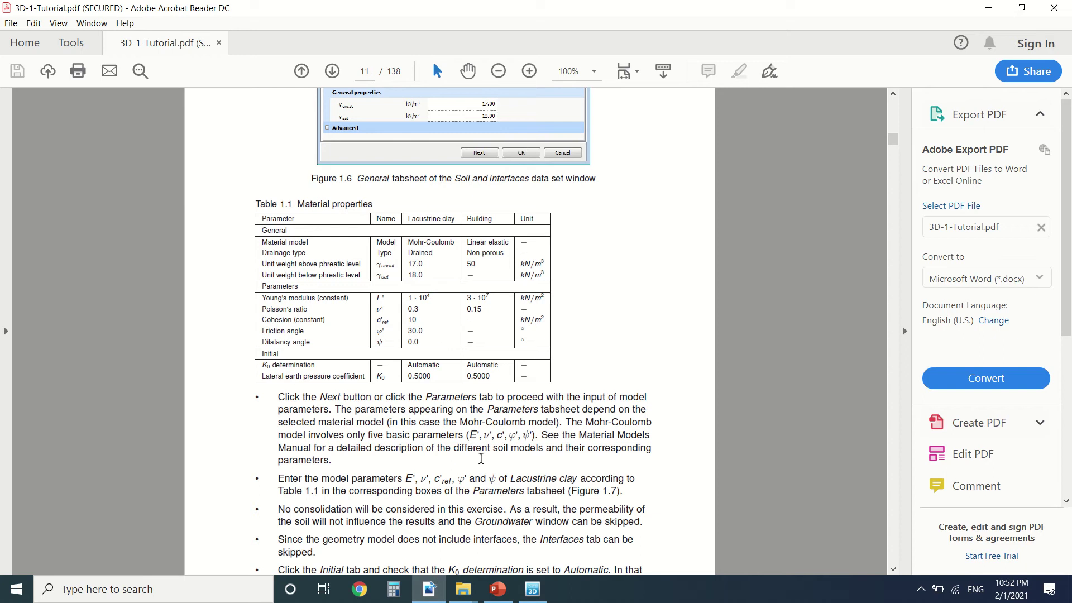
Read the tutorial from page 6 to page 9 covering geometry, project properties and soil stratigraphy.
scroll(524, 408, up, 15)
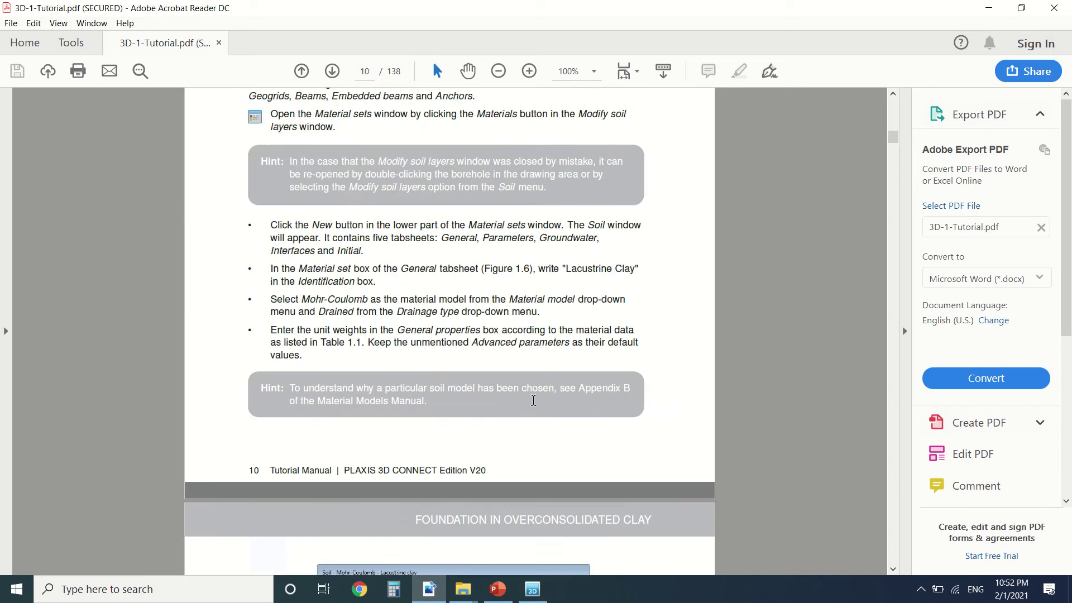
scroll(533, 405, up, 10)
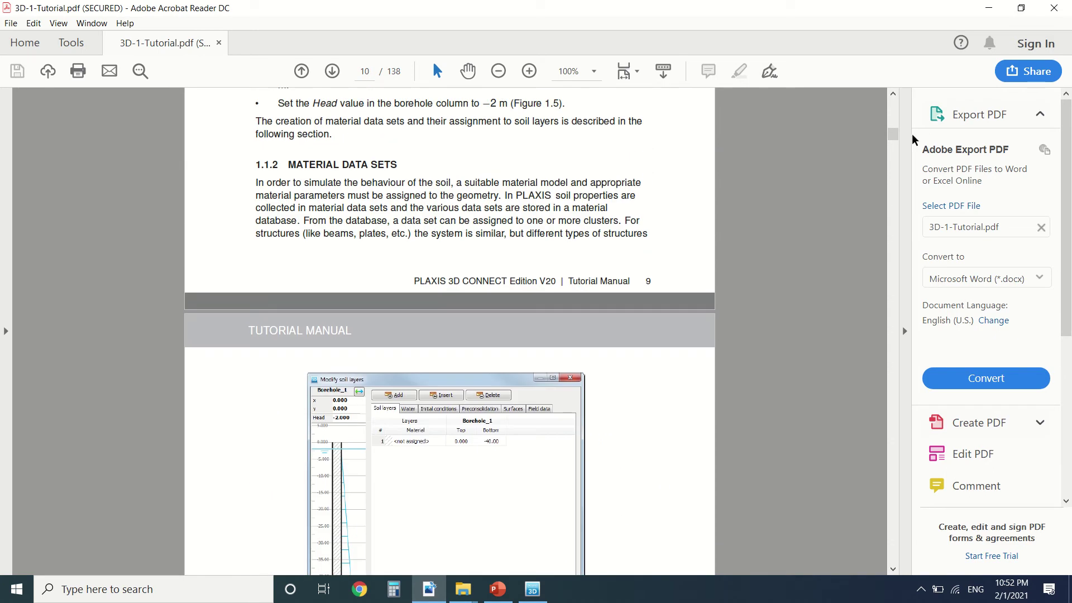
drag(893, 139, 897, 127)
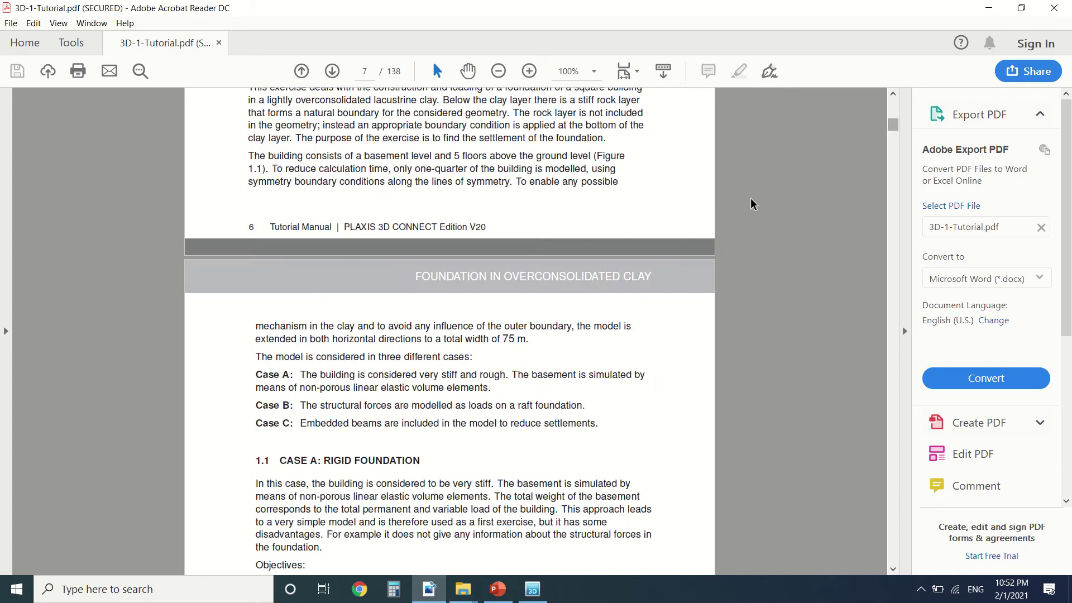
scroll(684, 251, down, 2)
scroll(684, 251, up, 15)
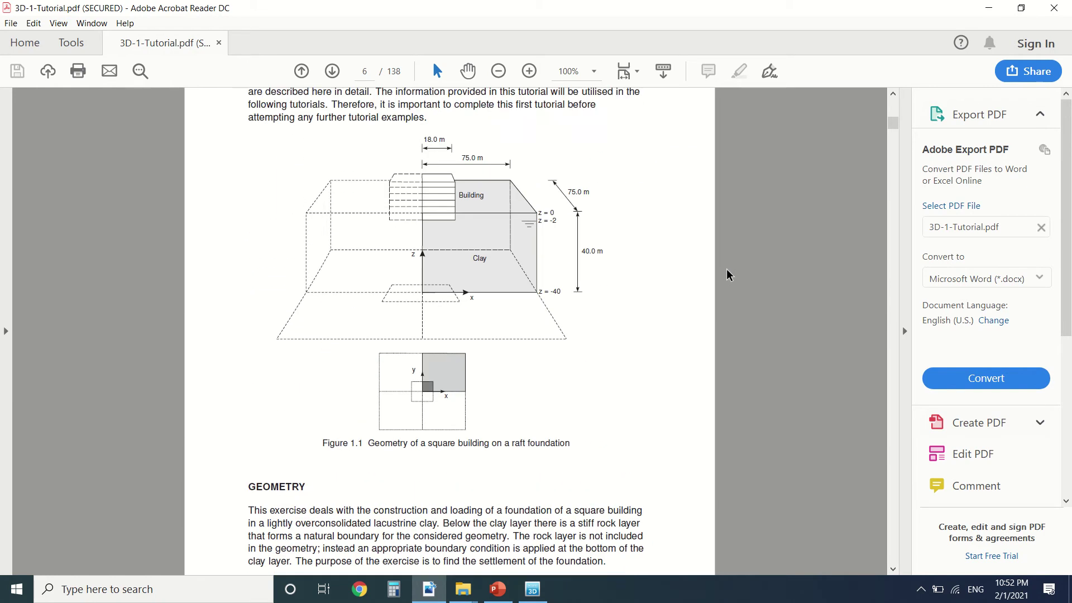
scroll(727, 276, down, 4)
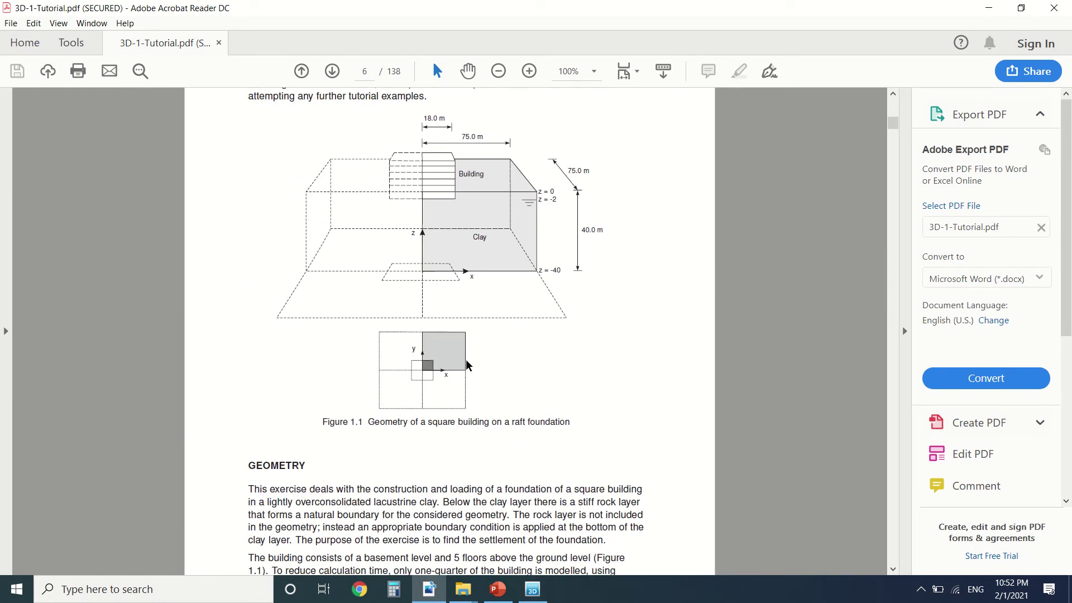
scroll(440, 408, up, 1)
scroll(430, 363, down, 2)
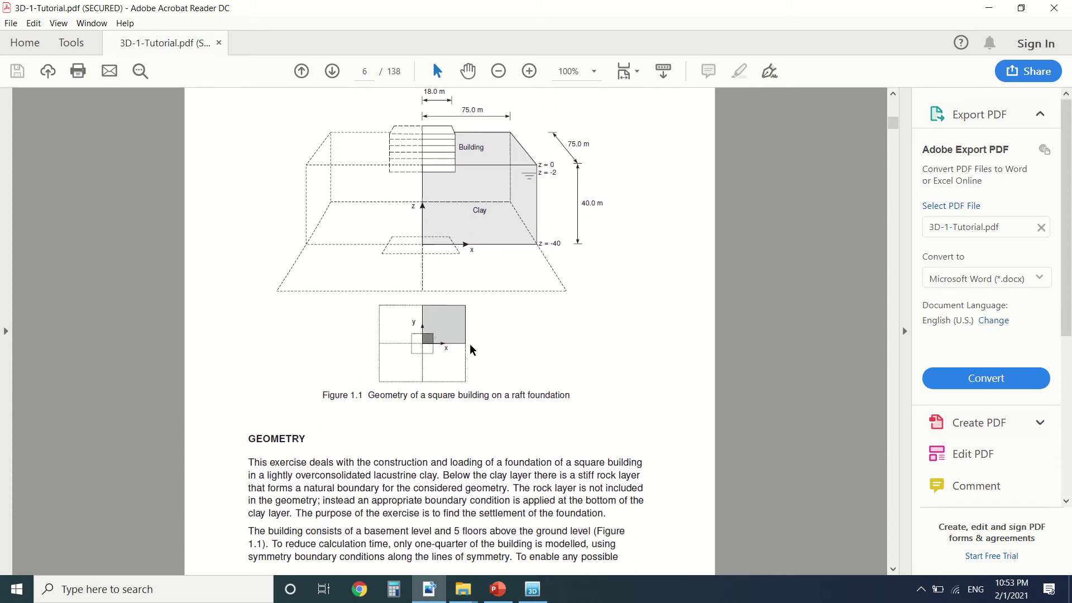
scroll(471, 350, down, 3)
scroll(479, 185, up, 3)
scroll(490, 232, down, 12)
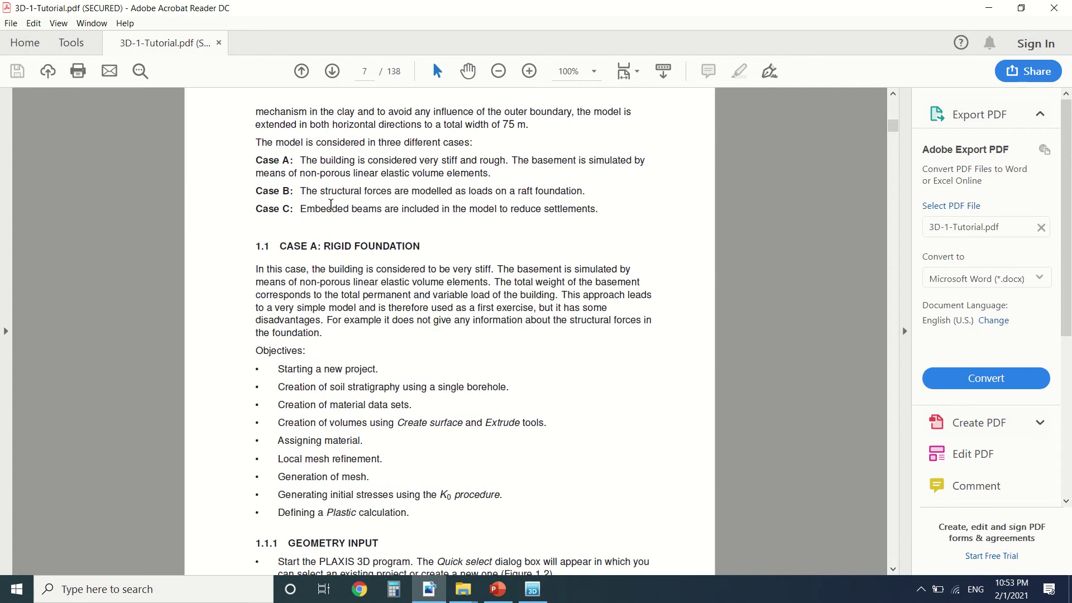
scroll(330, 204, down, 1)
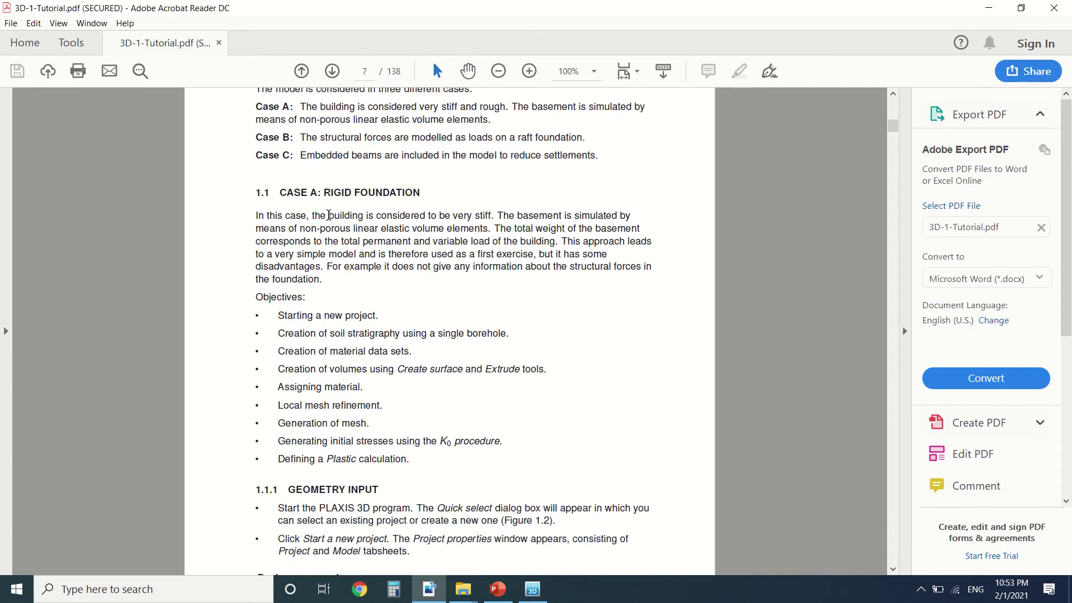
scroll(328, 215, down, 2)
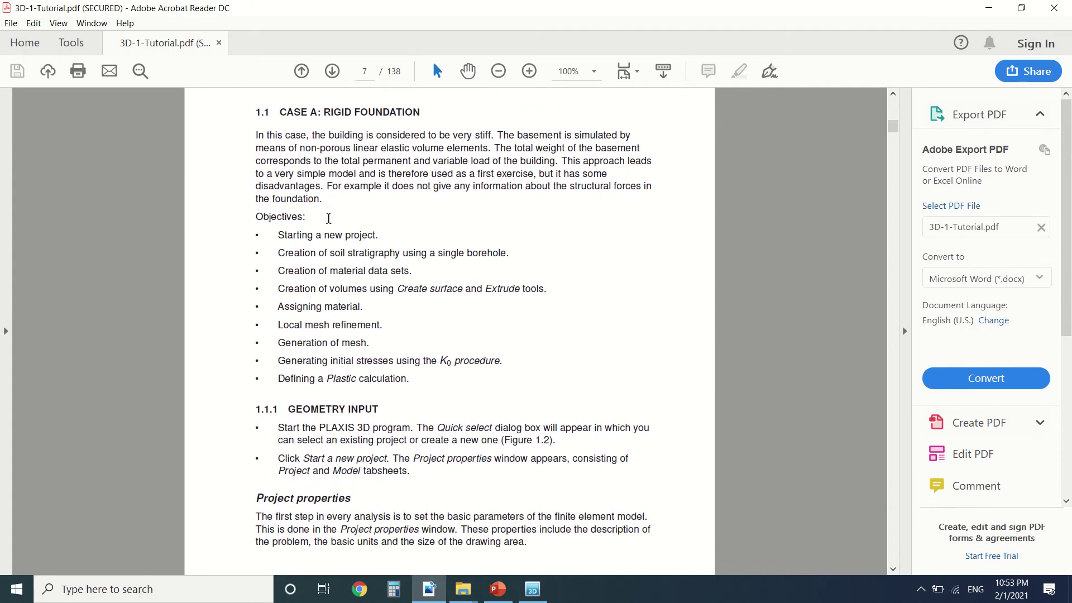
scroll(332, 221, down, 10)
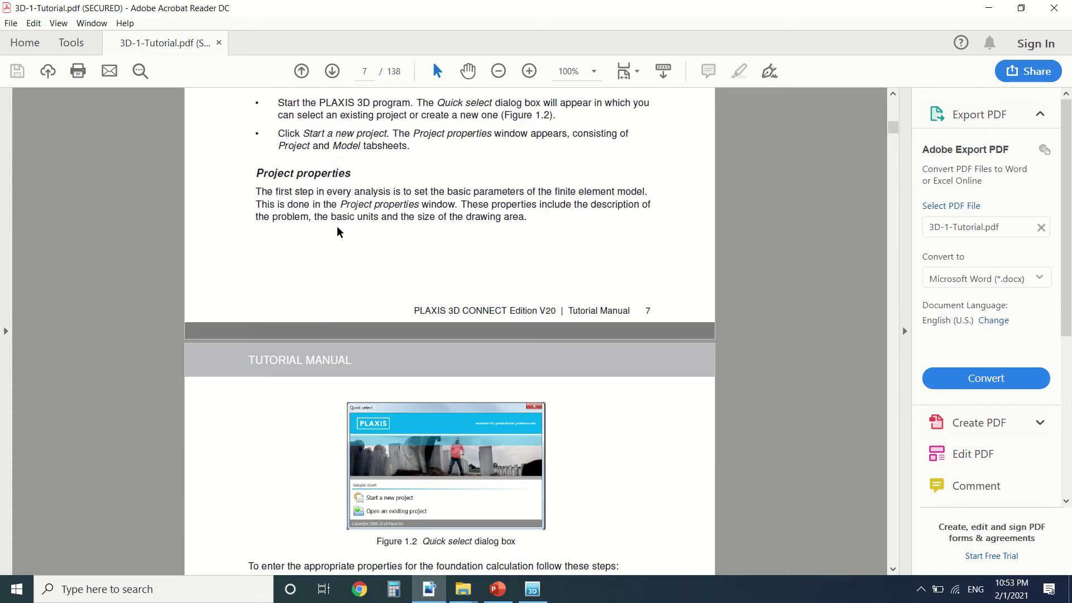
scroll(342, 234, down, 9)
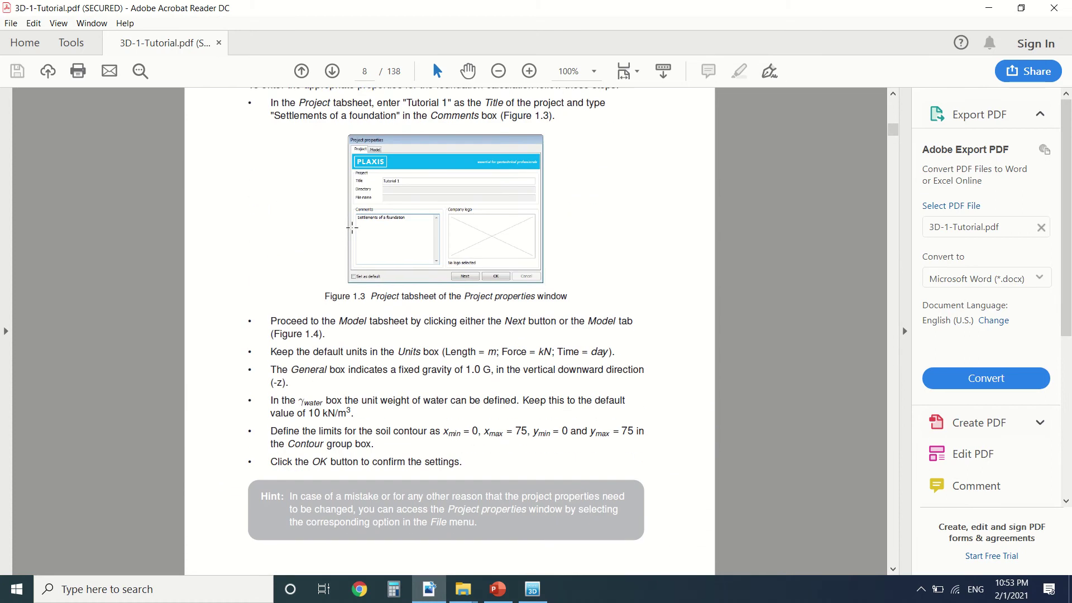
scroll(378, 213, down, 8)
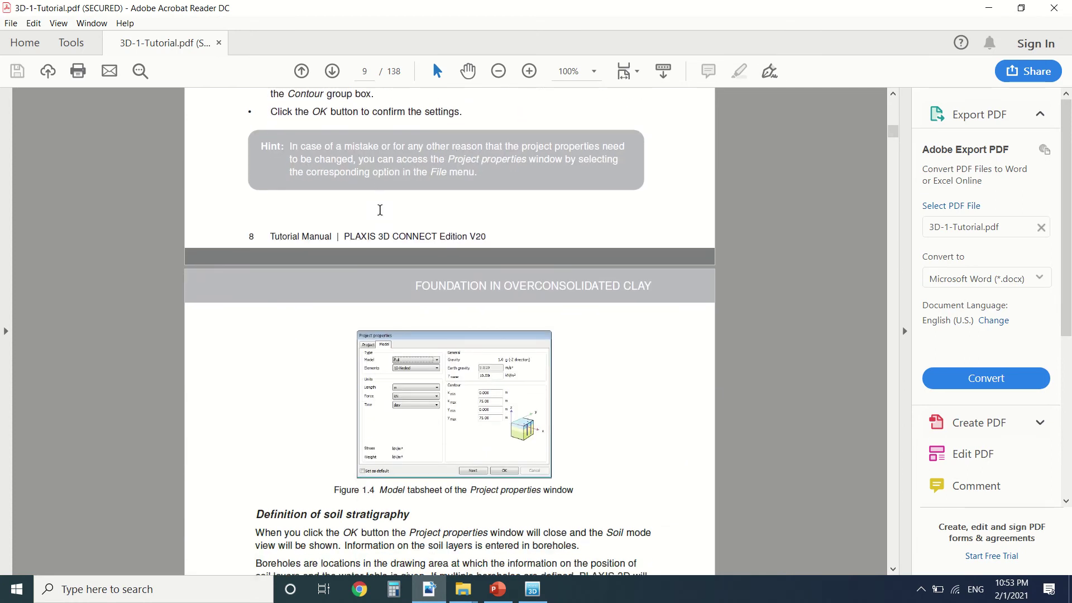
scroll(380, 209, down, 5)
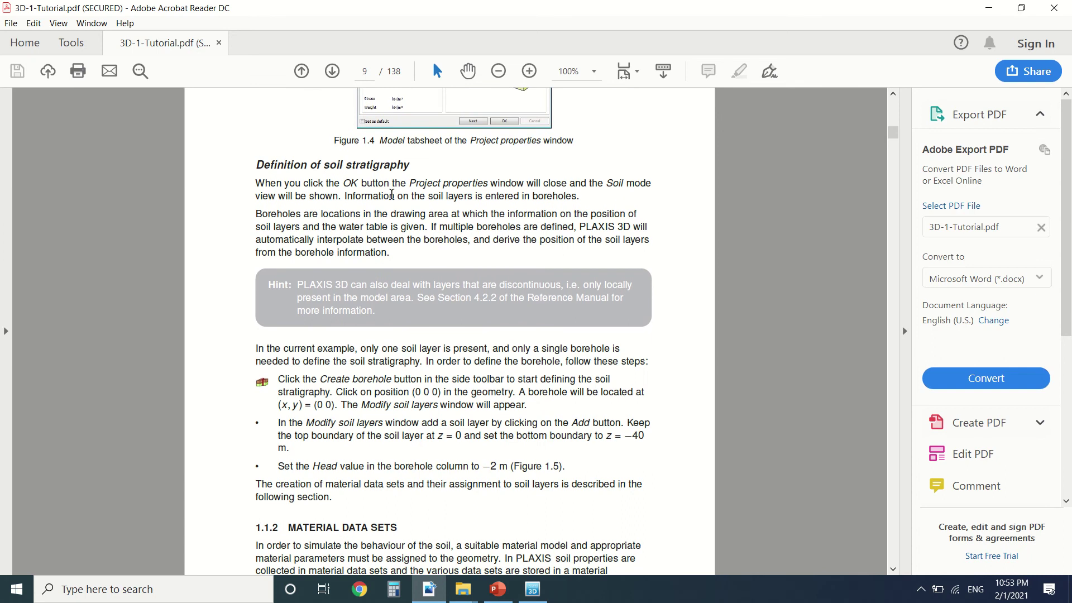
scroll(391, 194, down, 3)
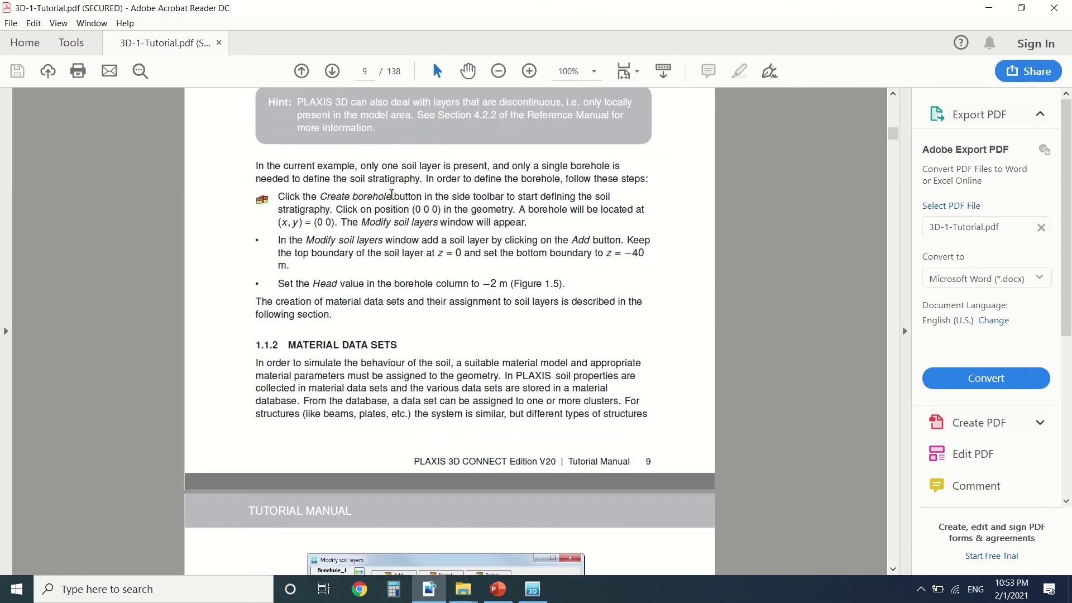
scroll(392, 194, up, 4)
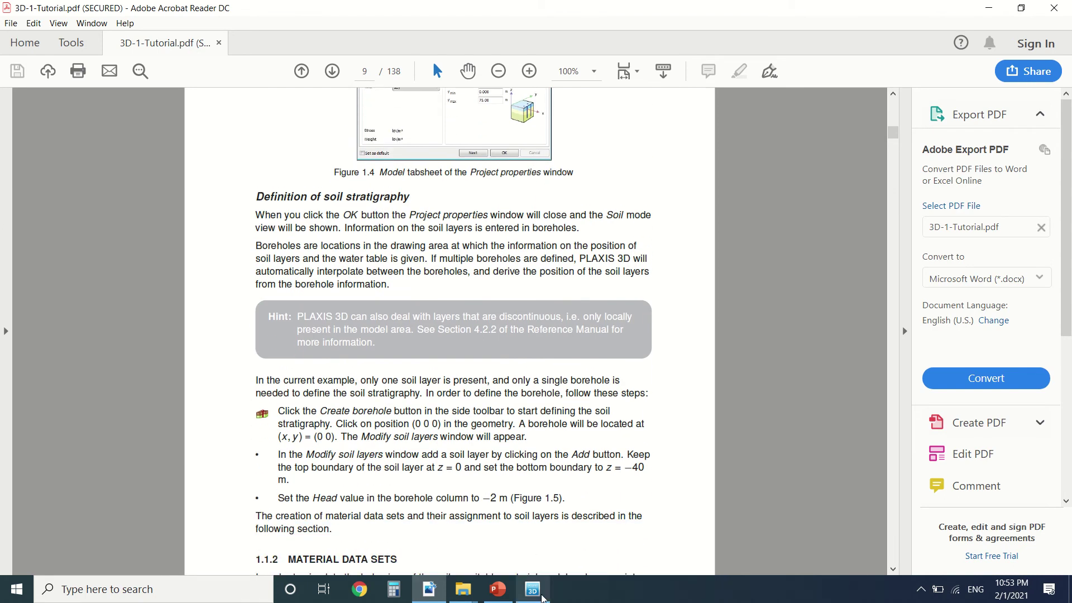
click(533, 589)
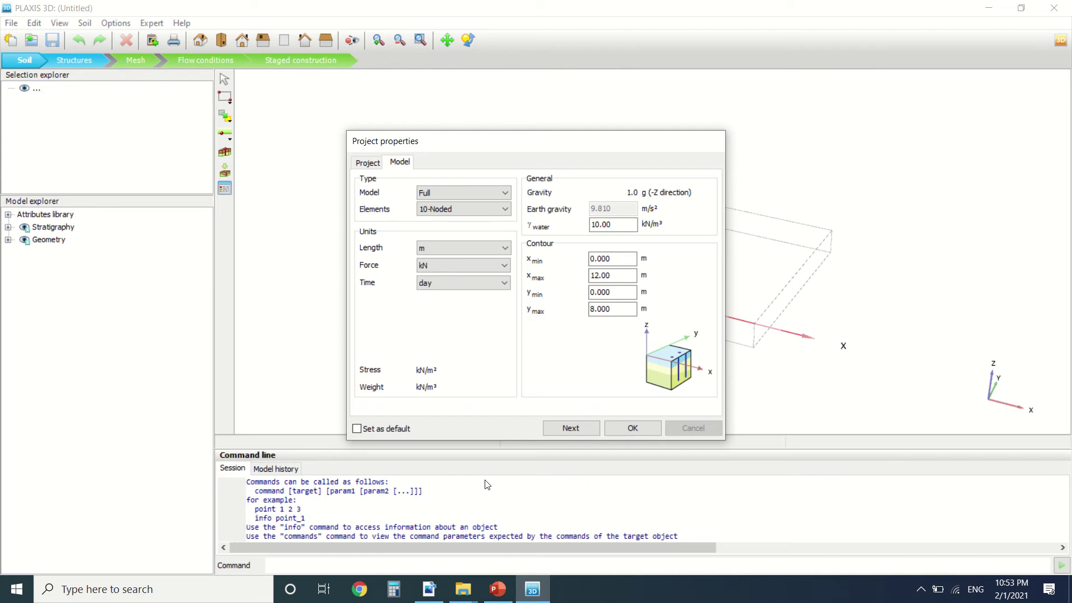
Accept the project properties and place Borehole_1 at the origin (x 0, y 0).
click(619, 428)
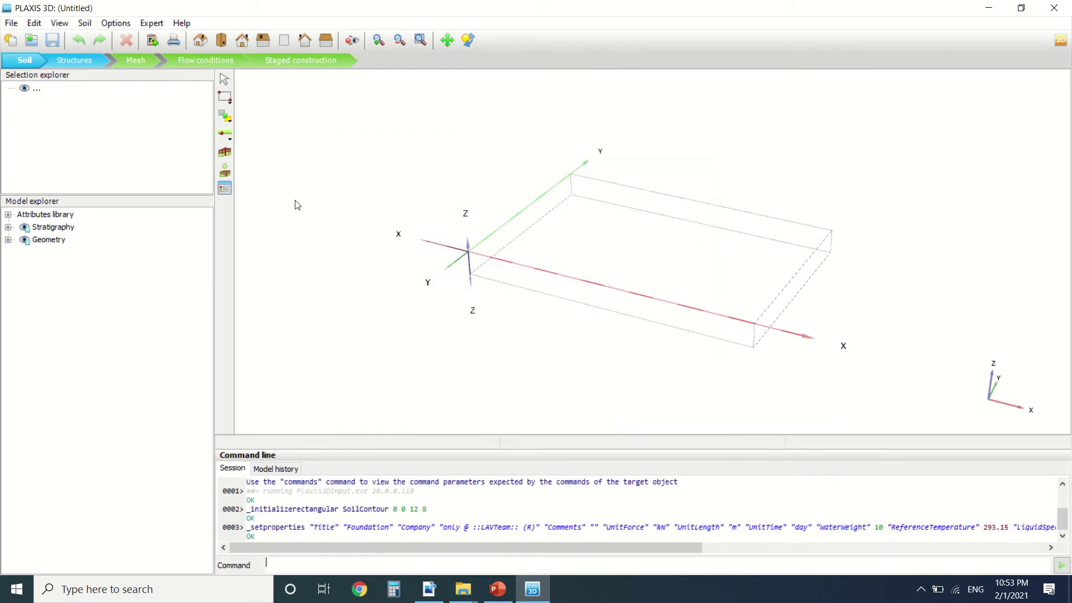
click(226, 154)
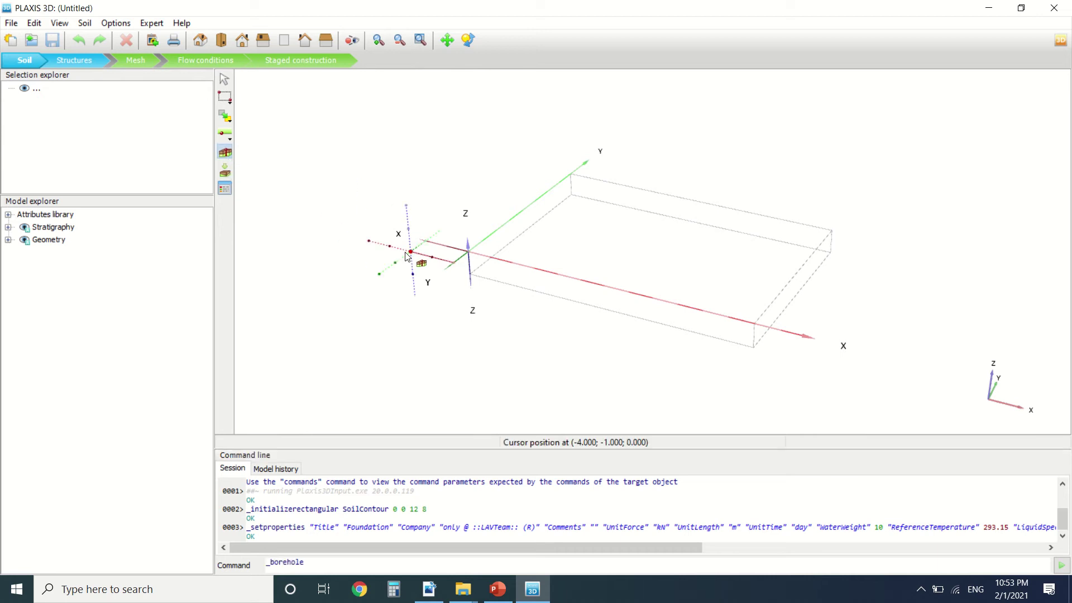
click(466, 253)
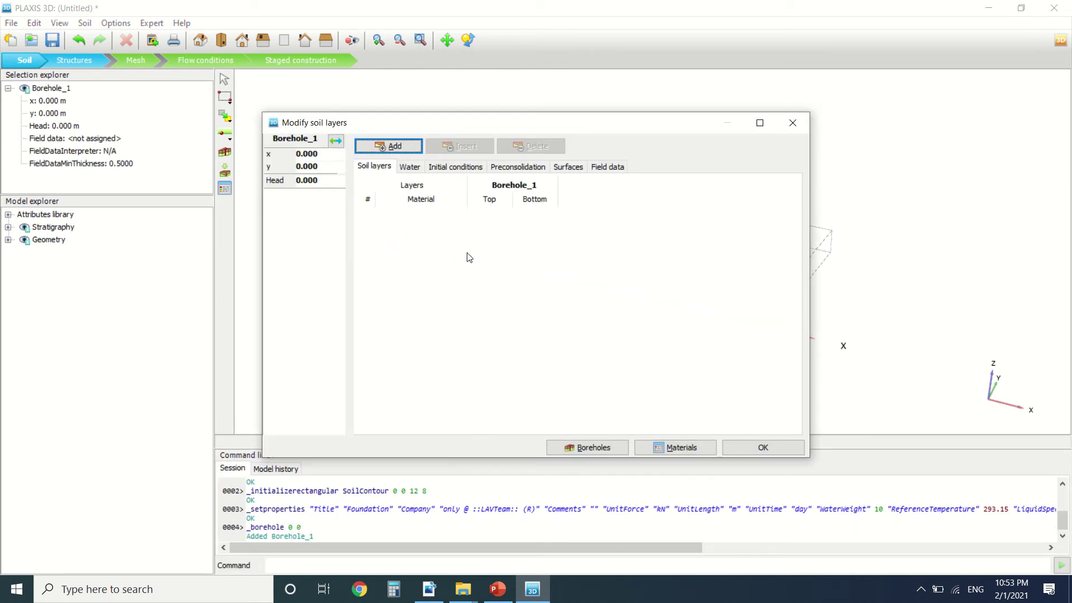
click(429, 589)
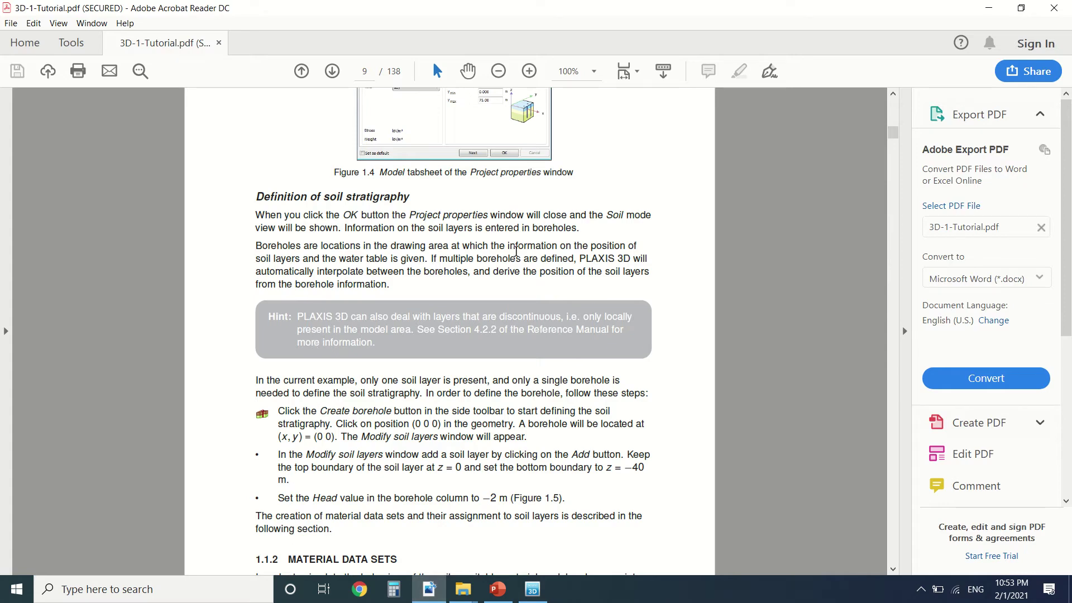
Scroll page 9 to the borehole steps: one soil layer from 0 to −40 m, head −2 m.
scroll(351, 354, down, 1)
scroll(351, 354, down, 2)
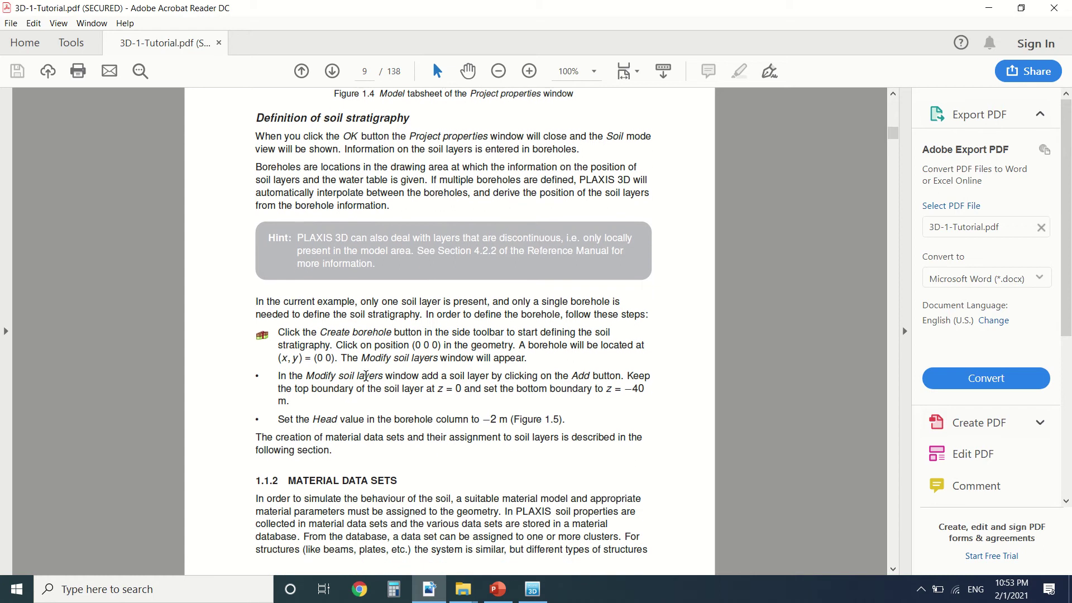
scroll(415, 340, down, 2)
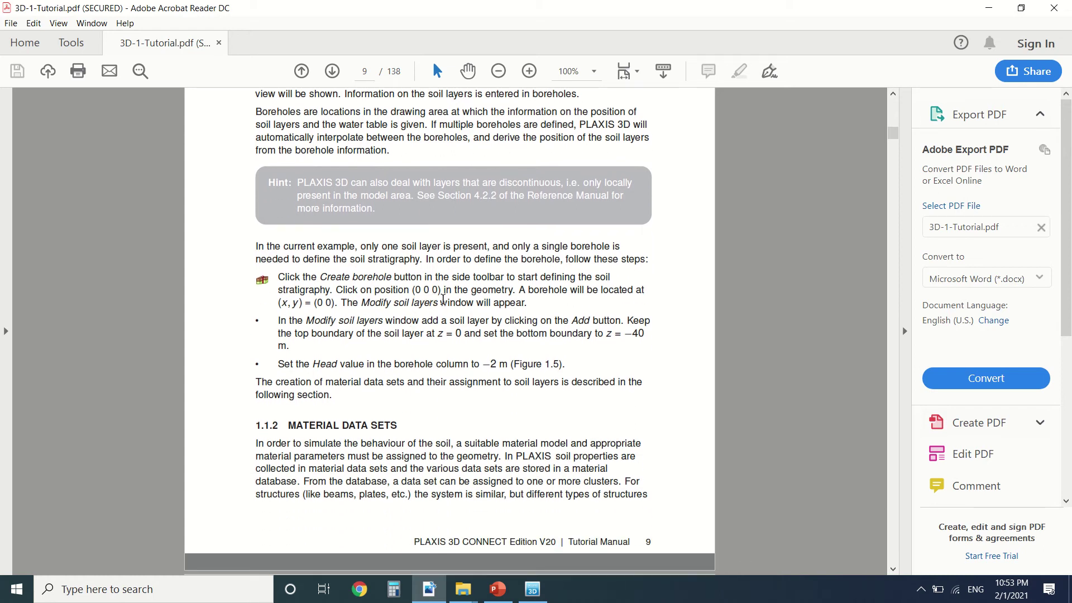
scroll(438, 317, down, 1)
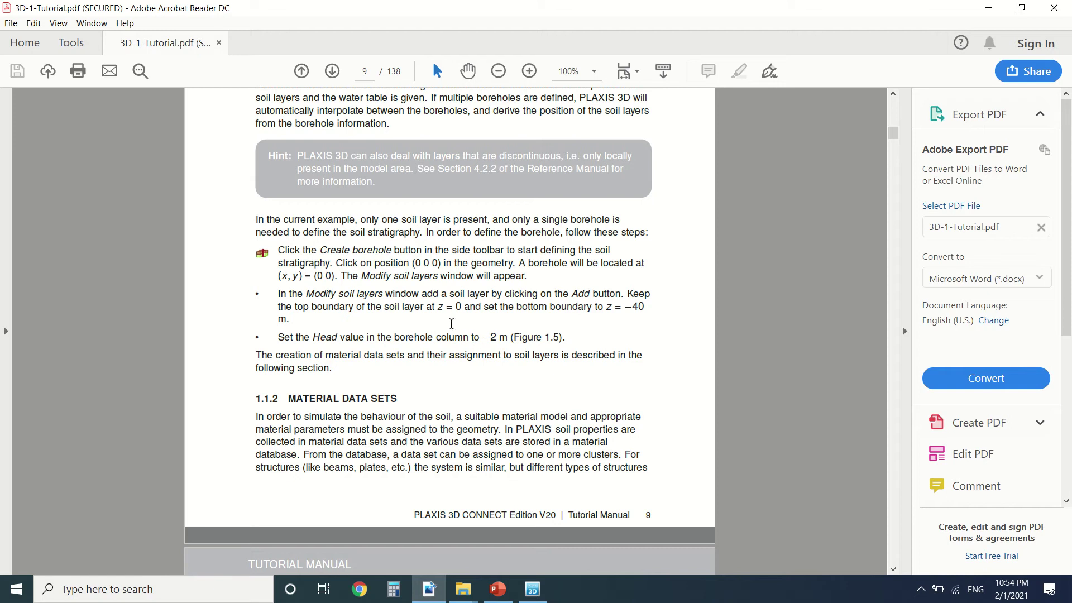
Set Borehole_1's head to −2 m and add a first soil layer.
click(533, 589)
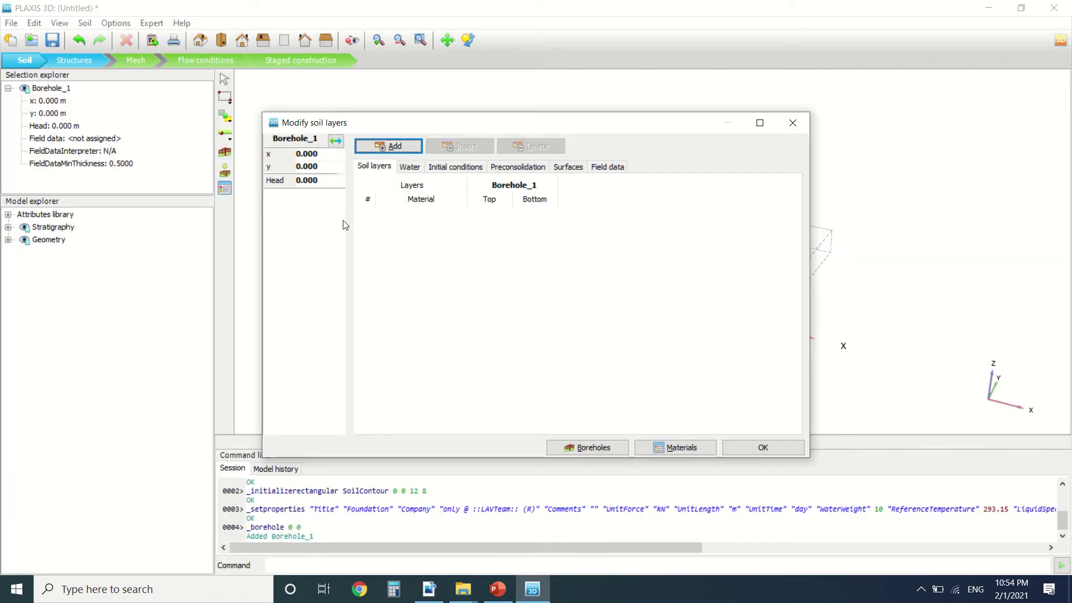
drag(323, 181, 284, 183)
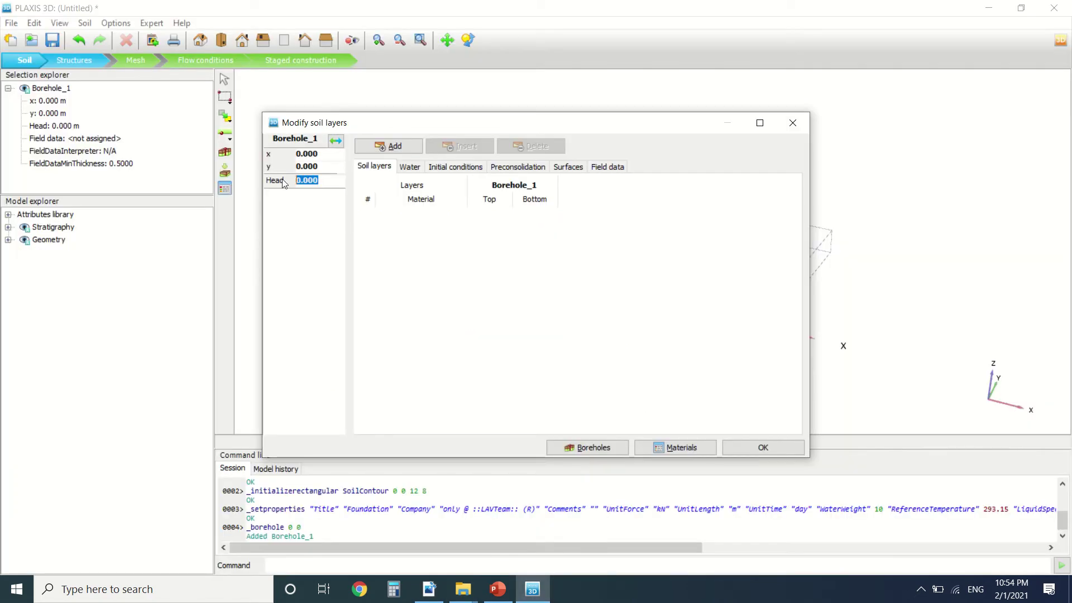
text(-2)
key(Return)
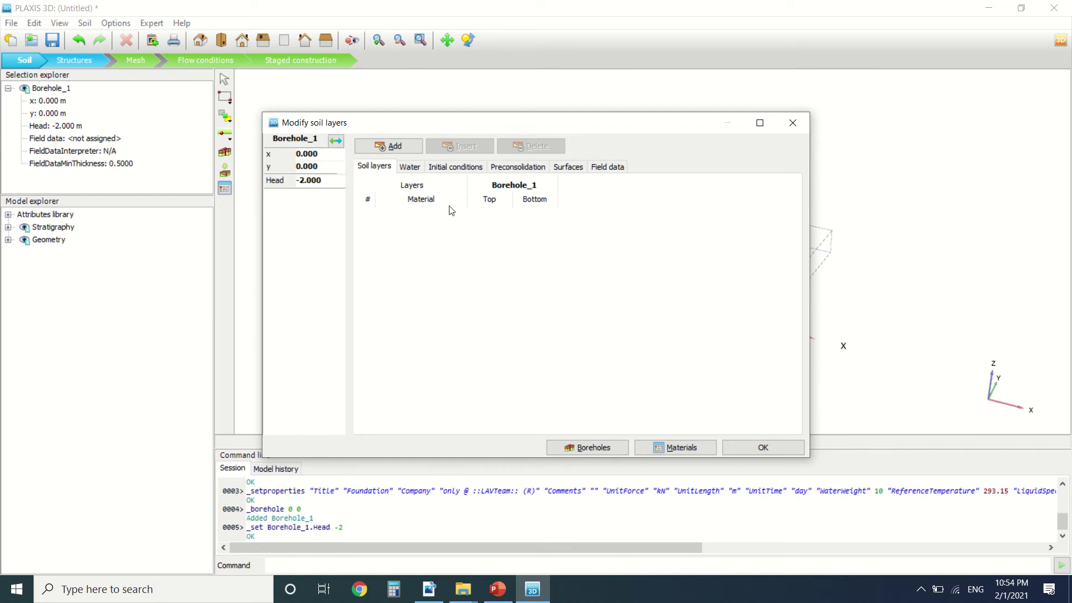
click(401, 147)
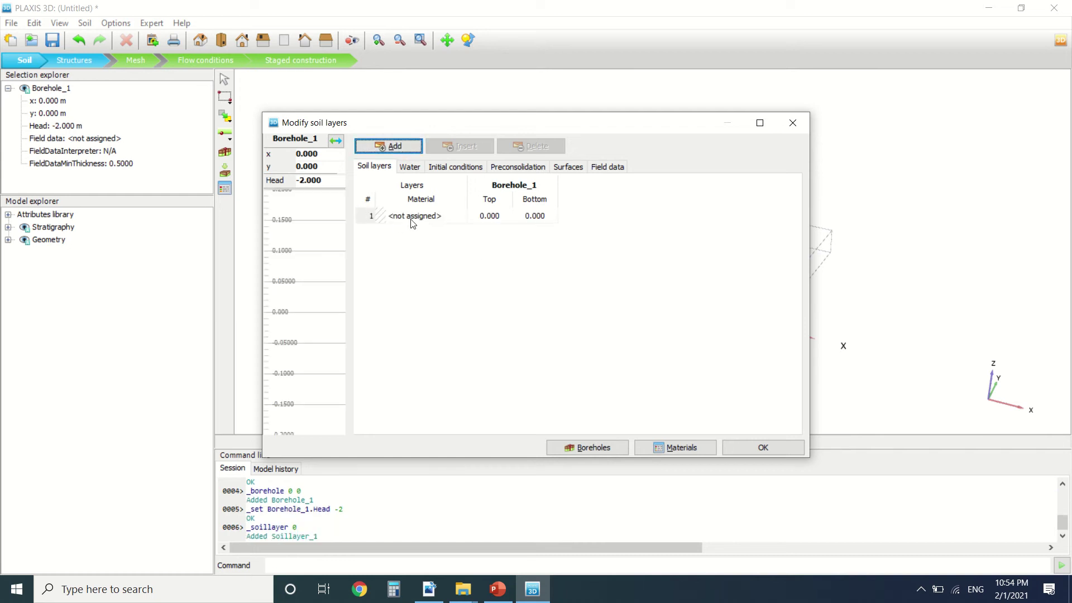
Give the soil layer a bottom of −40 m, keeping its top at 0.
click(429, 589)
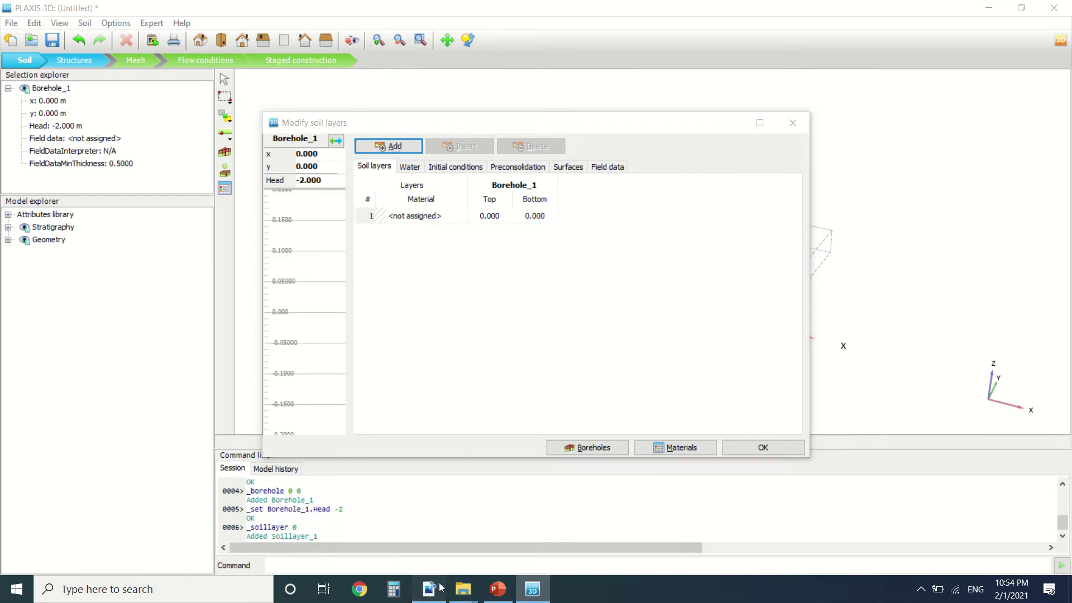
scroll(486, 461, up, 10)
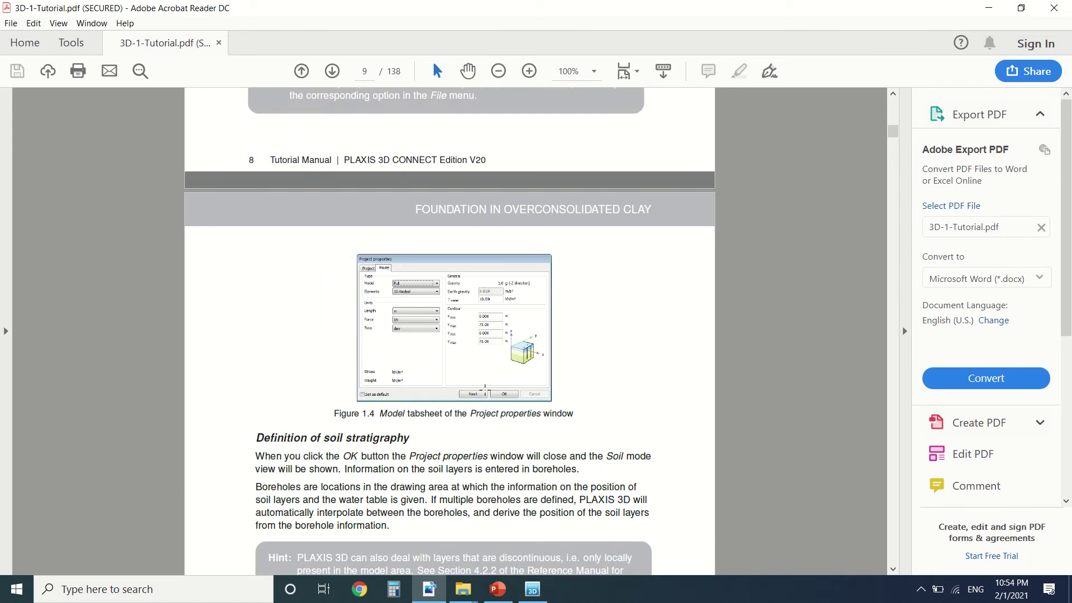
scroll(481, 382, down, 7)
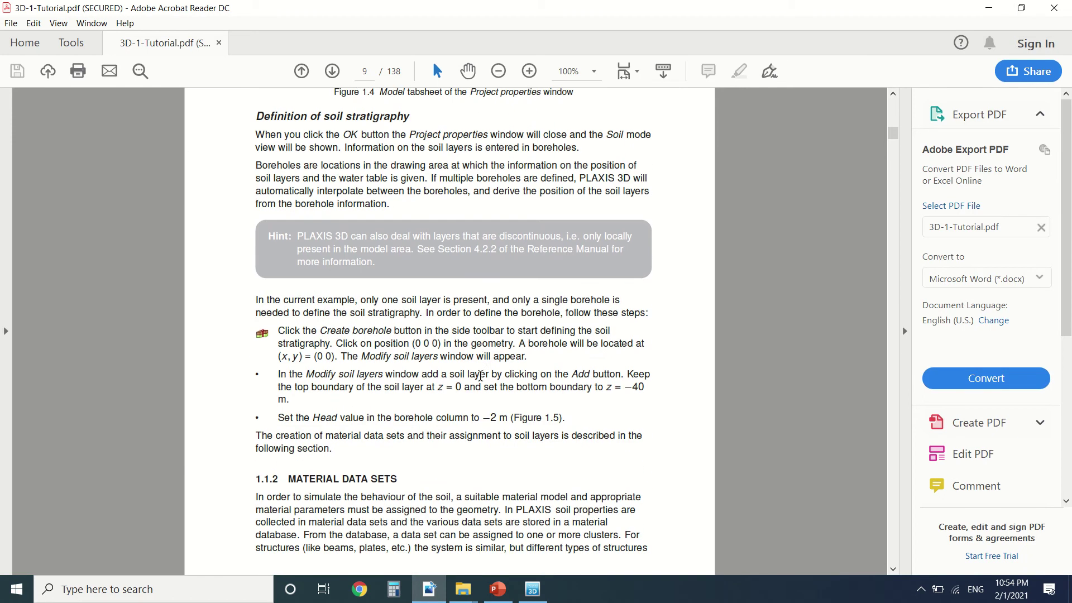
scroll(638, 313, down, 6)
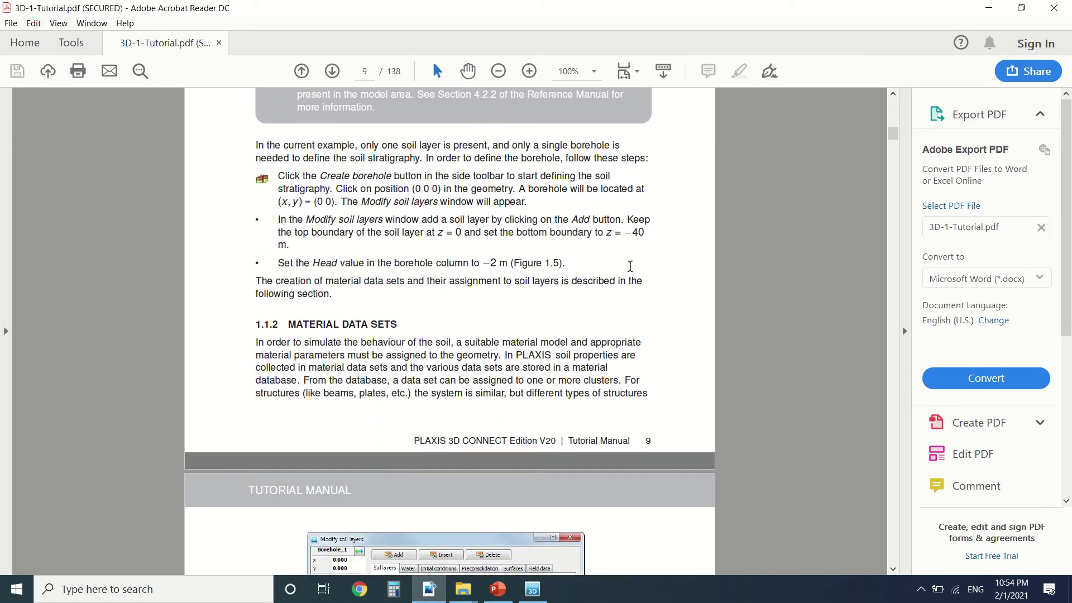
click(533, 589)
double_click(543, 216)
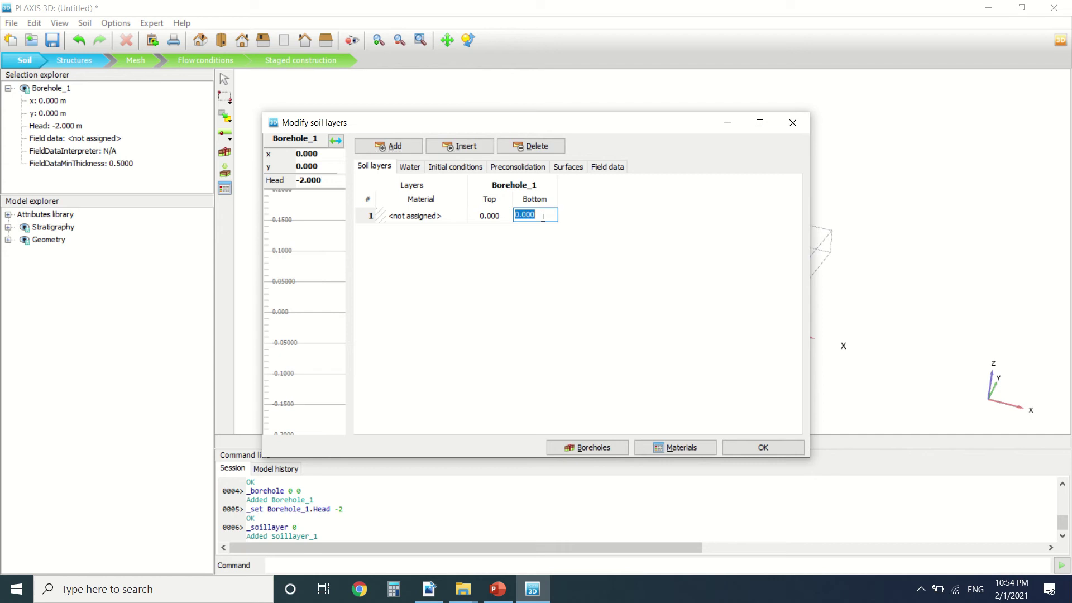
text(-40)
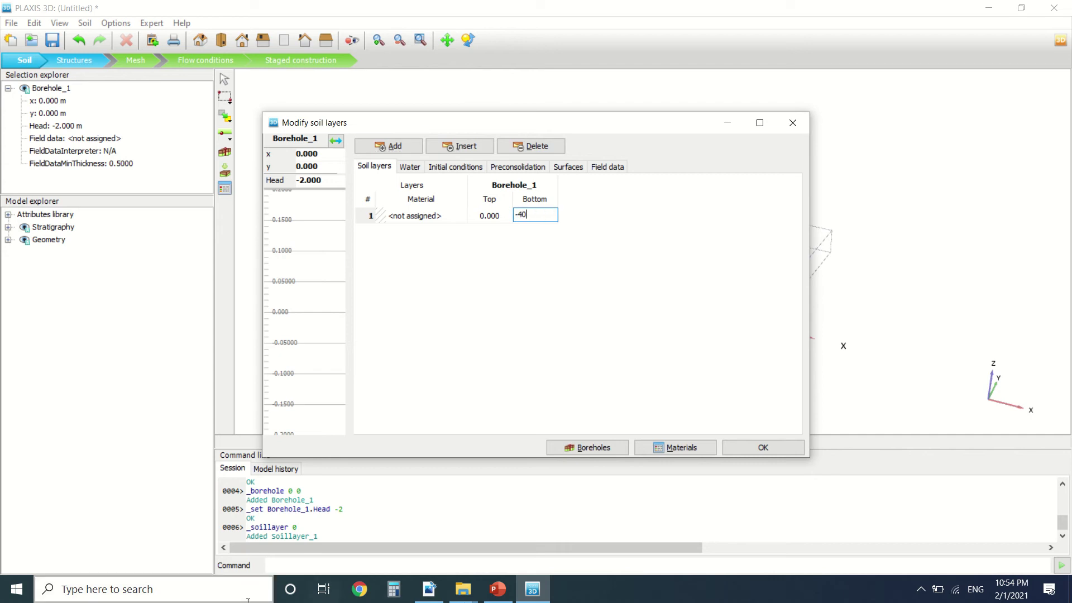
double_click(491, 216)
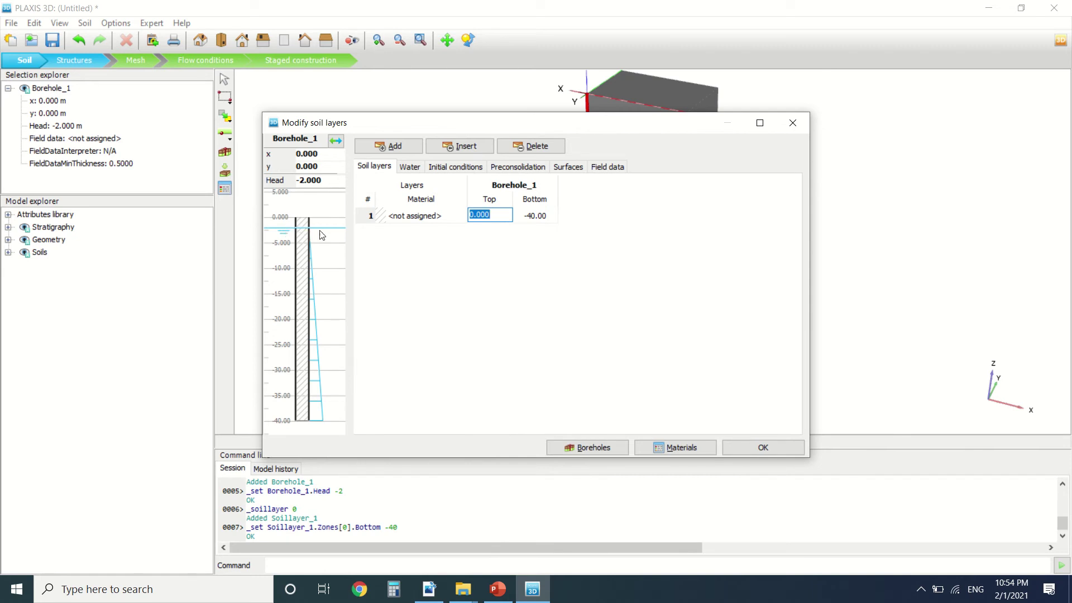
click(380, 246)
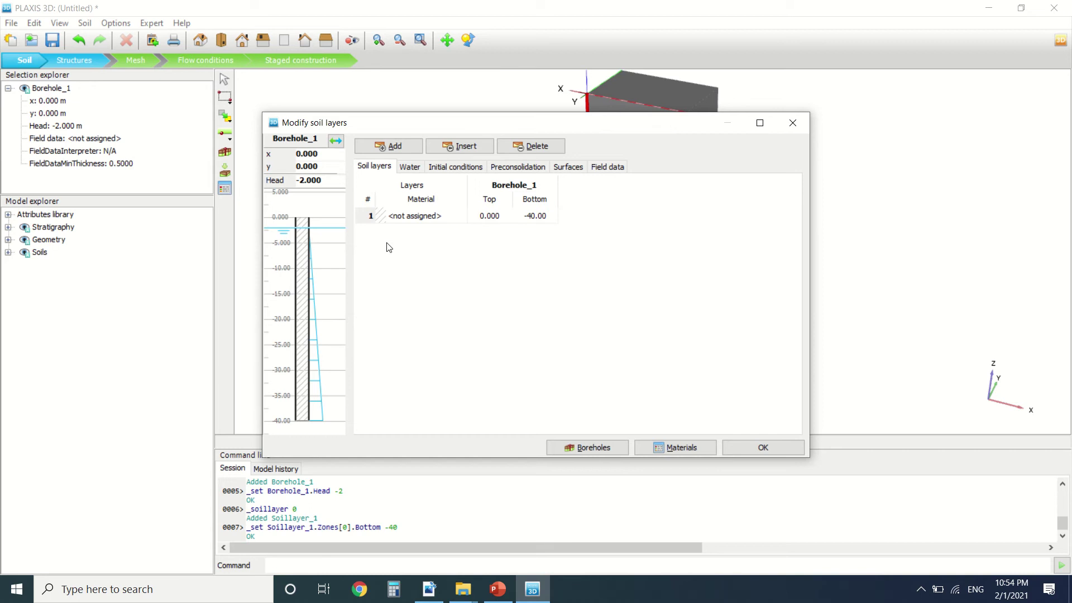
click(438, 591)
Scroll down to page 11's Table 1.1 listing Lacustrine clay and Building material properties.
scroll(413, 397, down, 2)
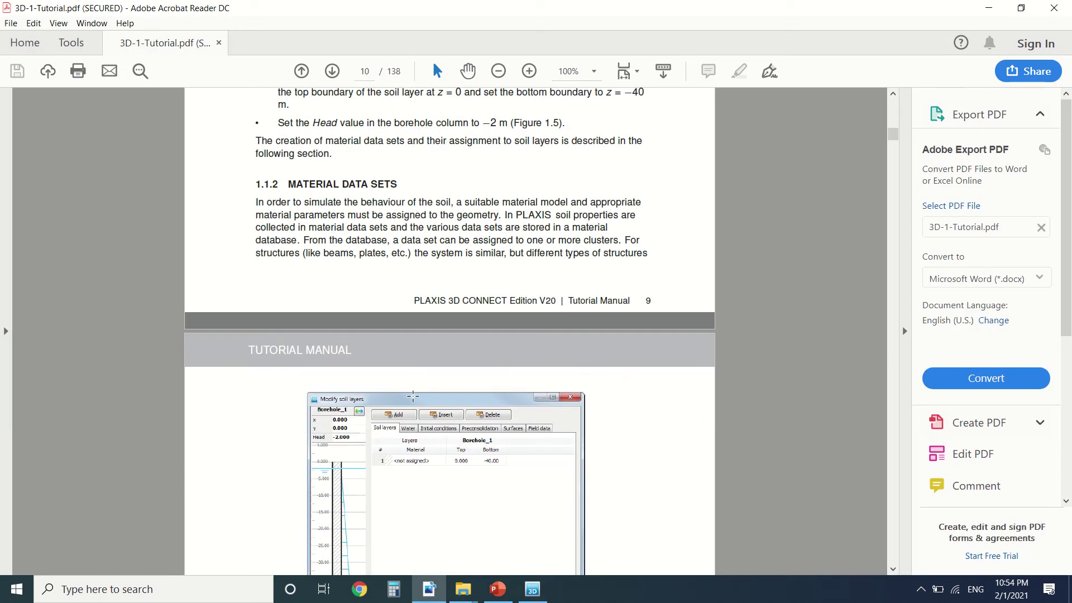
scroll(414, 396, down, 7)
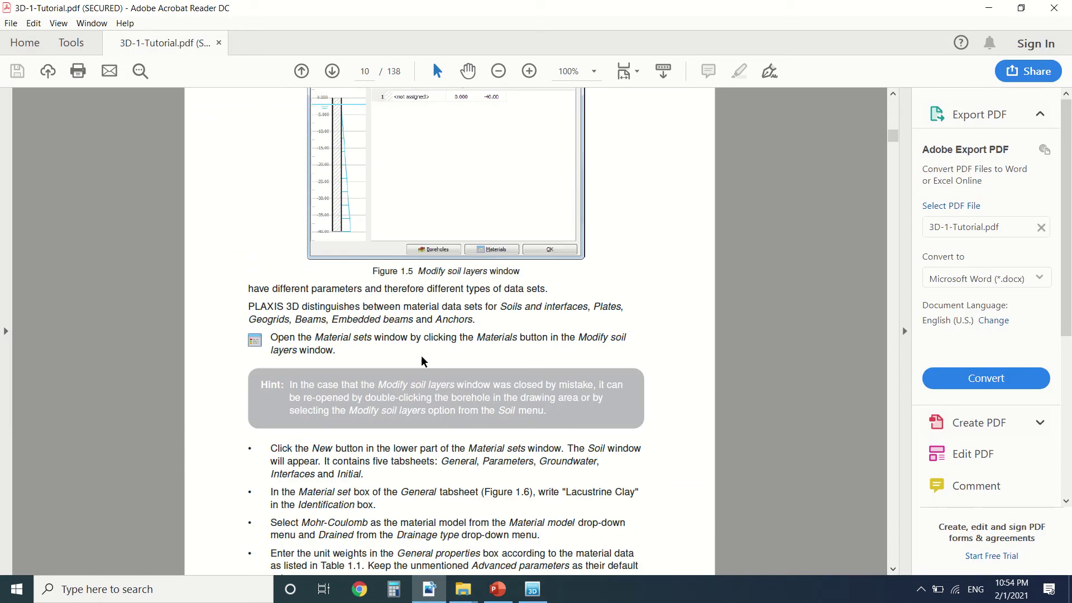
scroll(423, 361, down, 4)
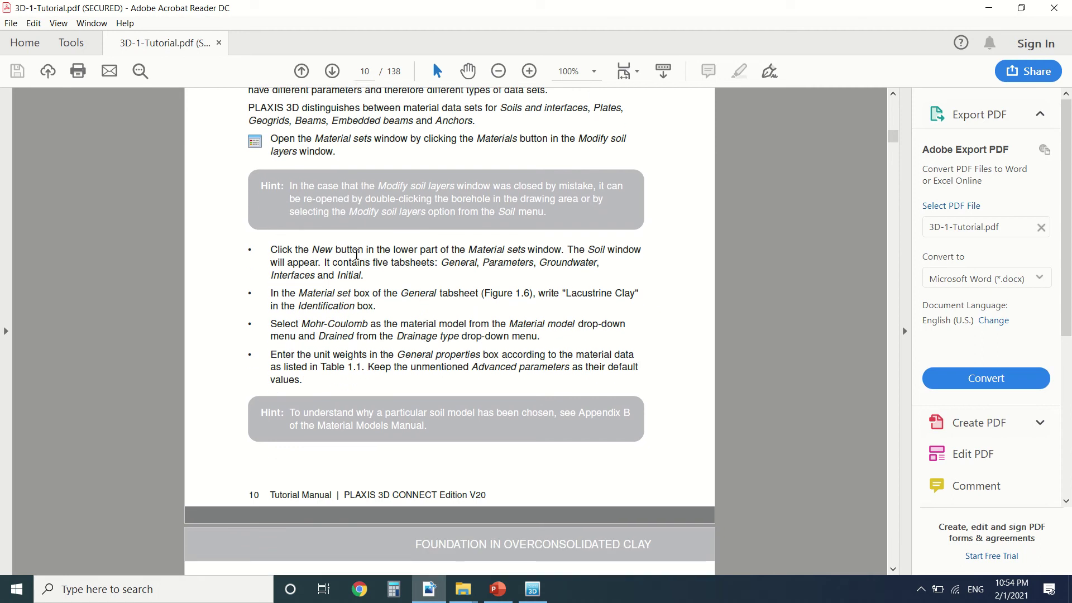
scroll(355, 253, down, 3)
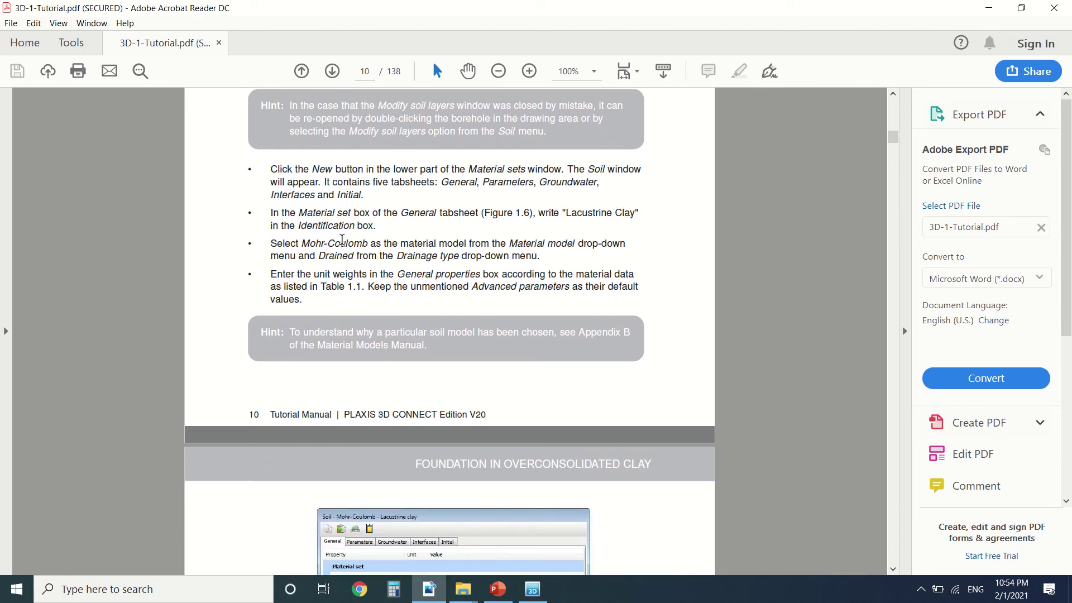
scroll(340, 238, down, 2)
scroll(330, 205, down, 10)
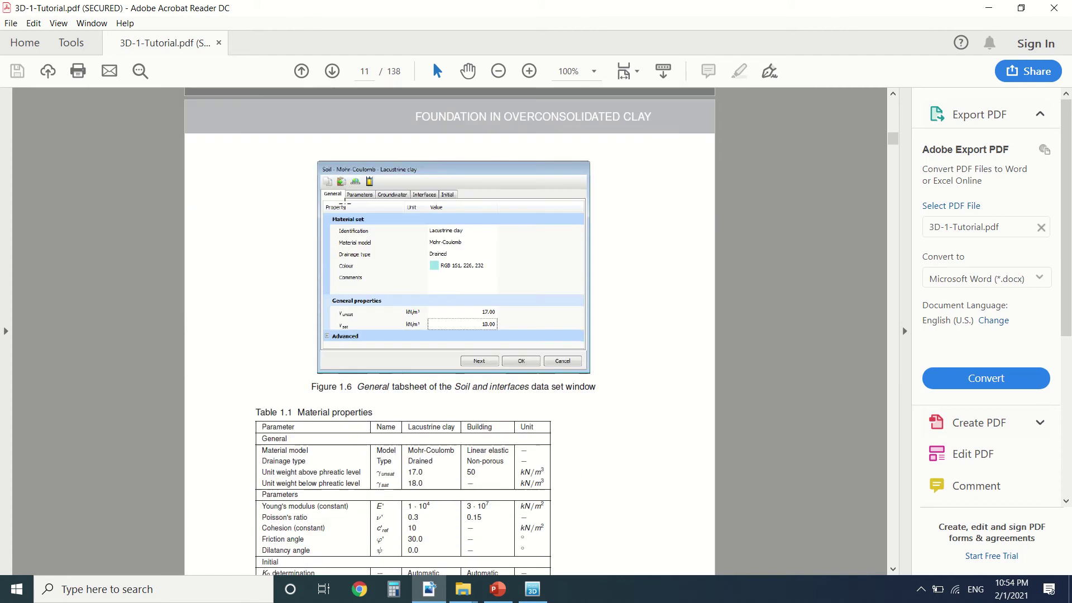
scroll(402, 298, down, 1)
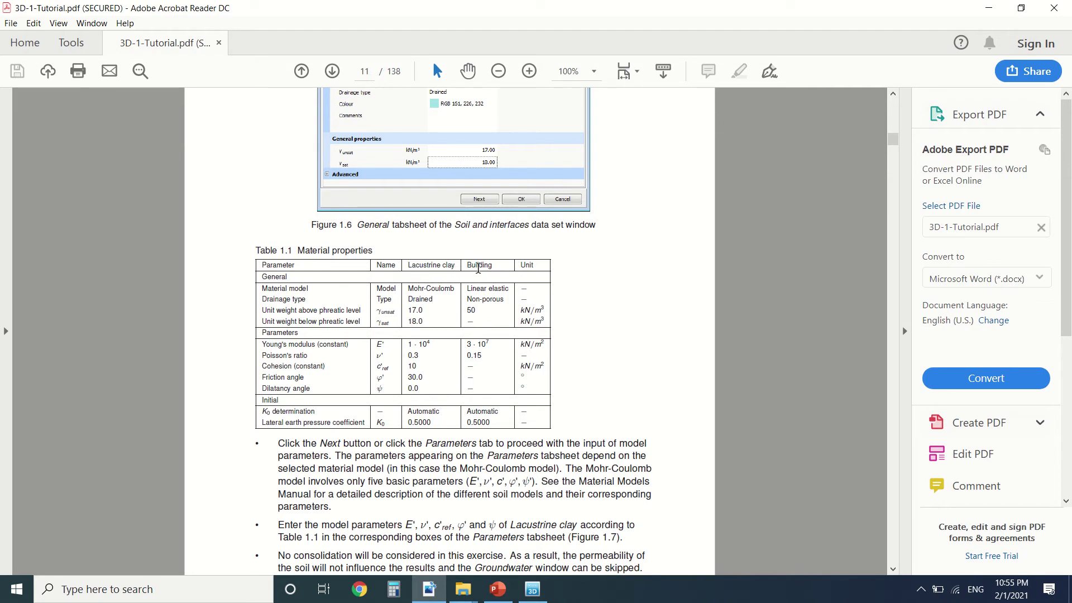
Create a new soil material for layer 1 named Lacustrine clay.
click(533, 589)
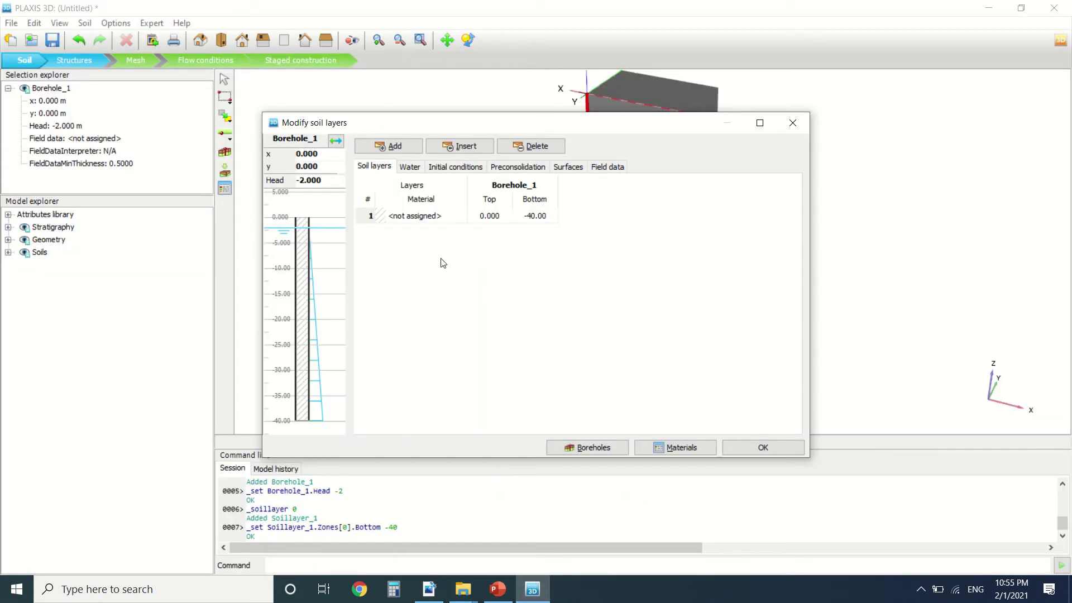
click(454, 216)
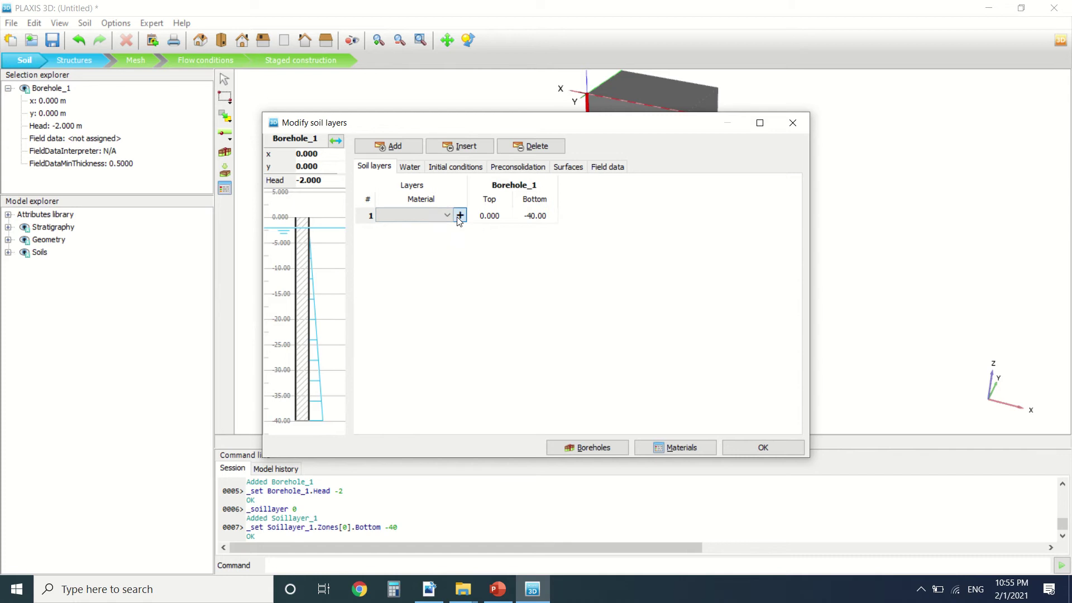
click(460, 215)
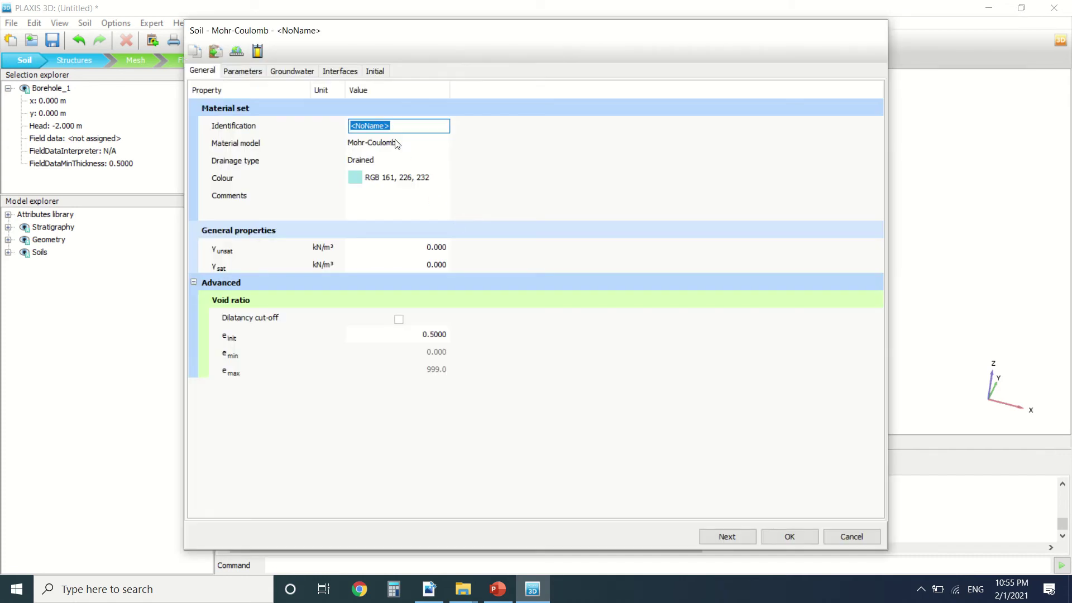
text(Lacustrine clay)
Colour the material red (RGB 240, 36, 53) and dismiss the drainage and stiffness warnings.
click(428, 182)
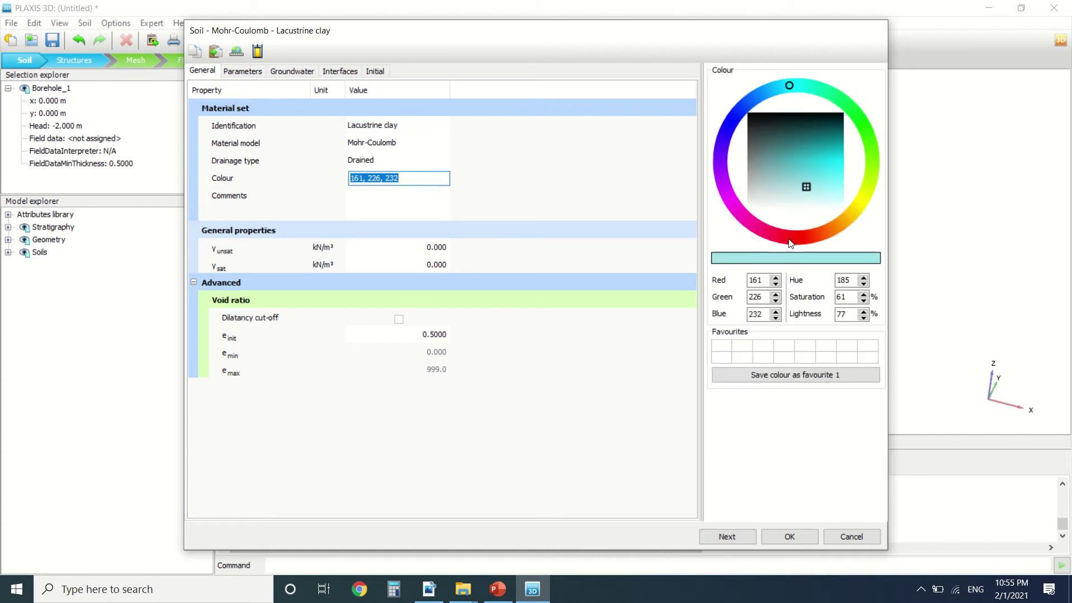
click(789, 239)
click(832, 166)
click(784, 536)
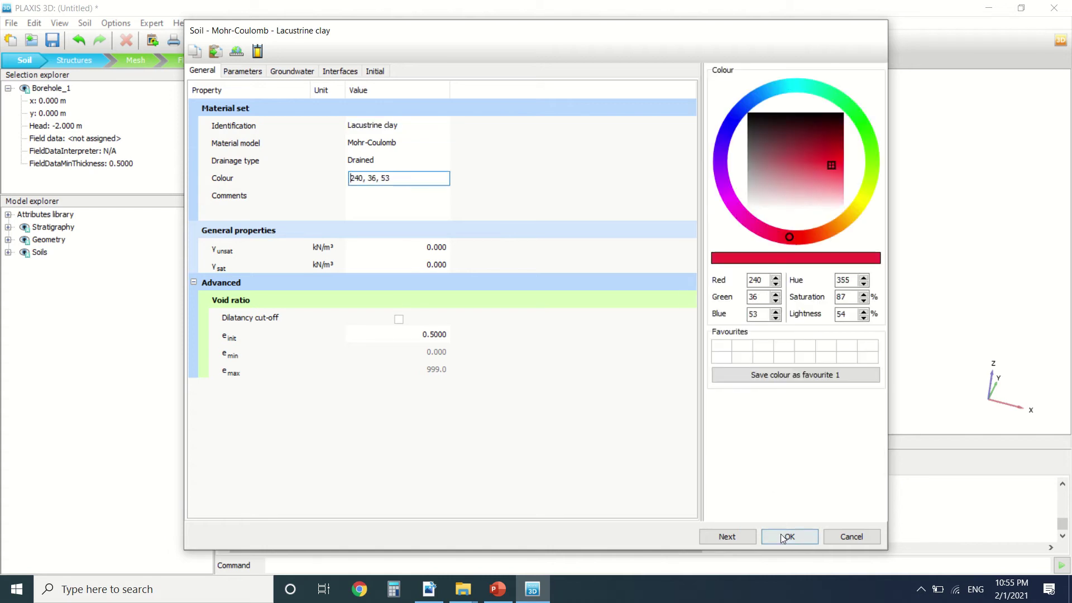
click(646, 353)
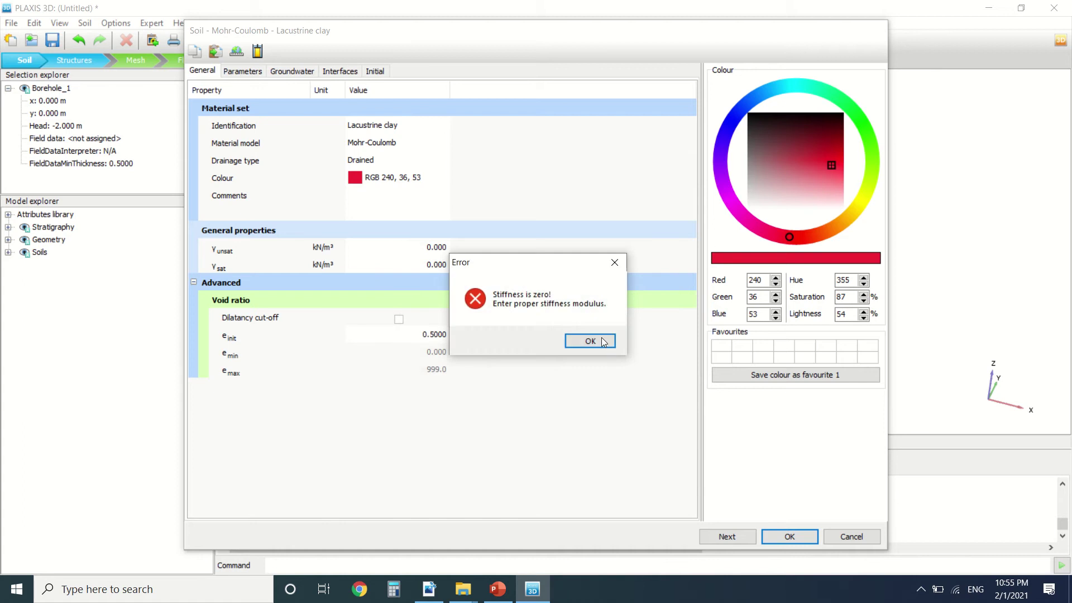
click(591, 340)
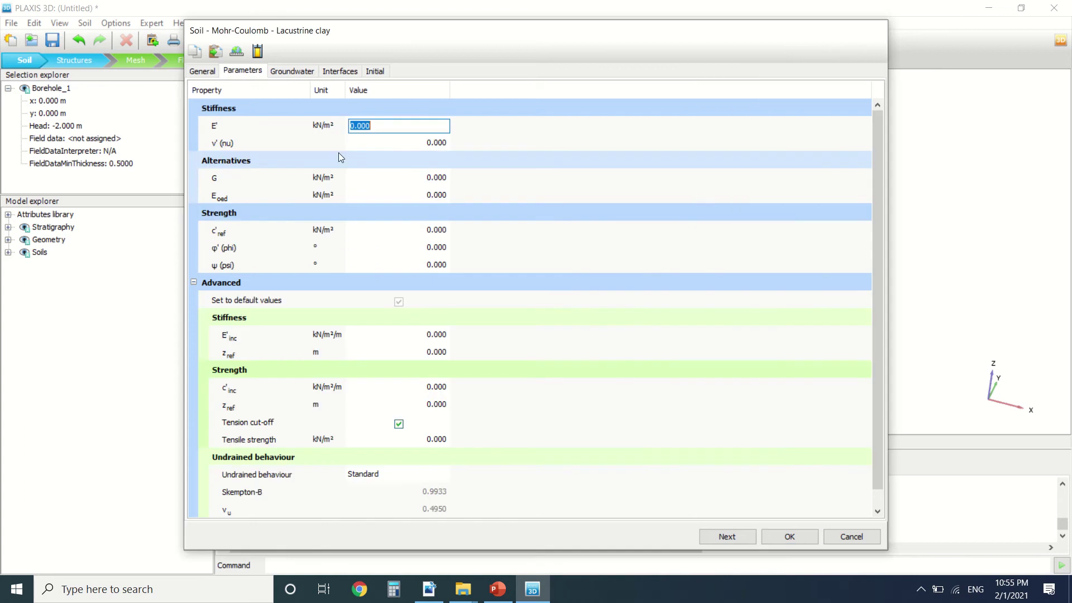
click(202, 71)
Set Lacustrine clay's unit weights to γunsat 17 and γsat 18 kN/m³.
click(432, 249)
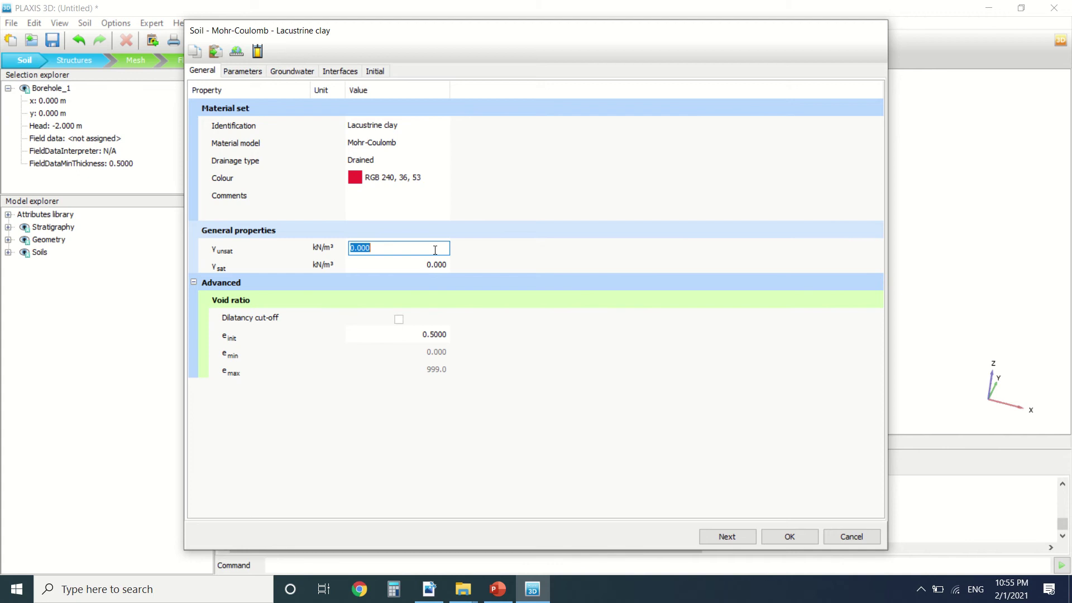
text(17)
click(439, 267)
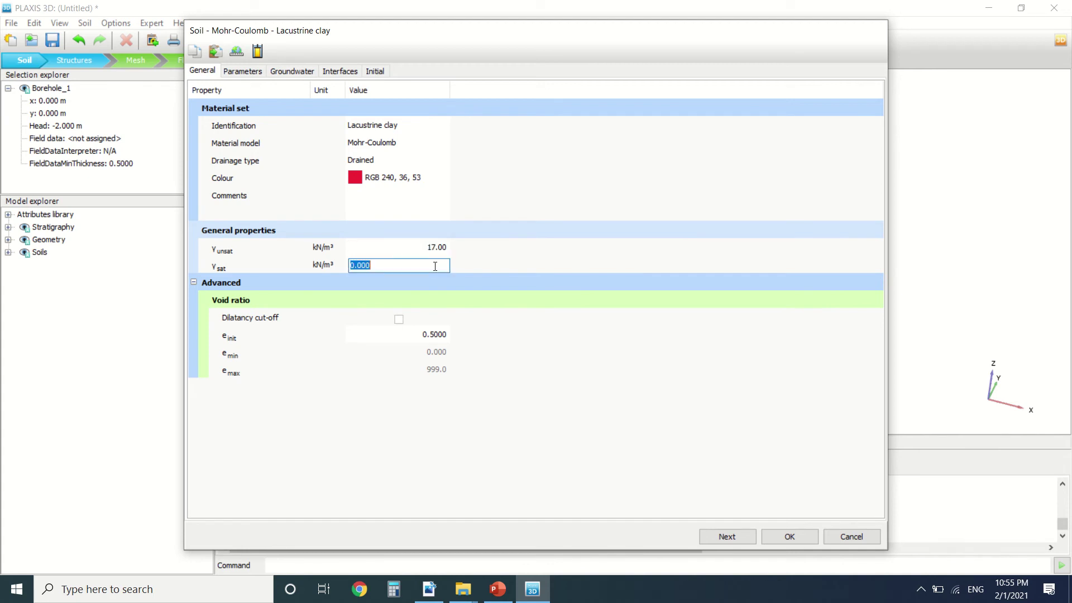
text(18)
key(Return)
Enter parameters E' 10000 kN/m², ν' 0.3, c'ref 10 and φ' 30°.
click(258, 71)
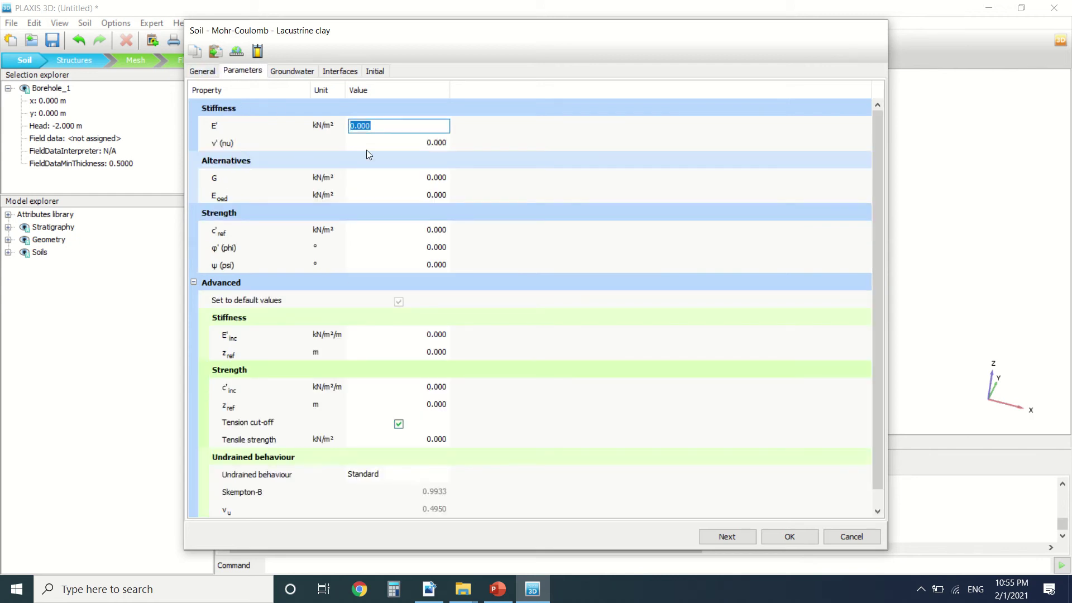
text(1000)
click(429, 144)
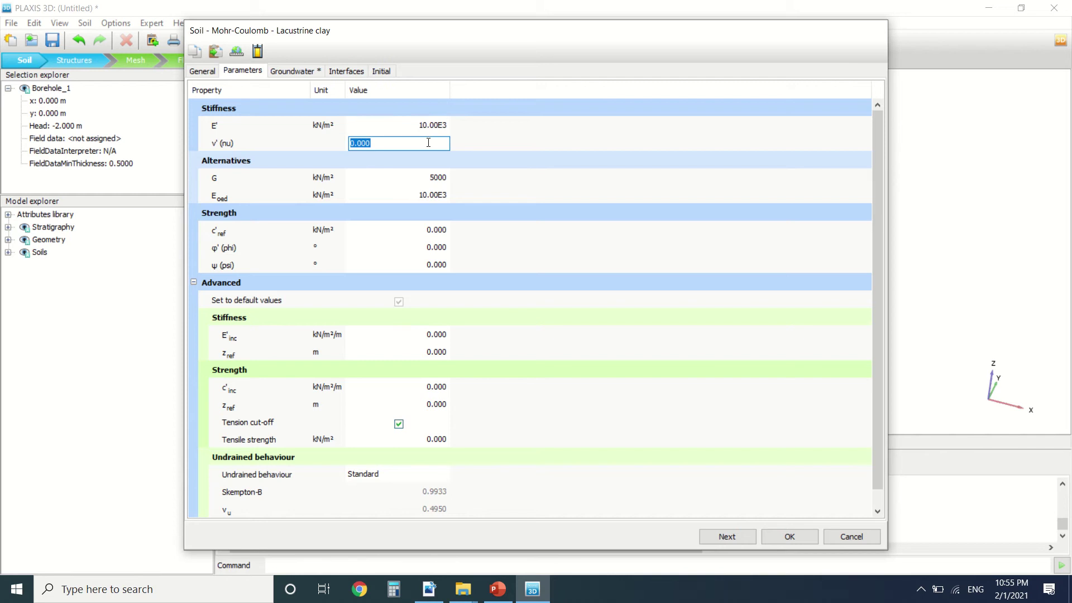
text(0.3)
click(434, 231)
text(10)
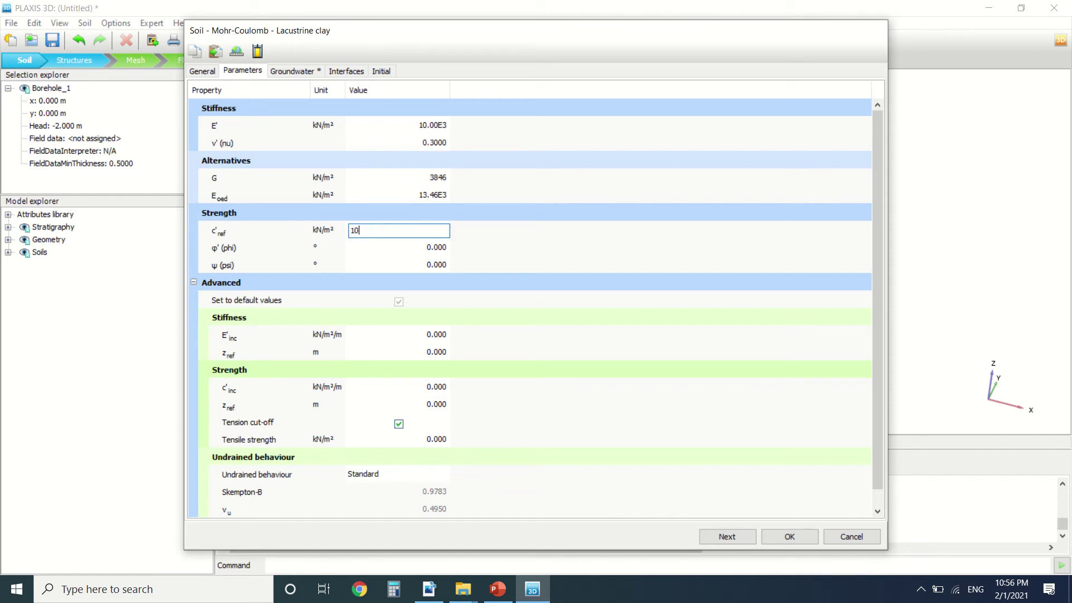
click(437, 246)
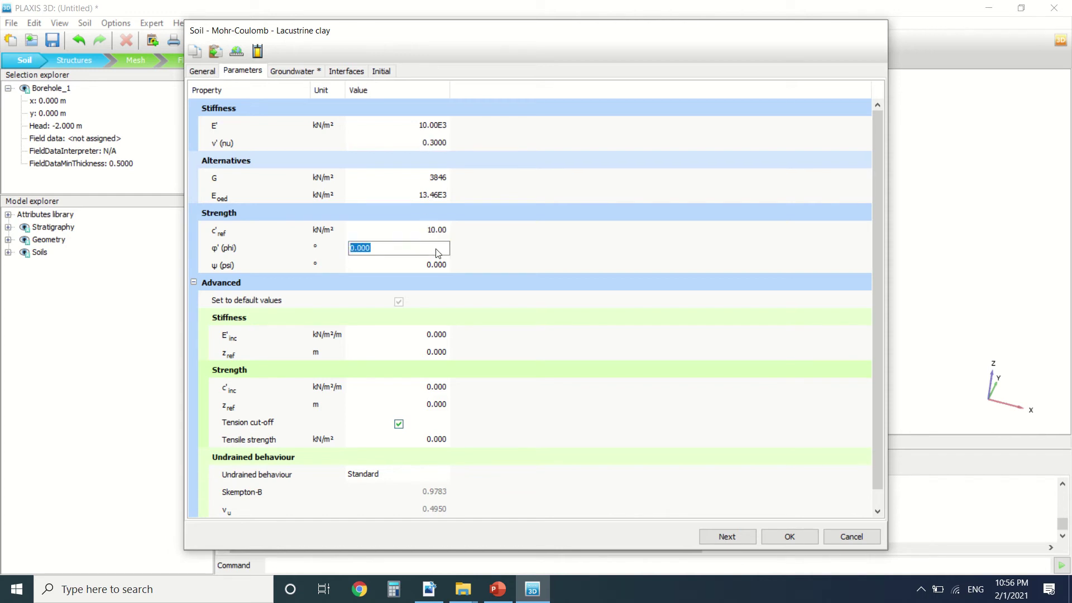
text(30)
click(313, 70)
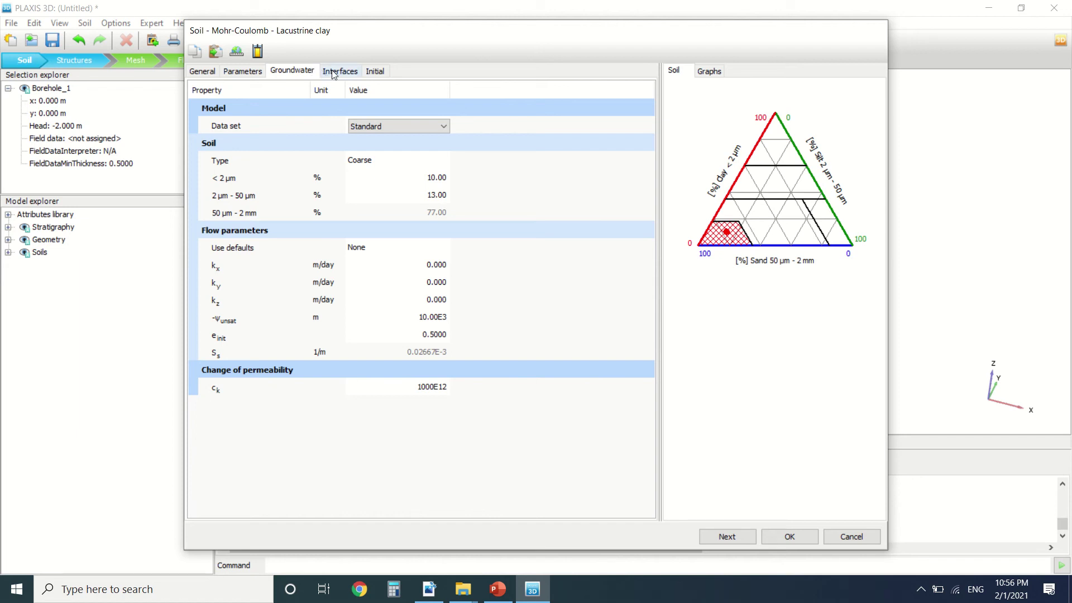
Check the Interfaces and Initial settings against the tutorial table, then save Lacustrine clay to layer 1.
click(335, 71)
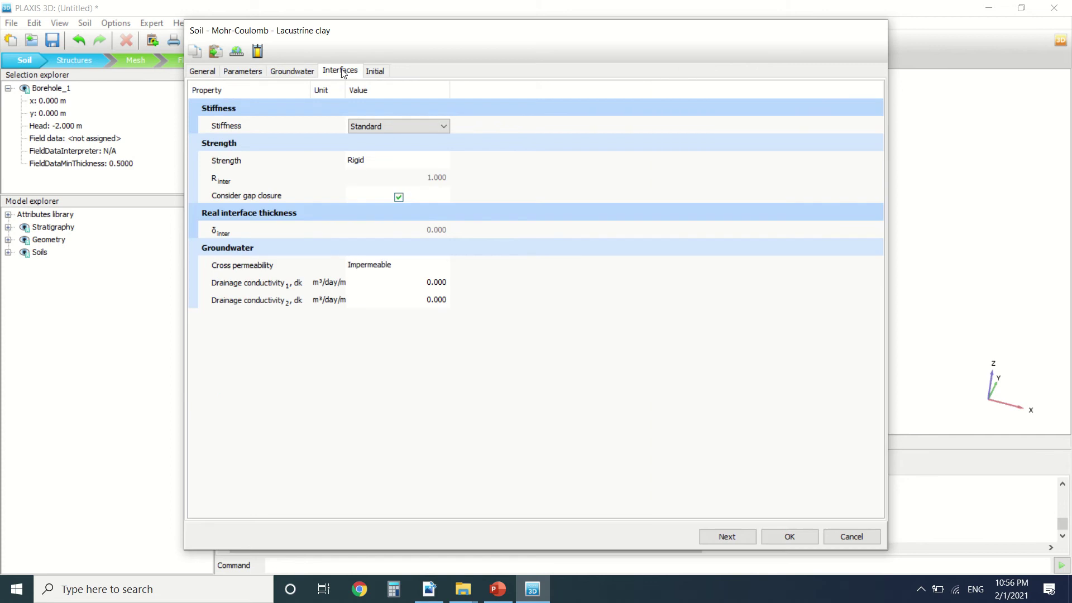
click(375, 71)
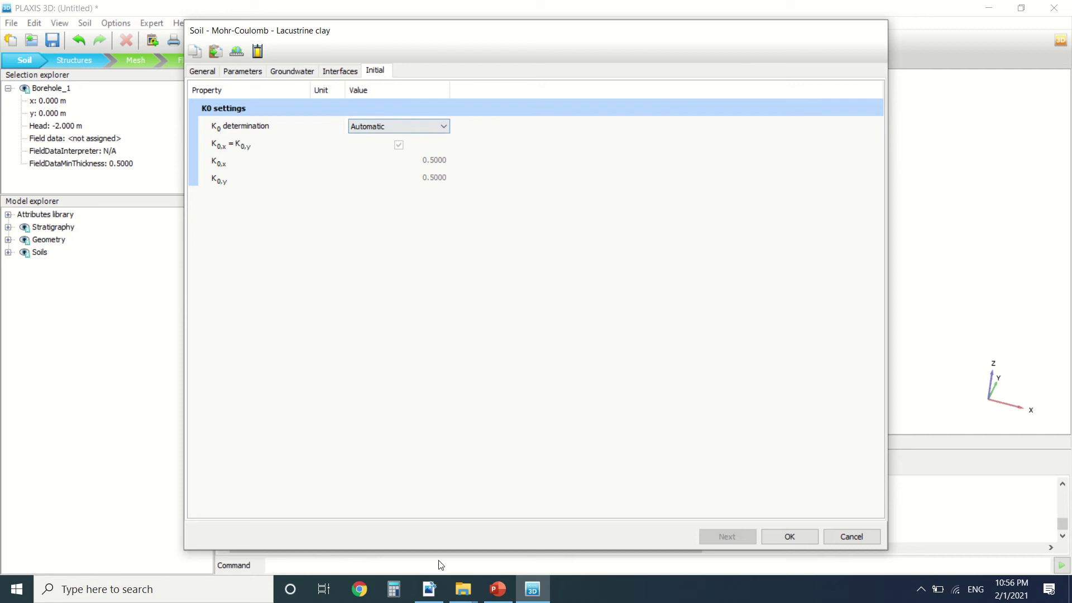
click(430, 587)
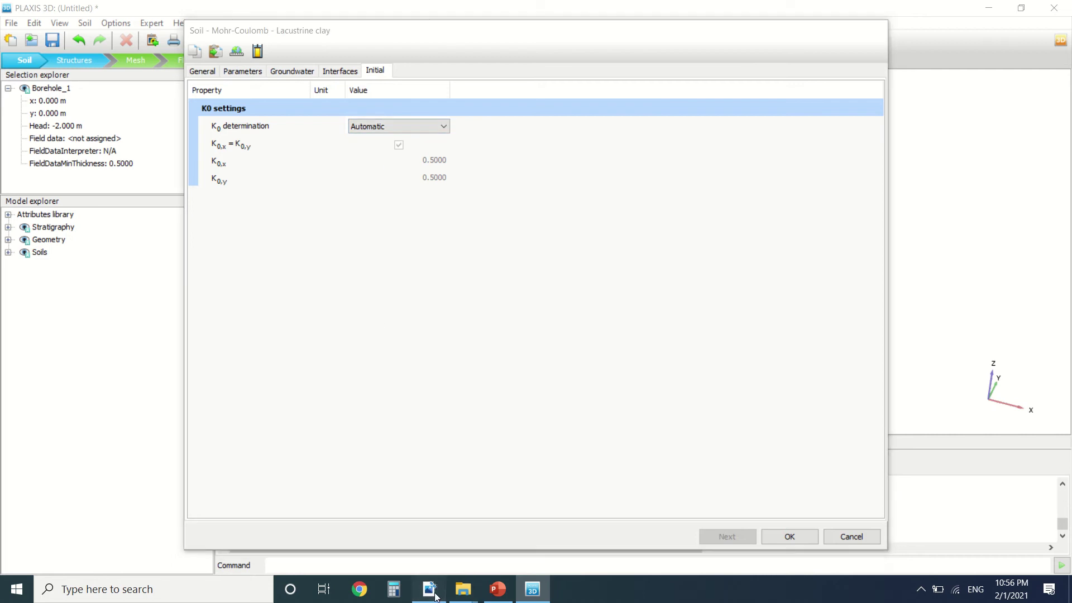
click(430, 587)
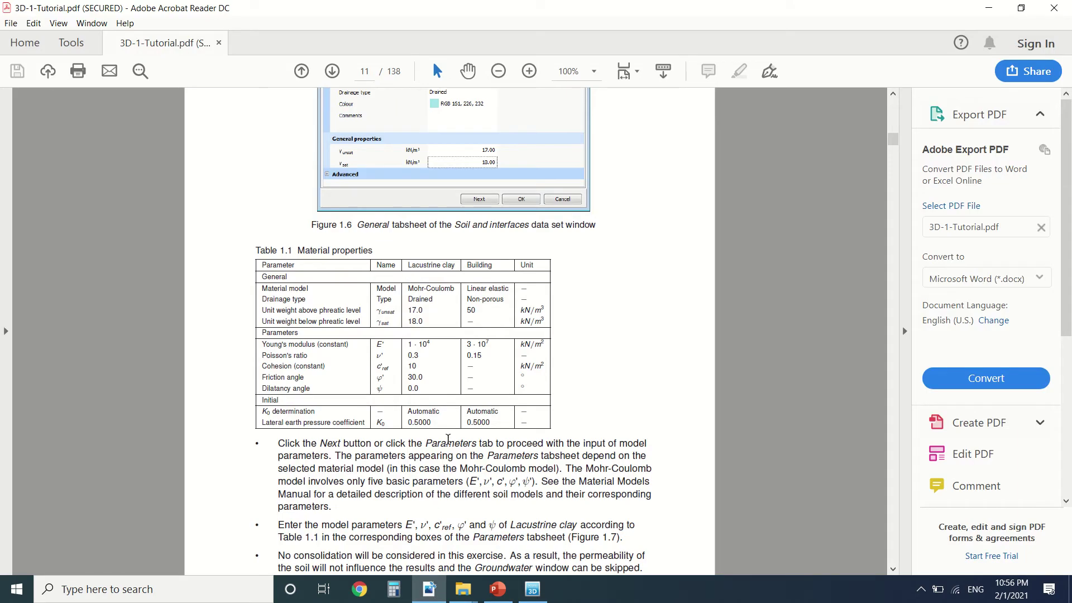
click(522, 594)
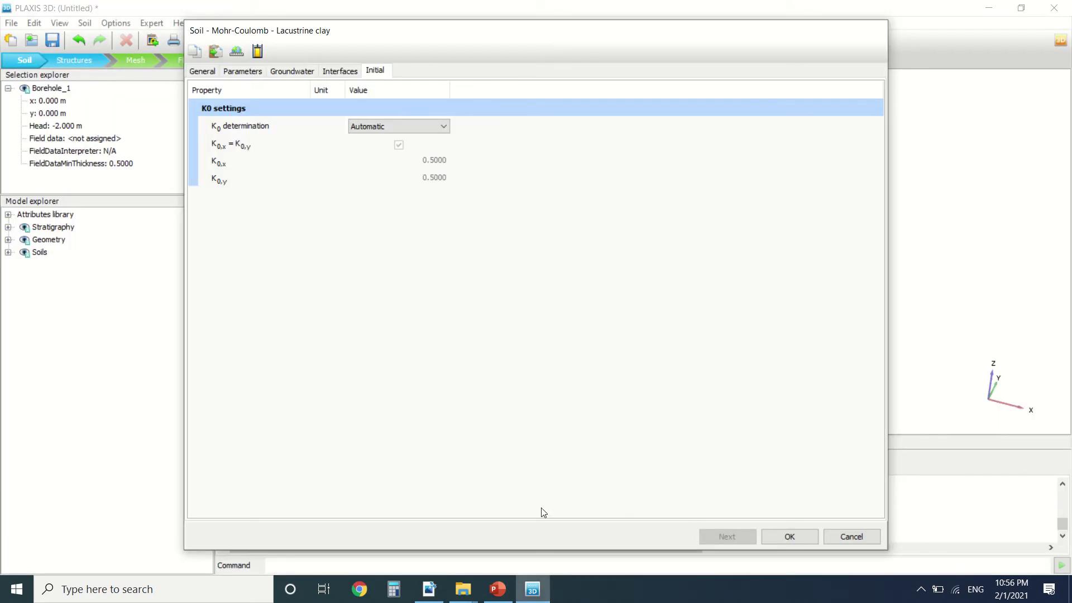
click(779, 537)
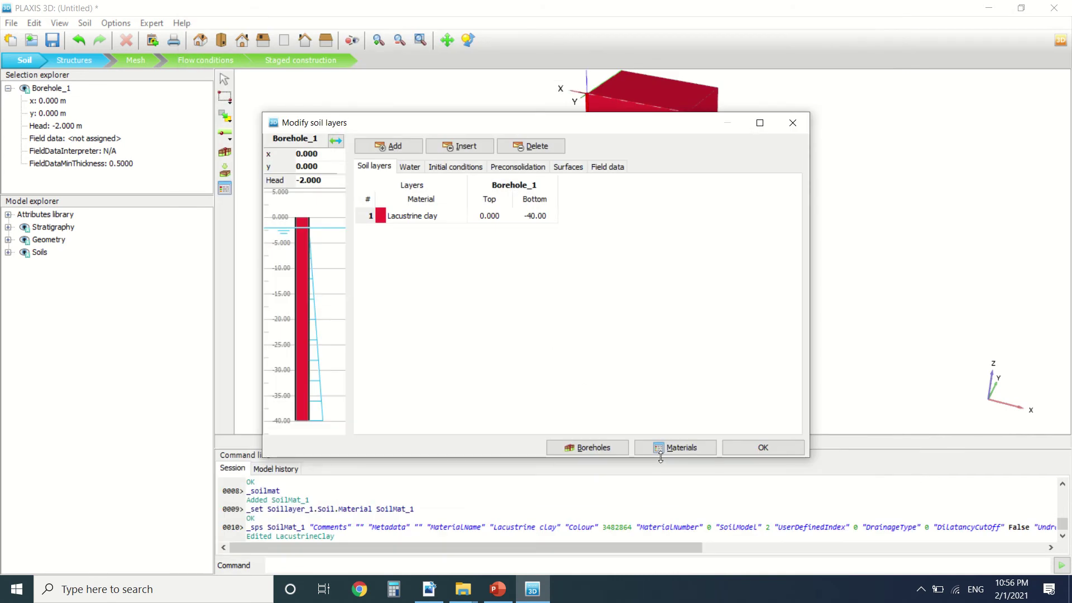
click(669, 447)
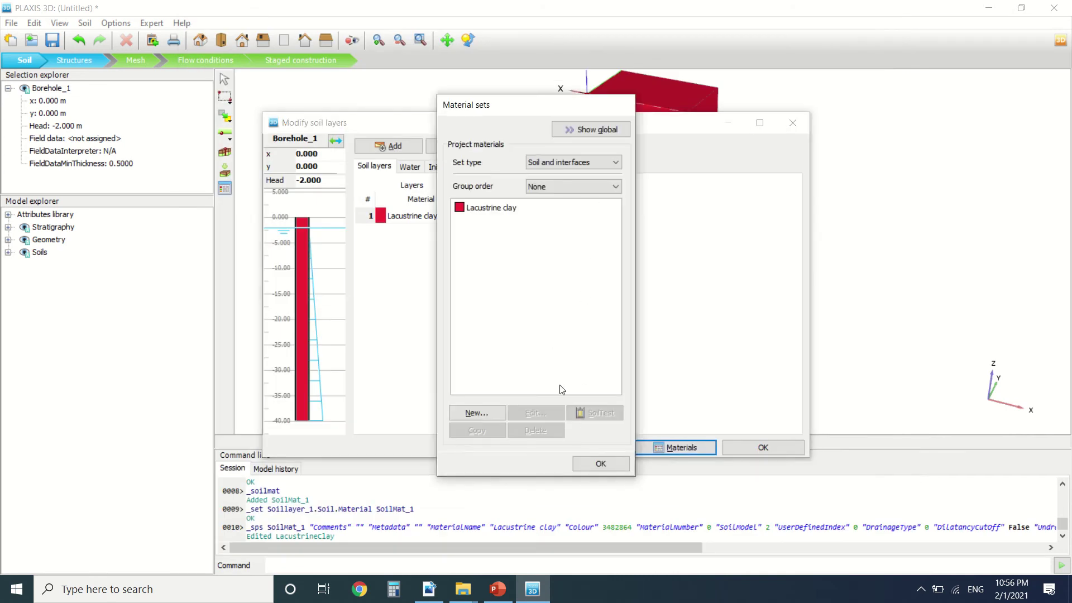
Create a new soil material named Building using the Linear elastic model.
click(474, 414)
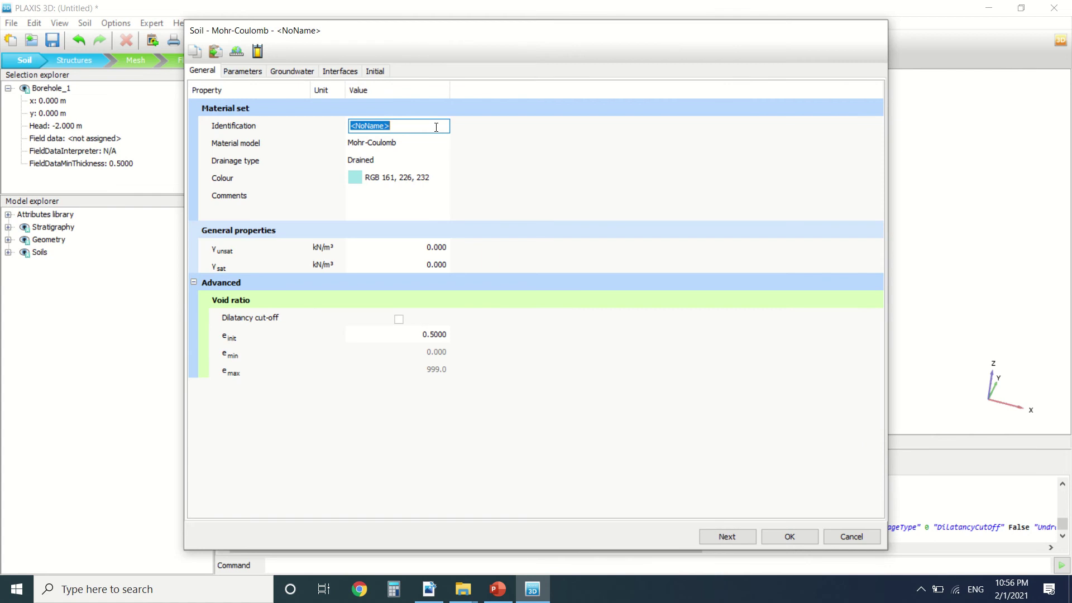
text(Building)
click(394, 146)
click(407, 147)
click(408, 156)
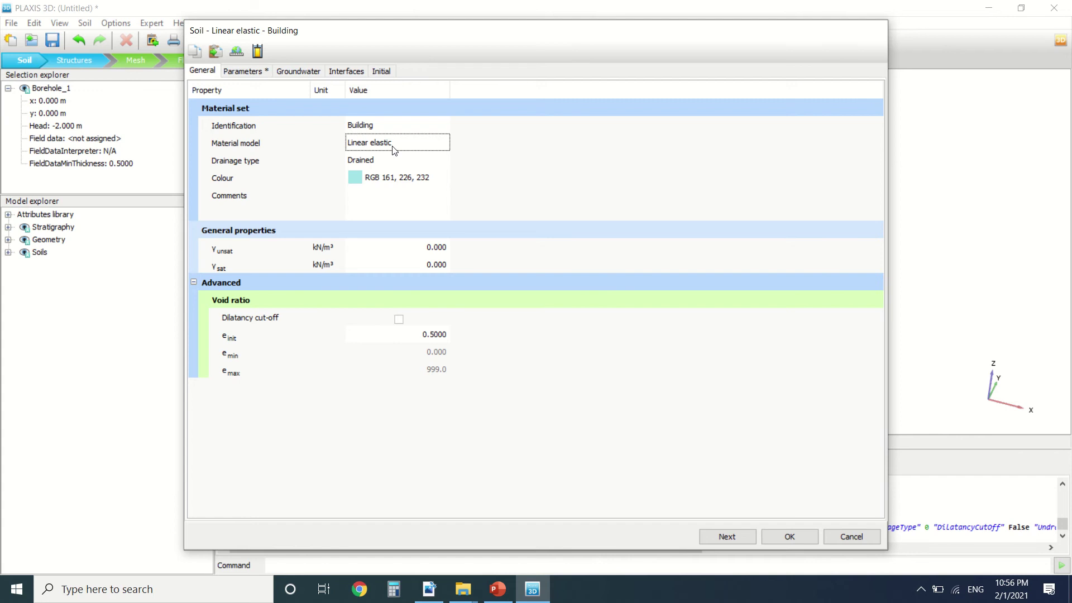
Set Building's drainage type to Non-porous and its unsaturated unit weight to 50 kN/m³.
click(406, 160)
click(412, 163)
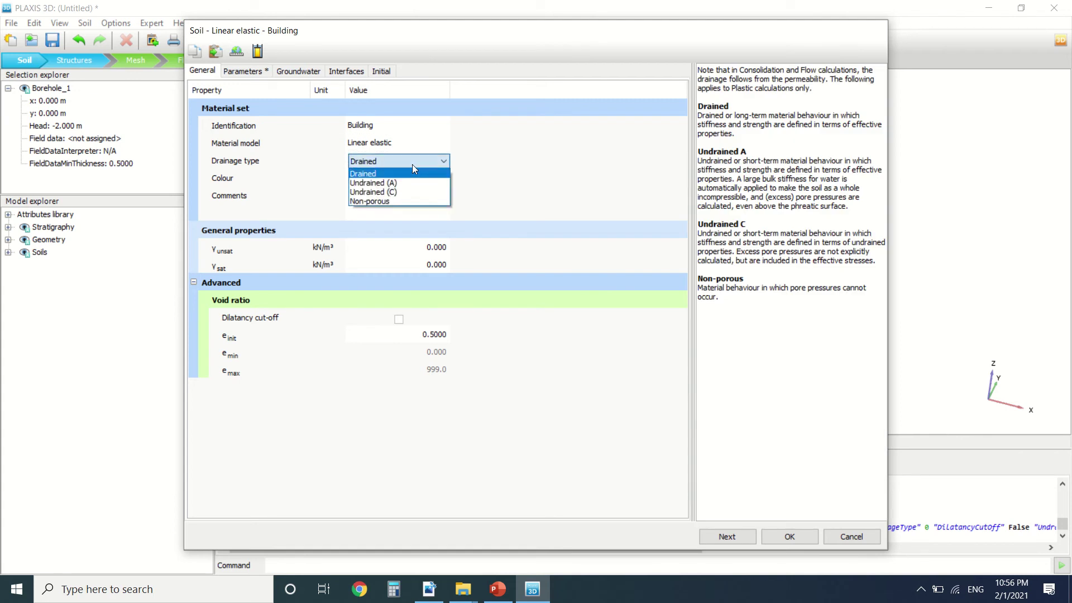
click(417, 200)
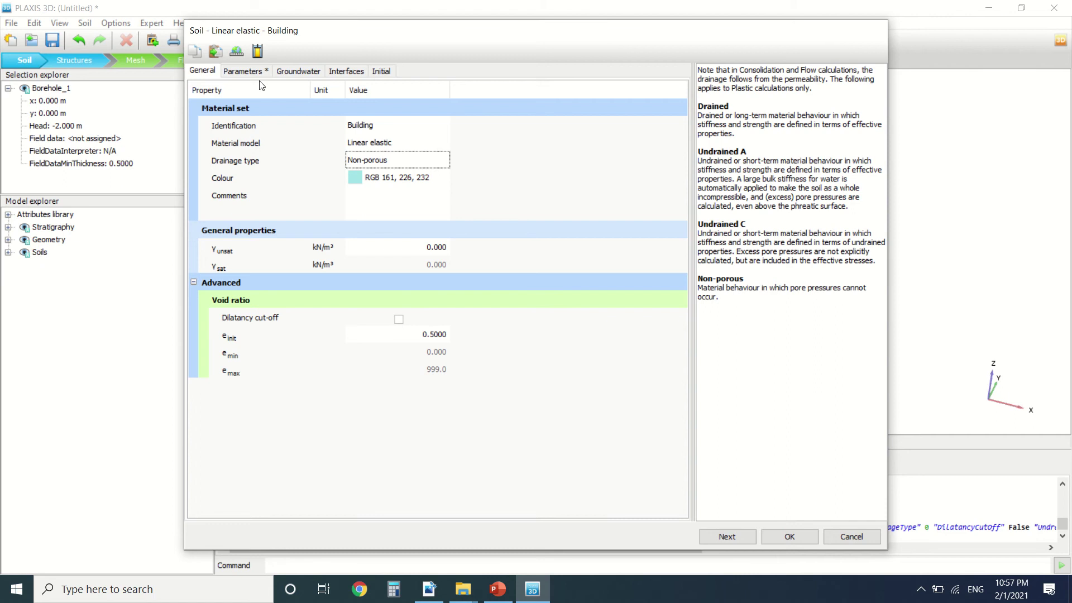
click(424, 249)
text(50)
drag(373, 537, 373, 530)
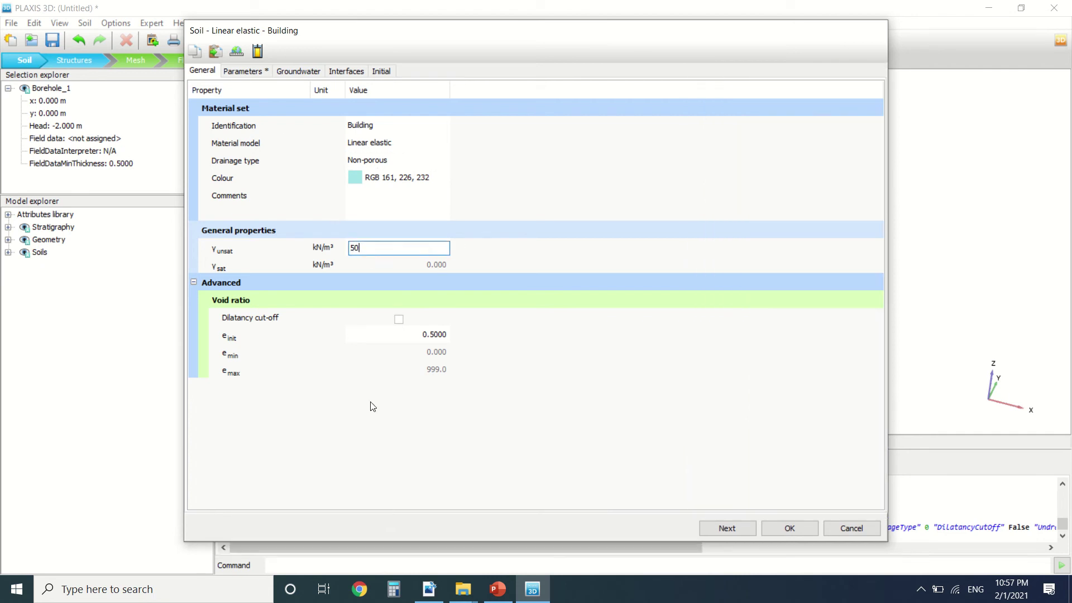
key(Return)
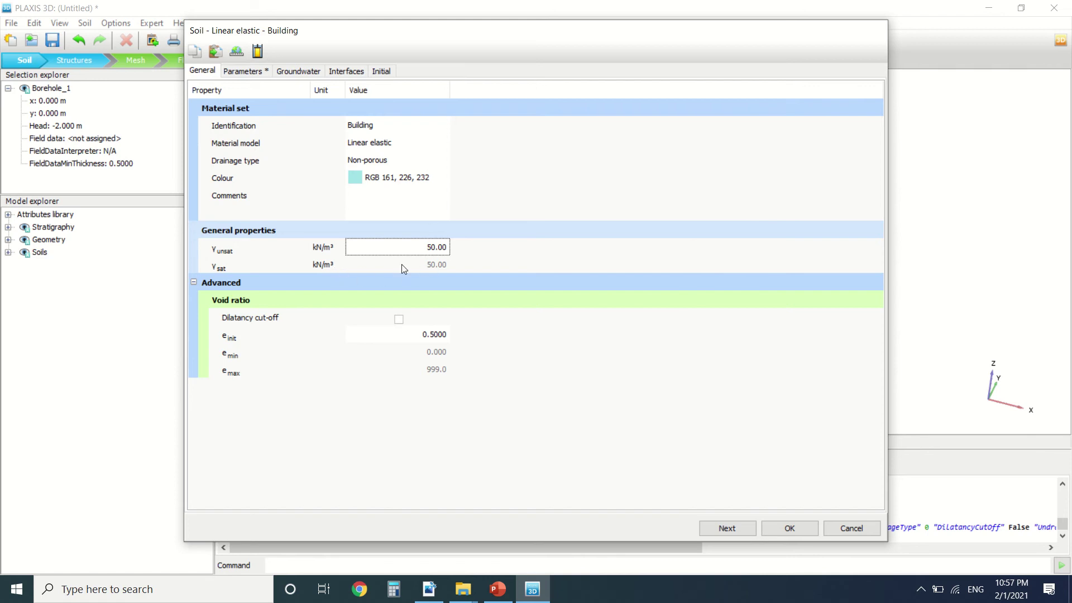
Enter E = 30000000 kN/m² and Poisson's ratio 0.15 on the Building material's Parameters tab.
click(252, 73)
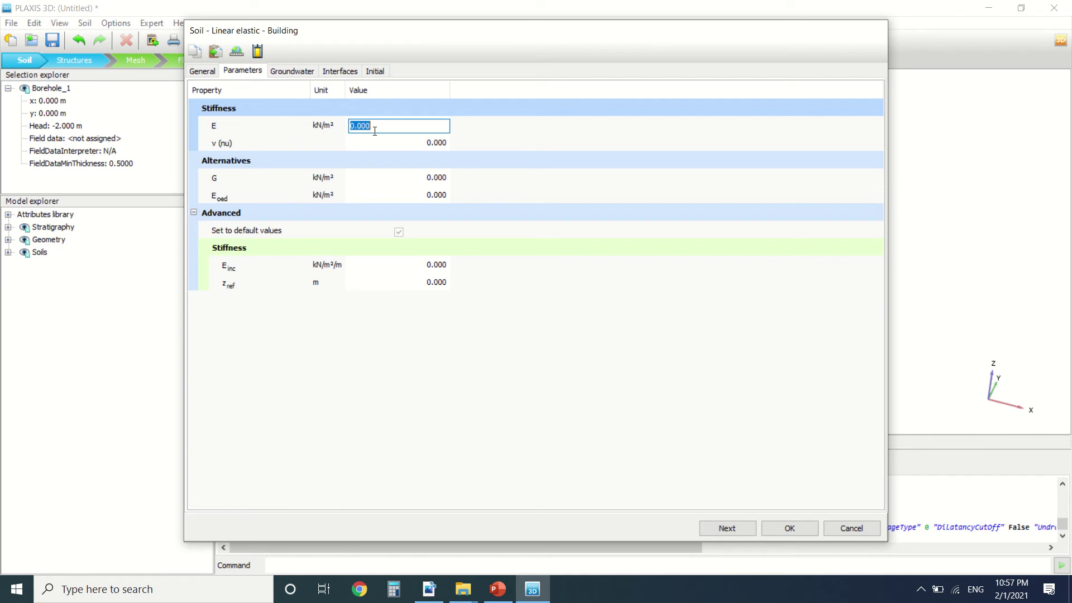
text(30000000)
click(407, 144)
text(0)
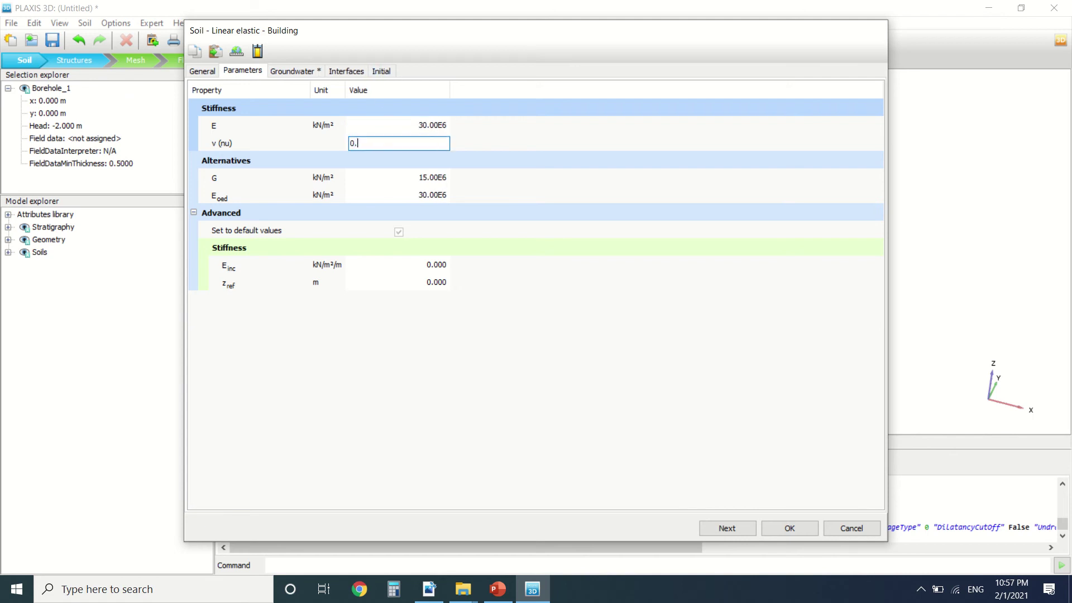
text(.15)
key(Return)
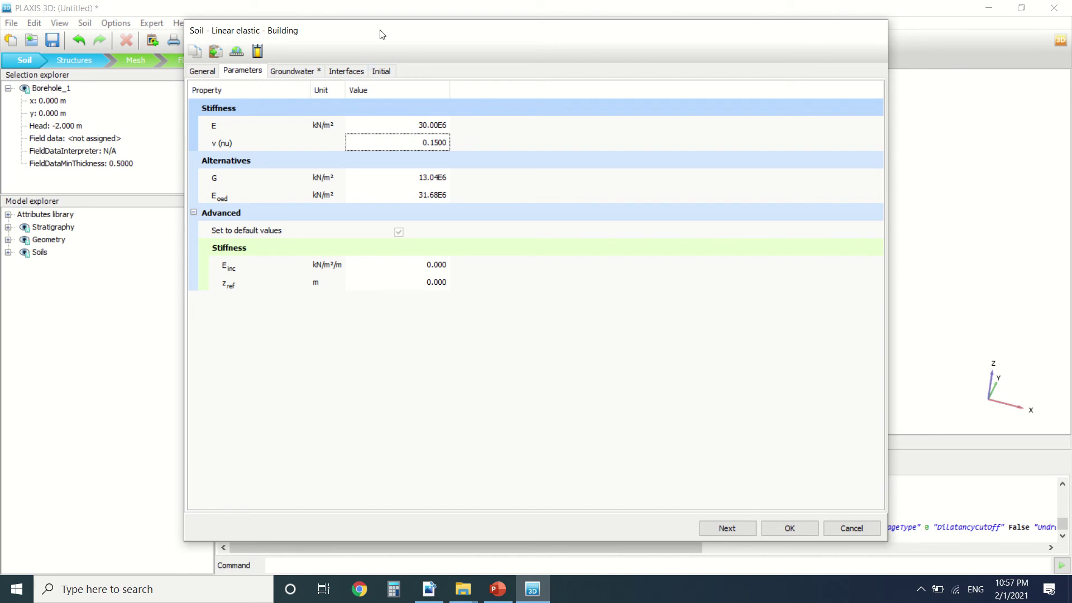
Review the Initial tab, then save the Building material and close the material sets and soil layers windows.
click(382, 70)
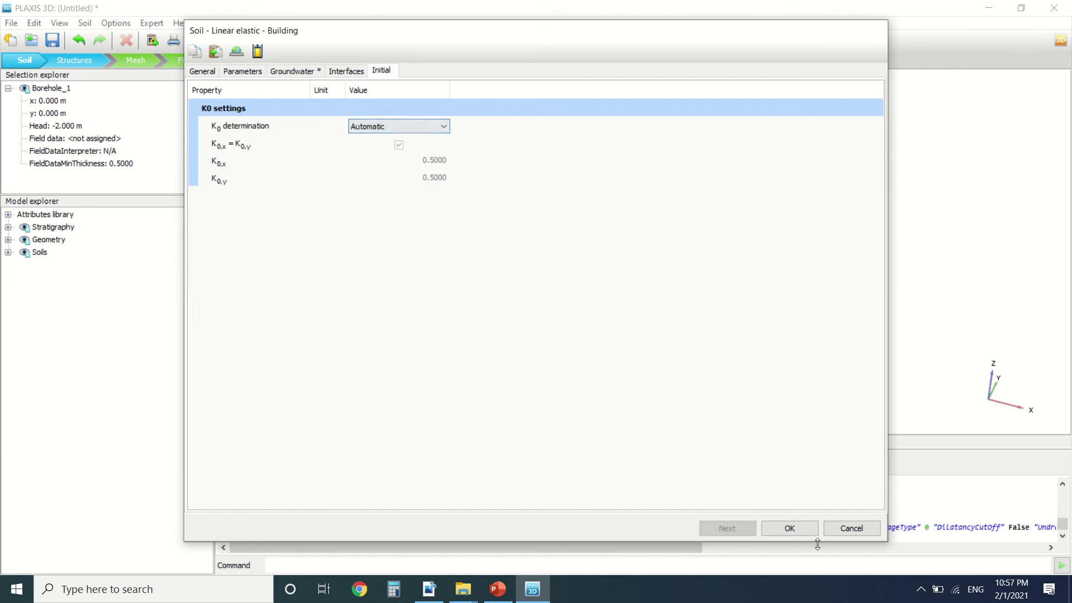
click(790, 529)
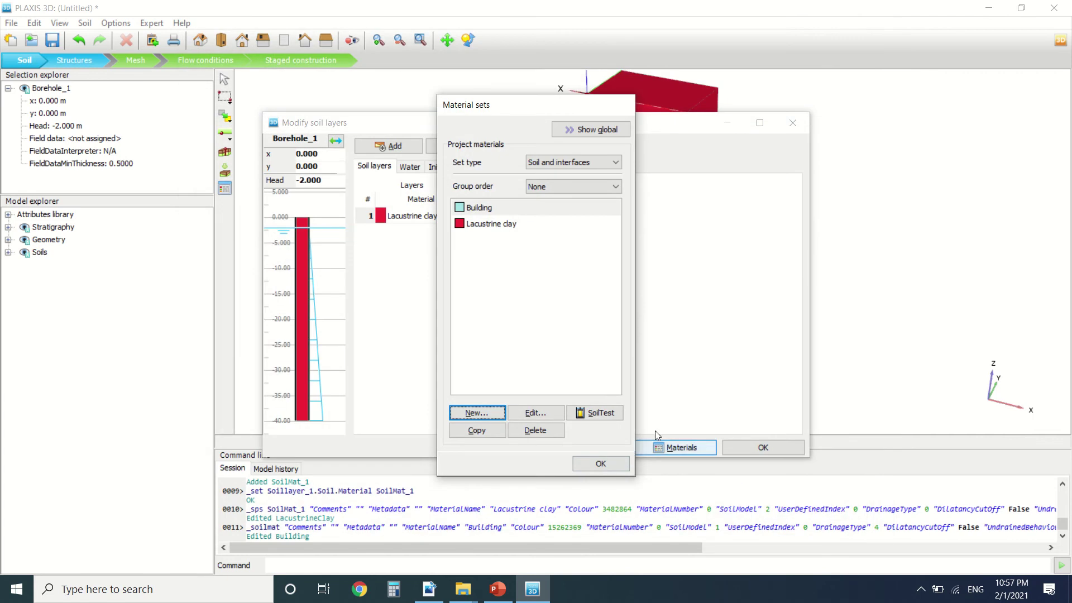
click(593, 464)
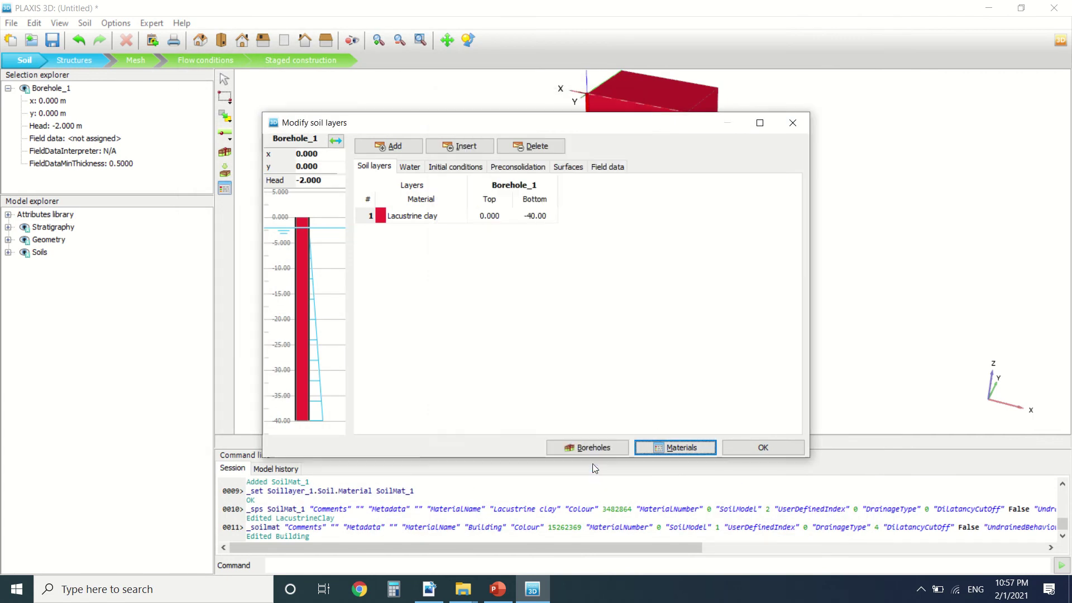
click(749, 446)
scroll(475, 286, up, 5)
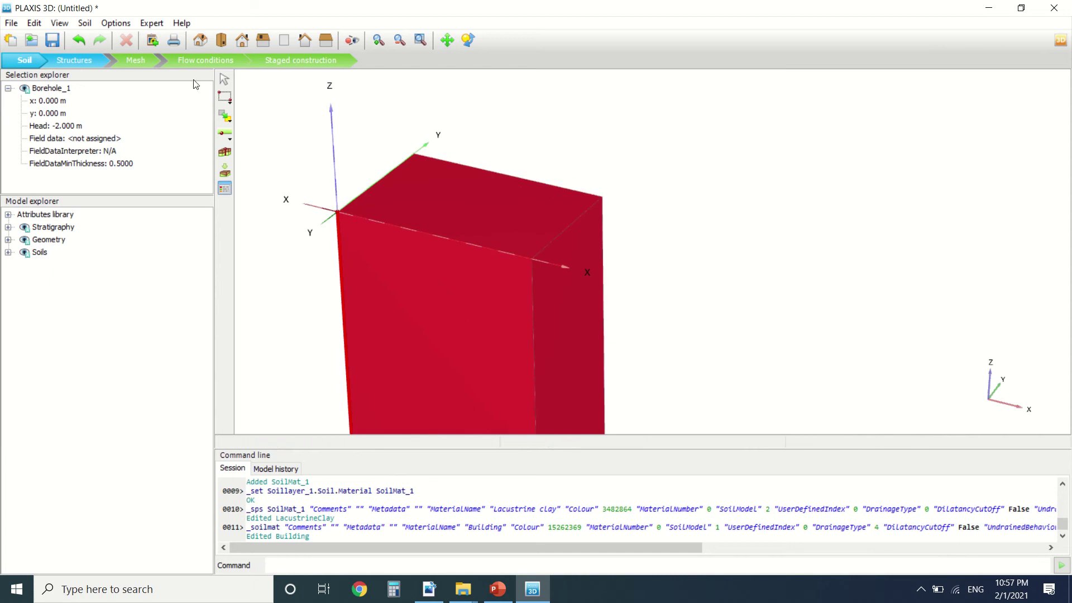
click(515, 585)
Scroll the tutorial back to Figure 1.4 to check the 75 m contour limits, then return to PLAXIS 3D.
scroll(401, 252, up, 1)
scroll(401, 251, up, 20)
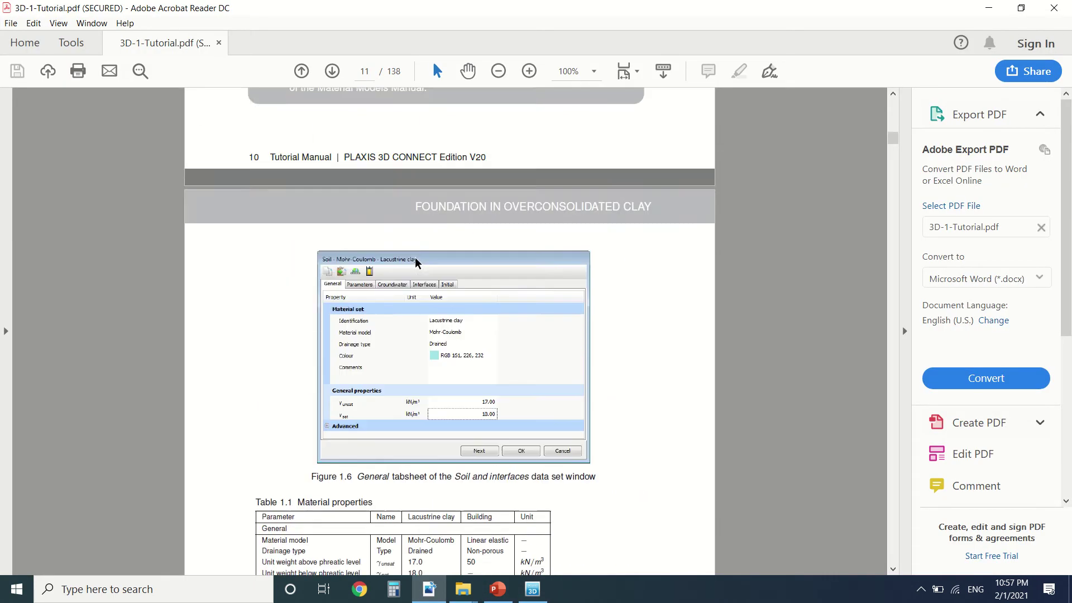
scroll(345, 341, up, 12)
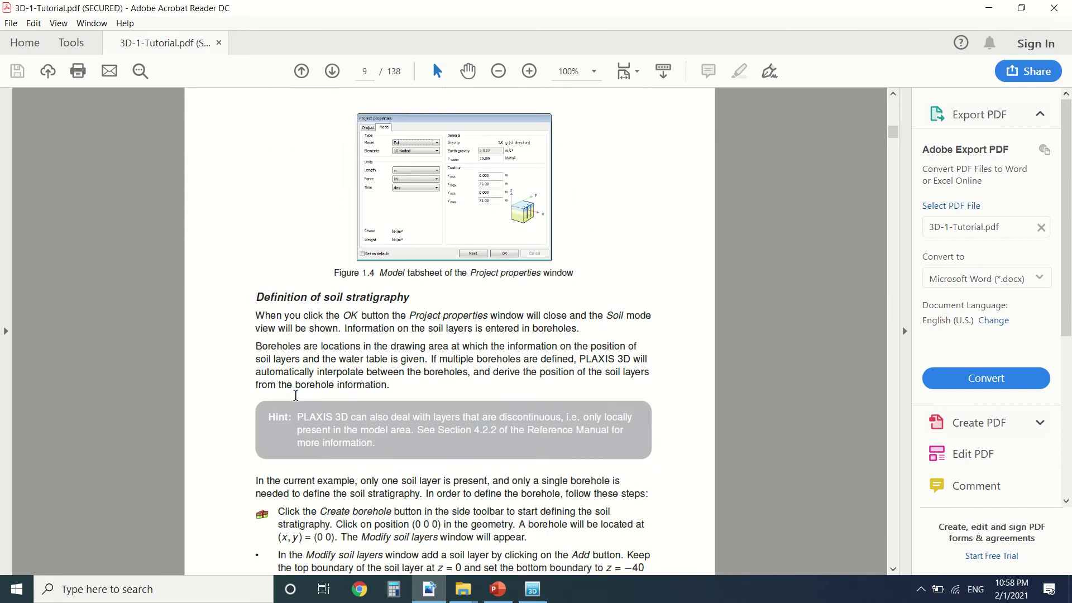
scroll(501, 363, up, 1)
scroll(501, 363, up, 1)
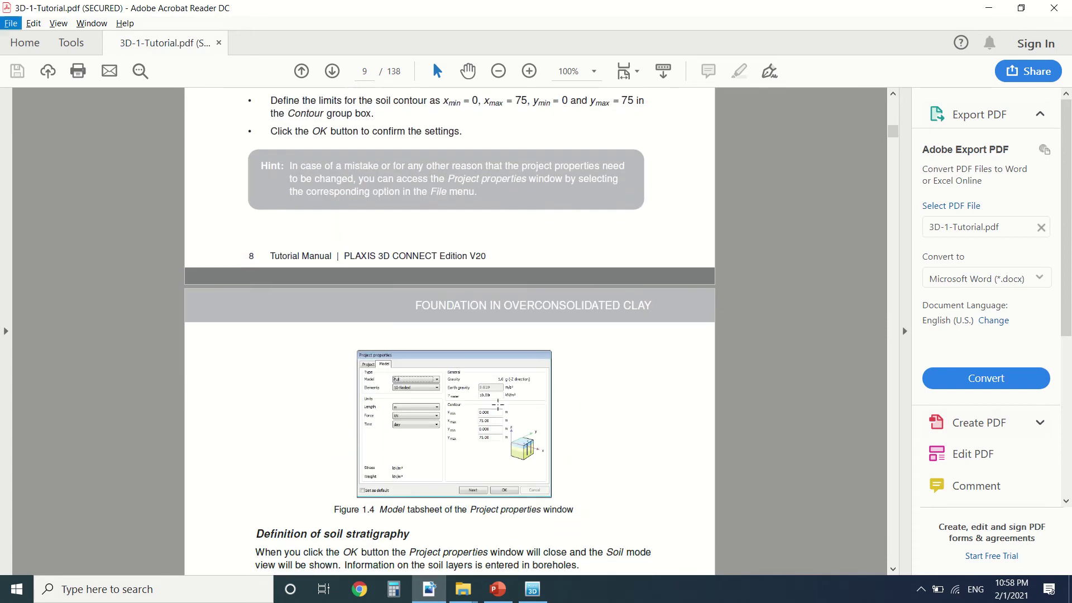
click(489, 426)
ctrl+scroll(488, 426, up, 5)
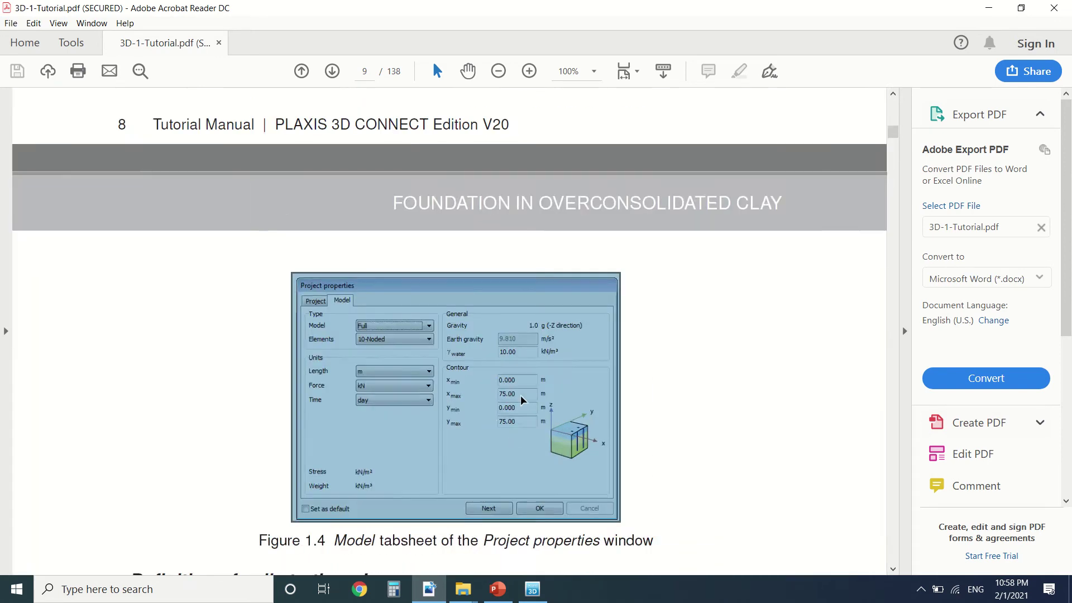
ctrl+scroll(504, 364, down, 6)
scroll(489, 373, down, 20)
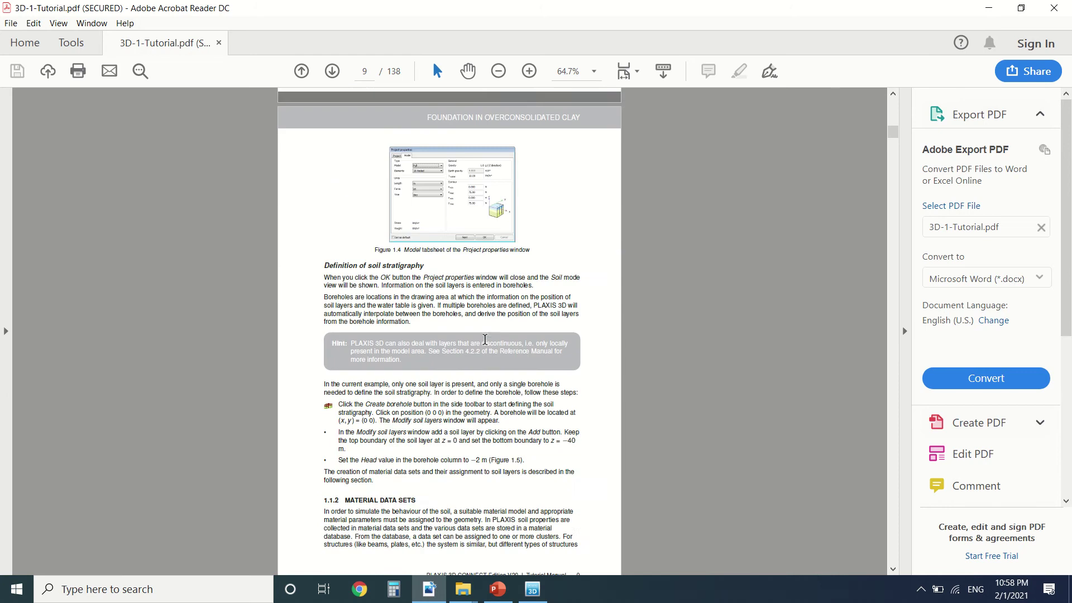
ctrl+scroll(471, 343, up, 3)
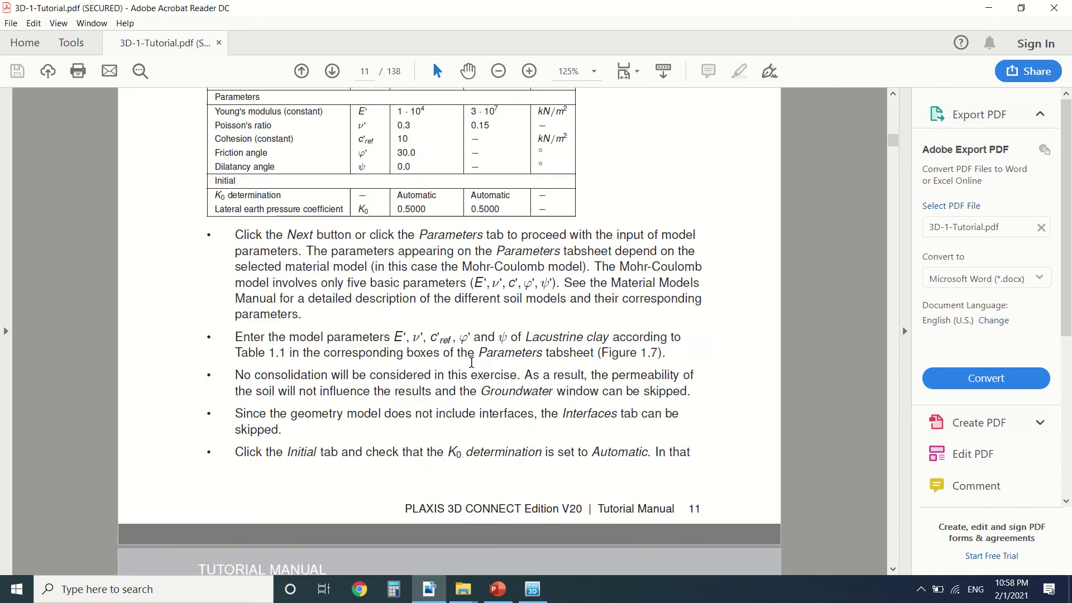
scroll(471, 343, up, 4)
scroll(470, 343, up, 2)
key(alt+Tab)
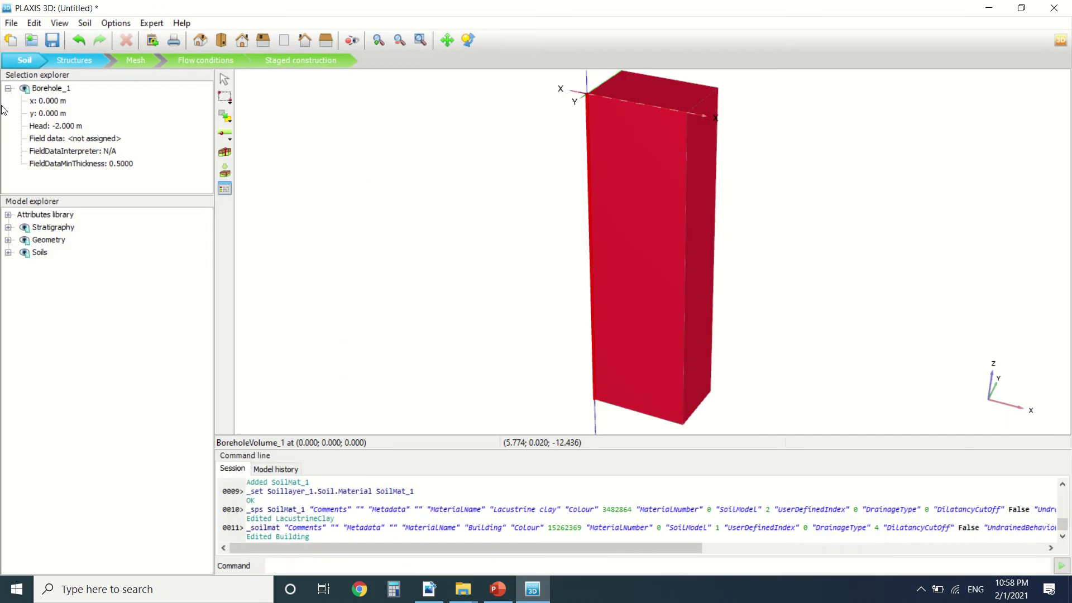
Set the model contour's x max and y max to 75 m in Project properties.
click(12, 23)
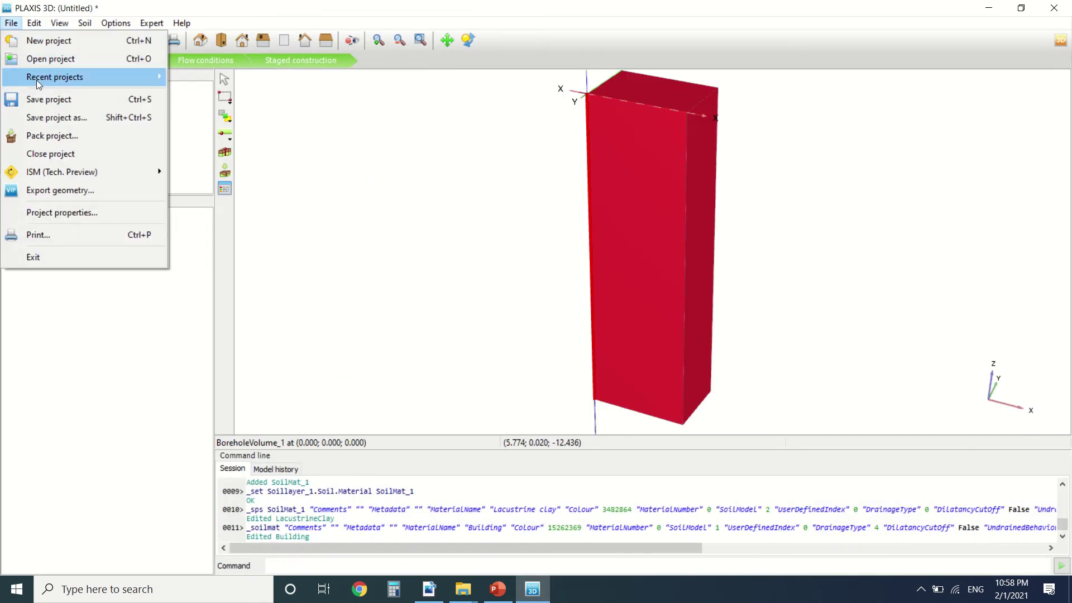
click(85, 216)
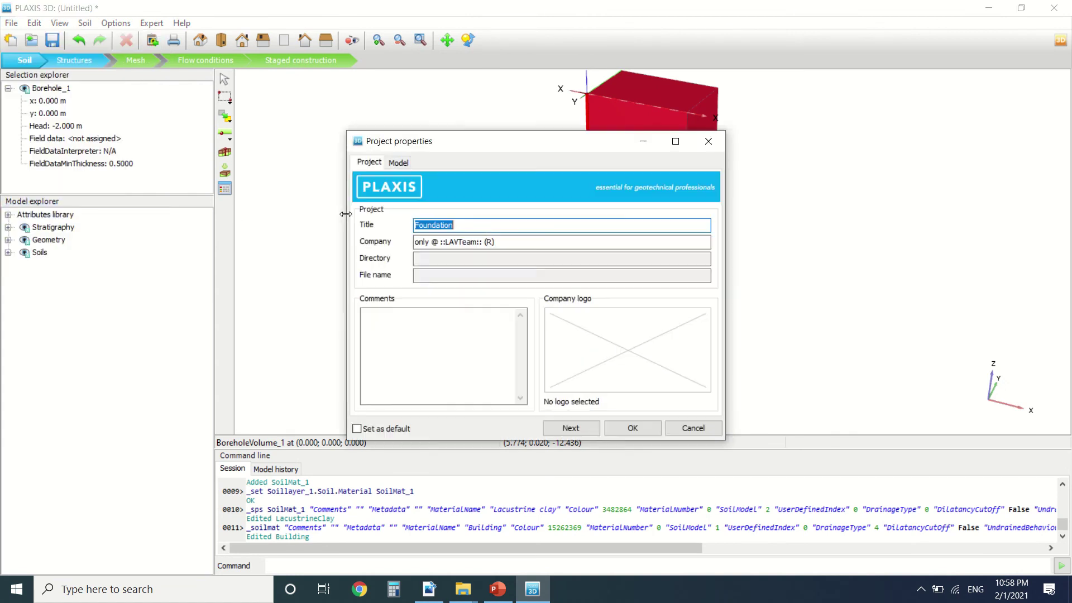
click(398, 162)
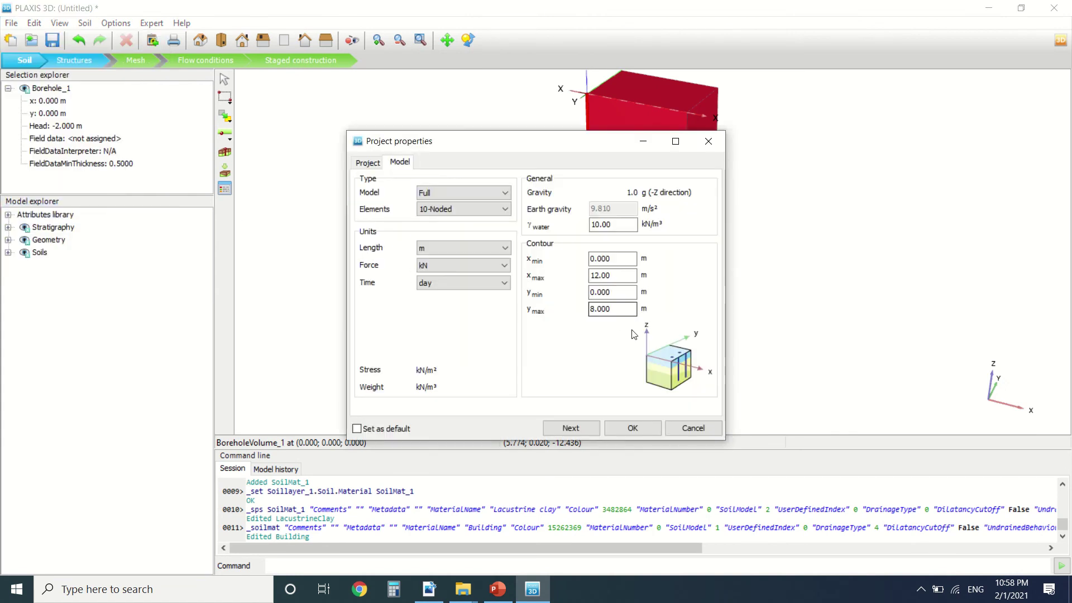
double_click(615, 271)
text(75)
click(613, 309)
double_click(613, 309)
text(75)
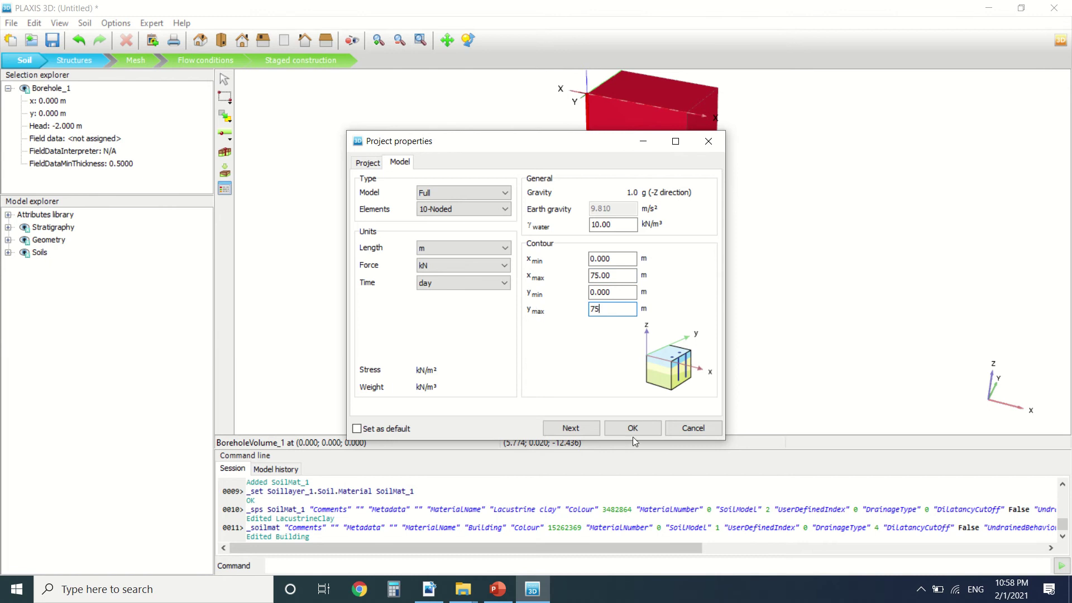
click(634, 428)
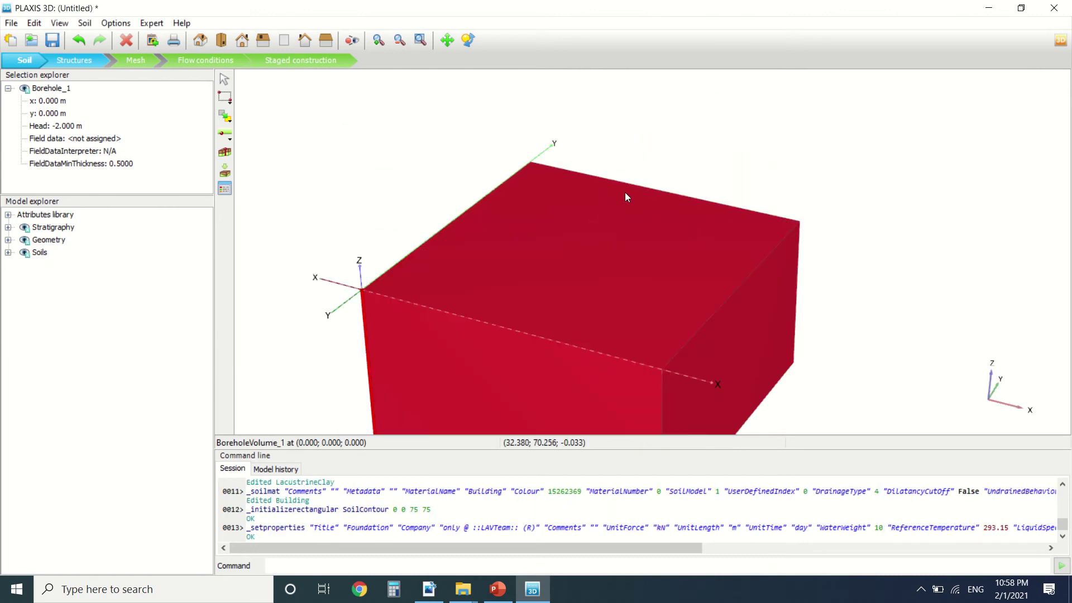
click(439, 592)
Scroll the tutorial down to section 1.1.3 on structural elements, then return to PLAXIS 3D.
scroll(403, 380, down, 10)
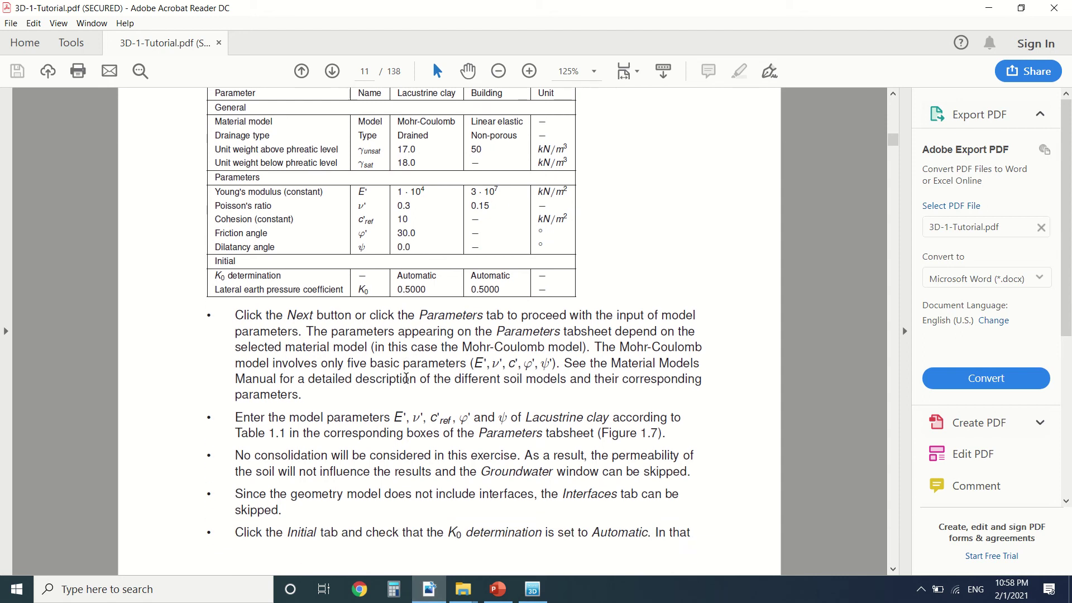
scroll(419, 347, down, 12)
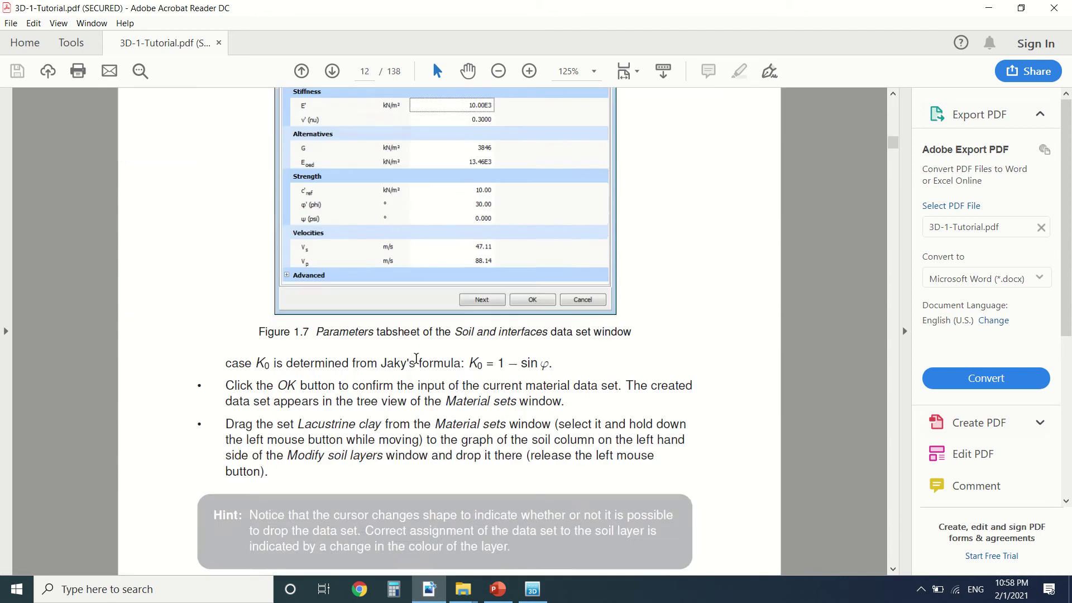
scroll(419, 348, down, 12)
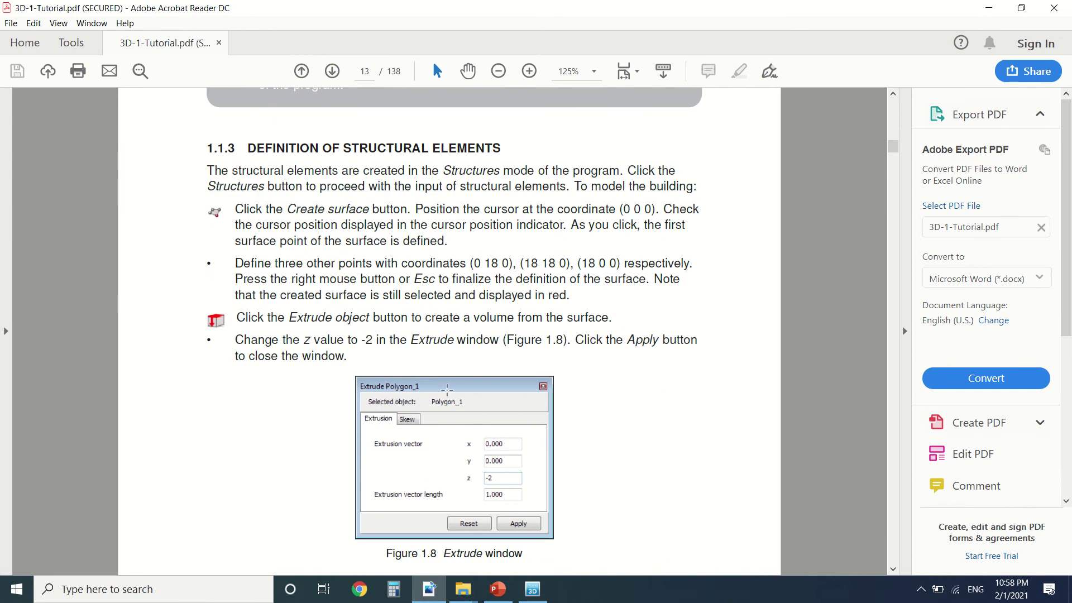
scroll(424, 341, down, 1)
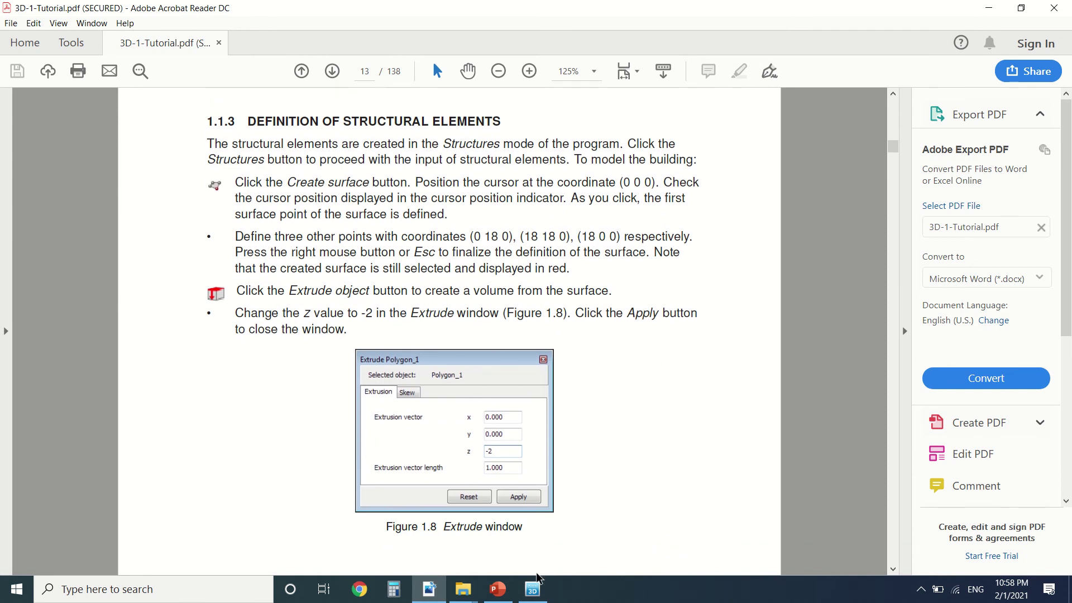
click(533, 589)
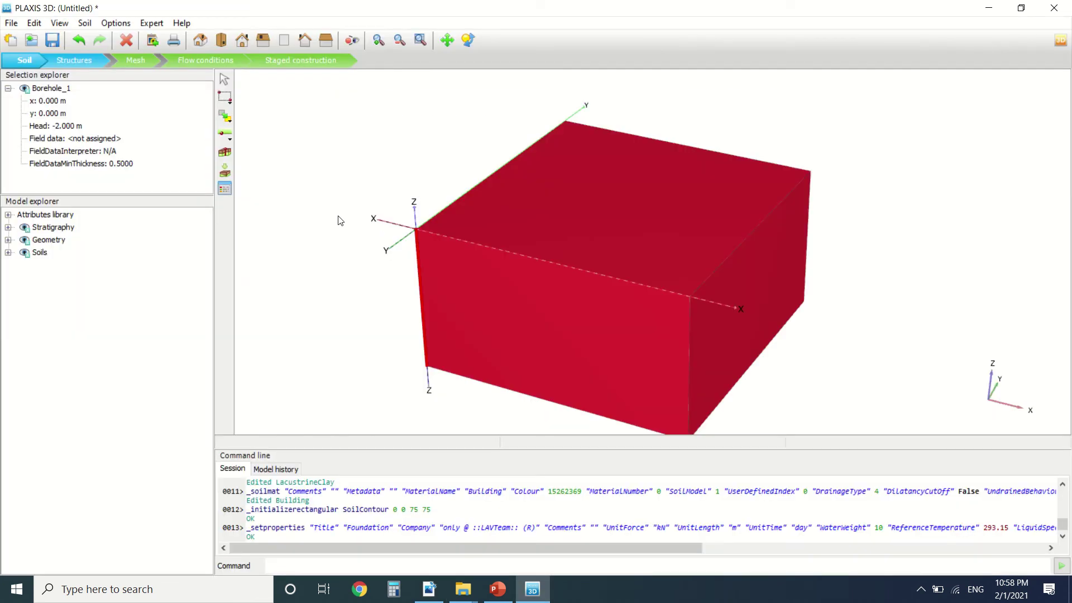
Switch PLAXIS 3D to Structures mode, then minimise it to show the tutorial.
click(60, 60)
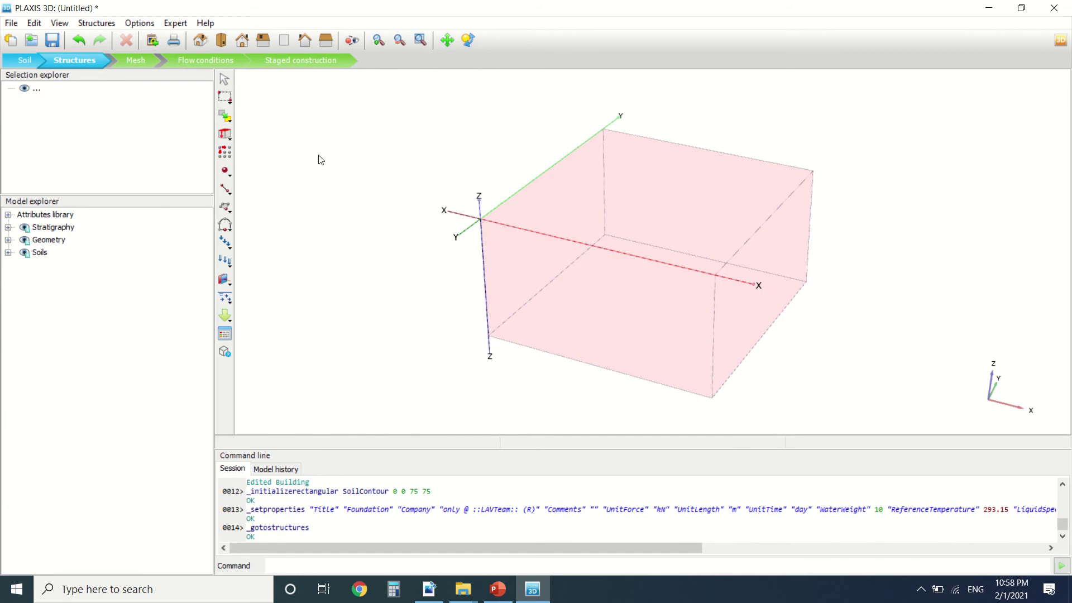
scroll(315, 171, down, 1)
scroll(423, 121, up, 3)
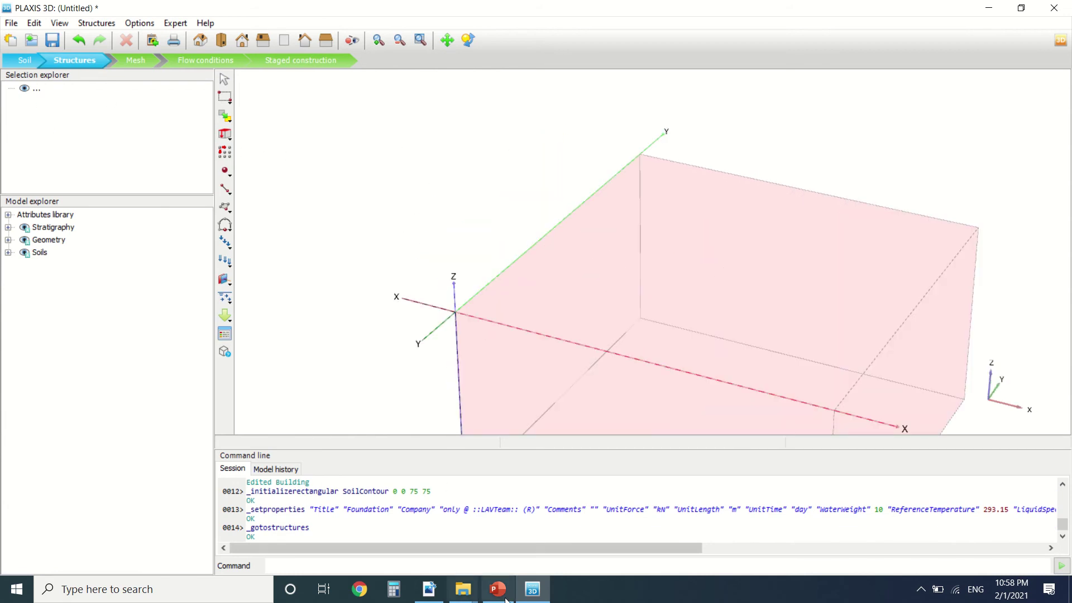
click(529, 592)
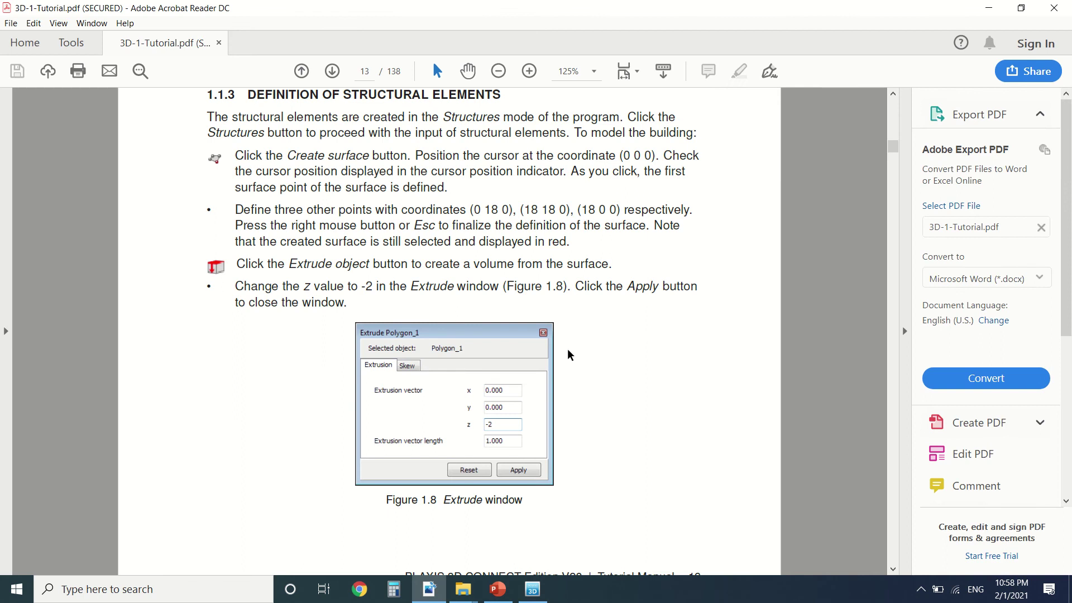
Scroll the tutorial to Figure 1.1 and jump to page 19.
ctrl+scroll(744, 403, down, 1)
drag(894, 146, 894, 127)
scroll(427, 214, up, 15)
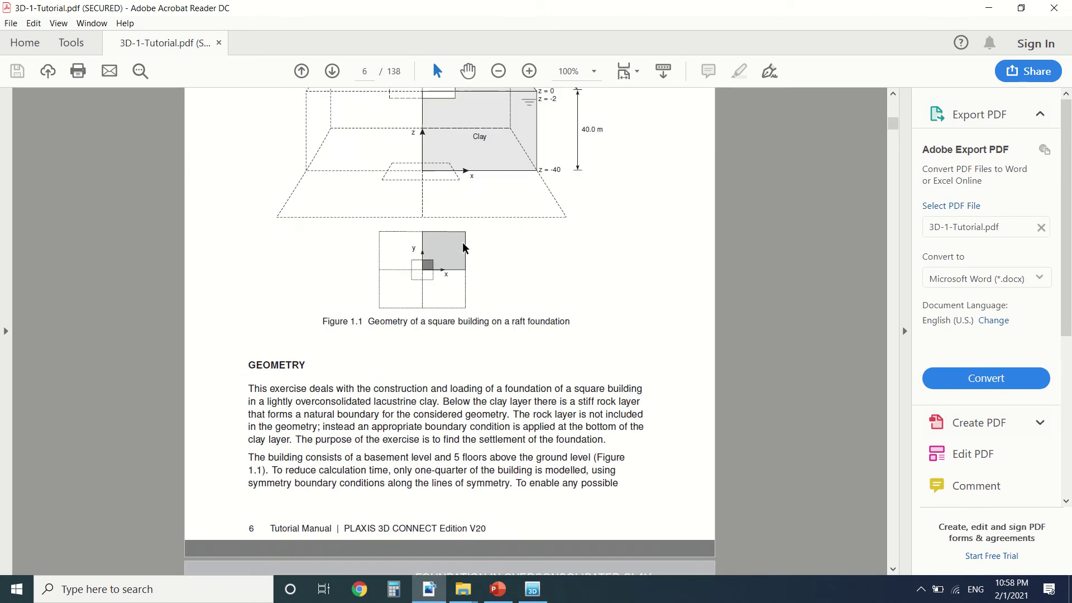
scroll(427, 214, up, 4)
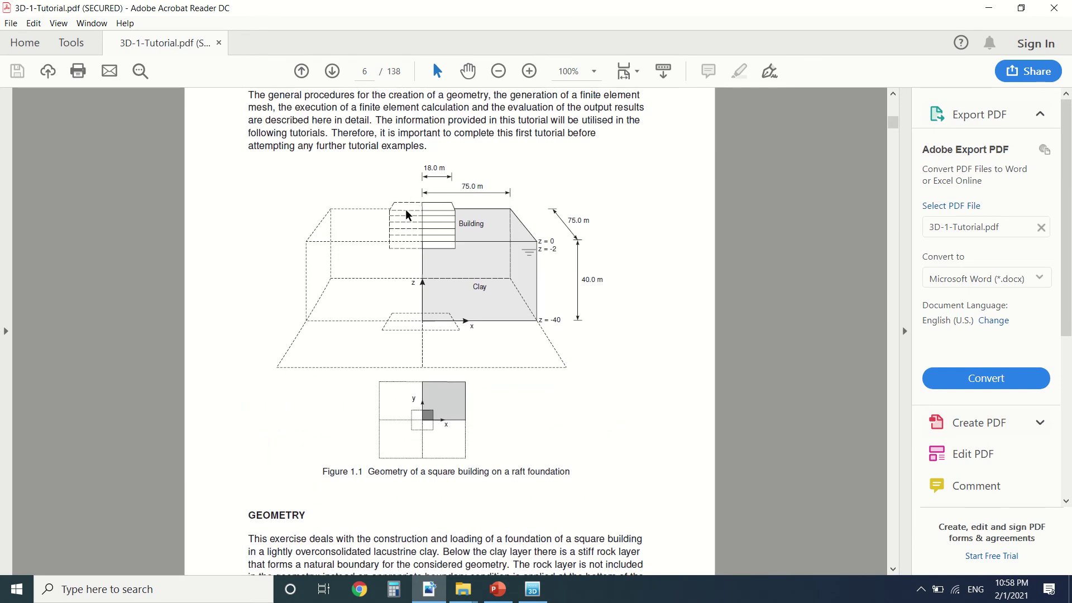
click(369, 71)
text(19)
key(Return)
Scroll back to section 1.1.3 on page 13, then return to the PLAXIS model.
scroll(440, 182, up, 15)
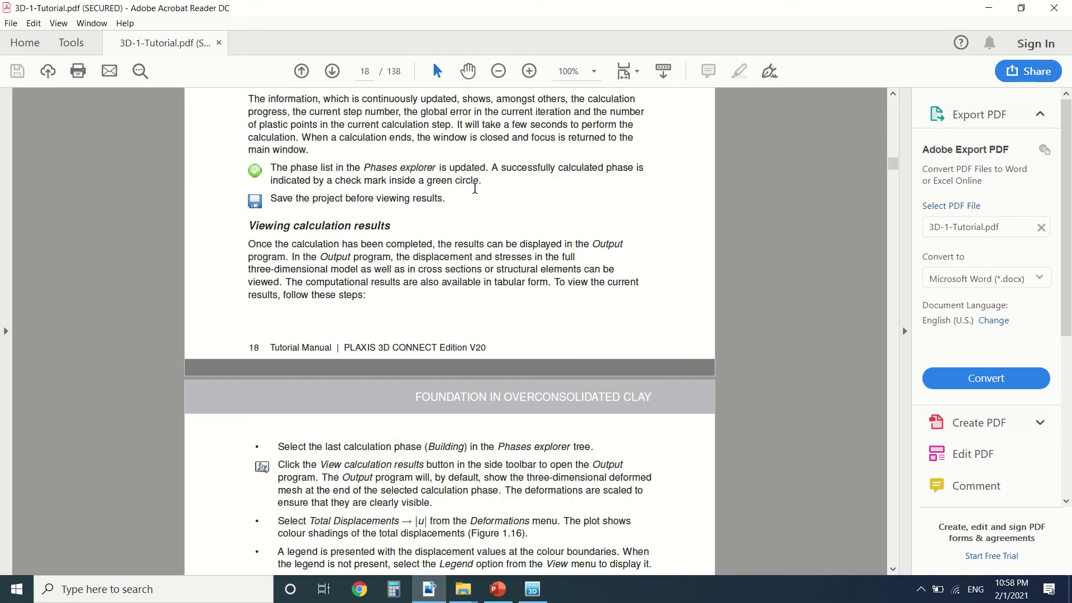
scroll(476, 188, up, 15)
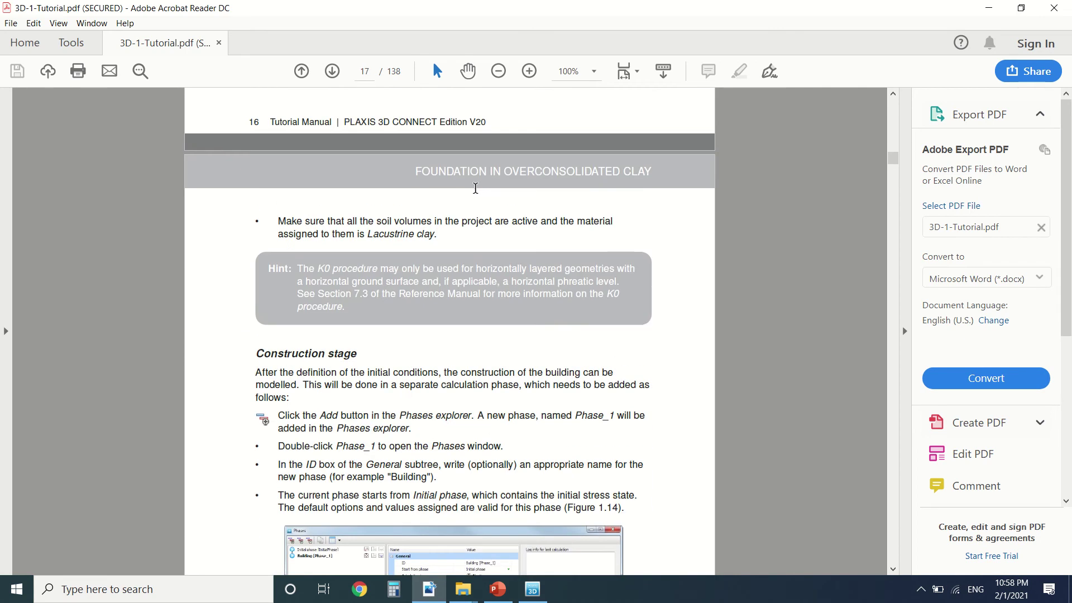
scroll(474, 189, up, 15)
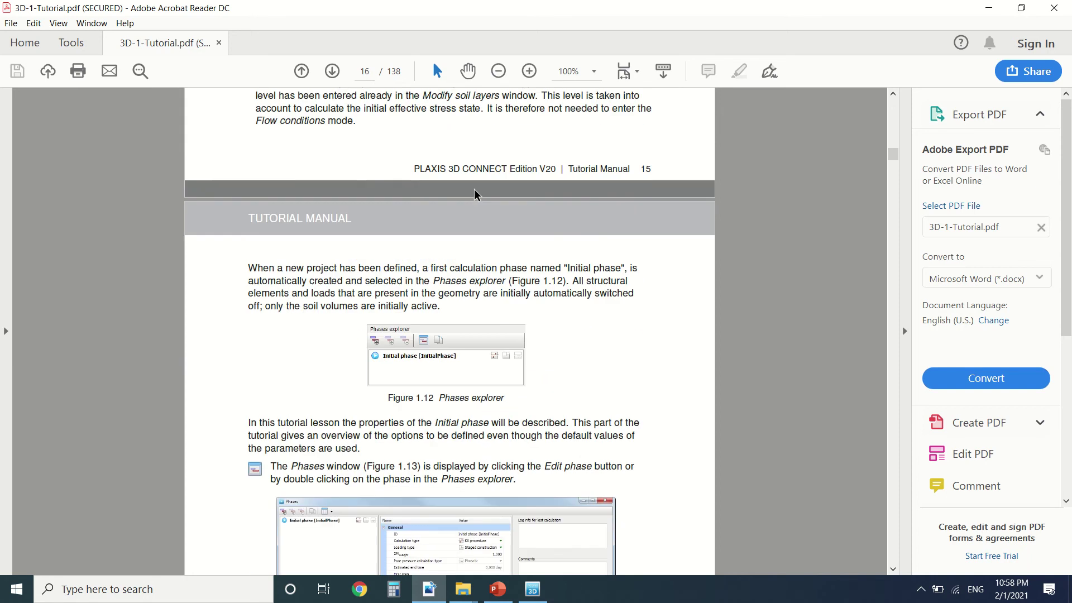
scroll(458, 202, up, 15)
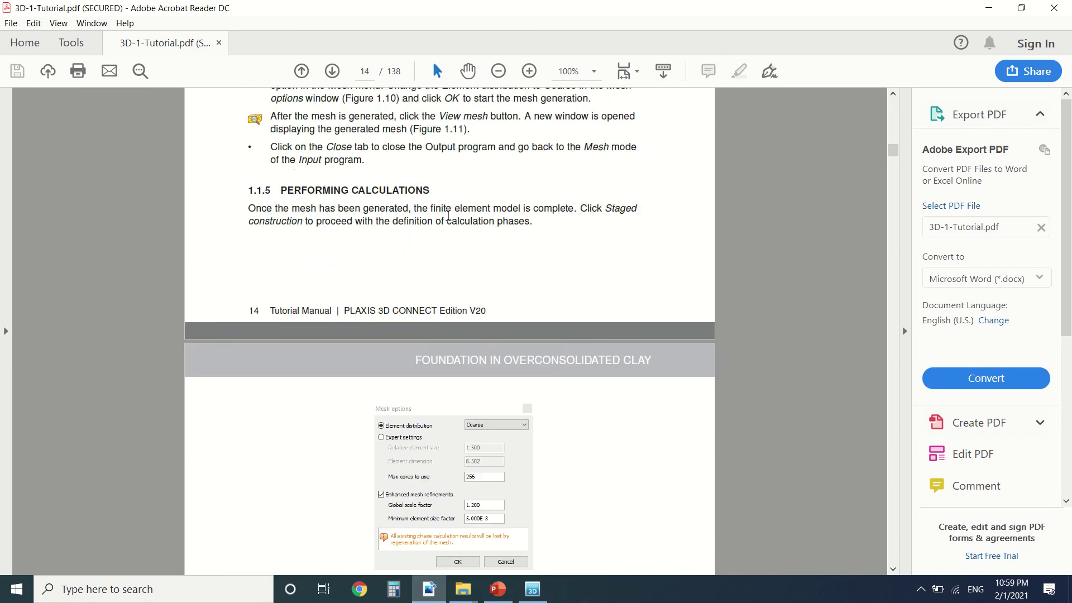
scroll(448, 215, up, 15)
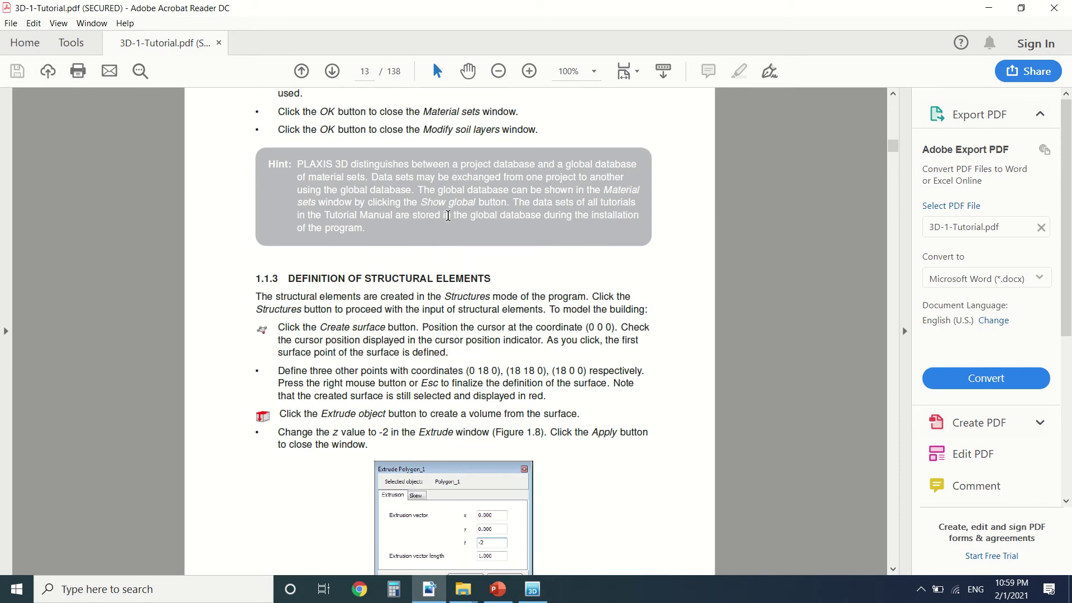
scroll(448, 215, up, 5)
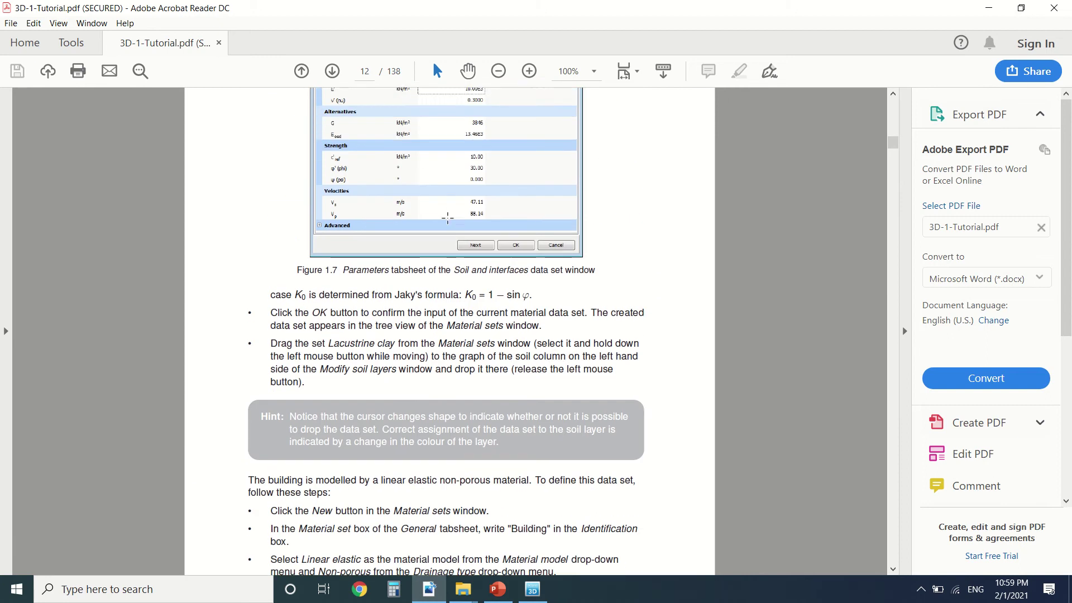
scroll(448, 218, down, 4)
scroll(448, 220, down, 15)
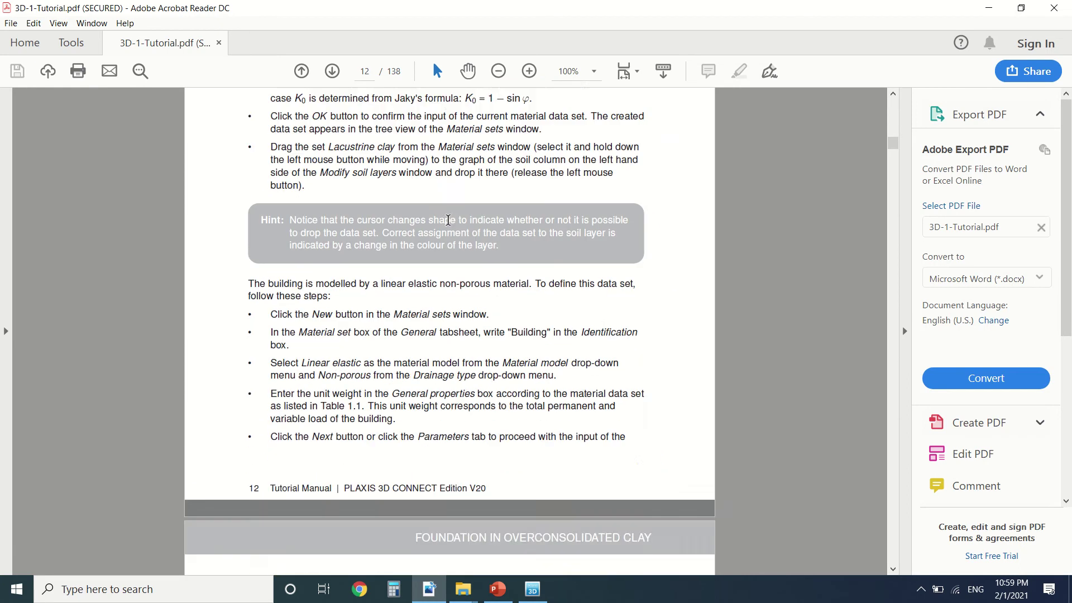
scroll(446, 231, down, 6)
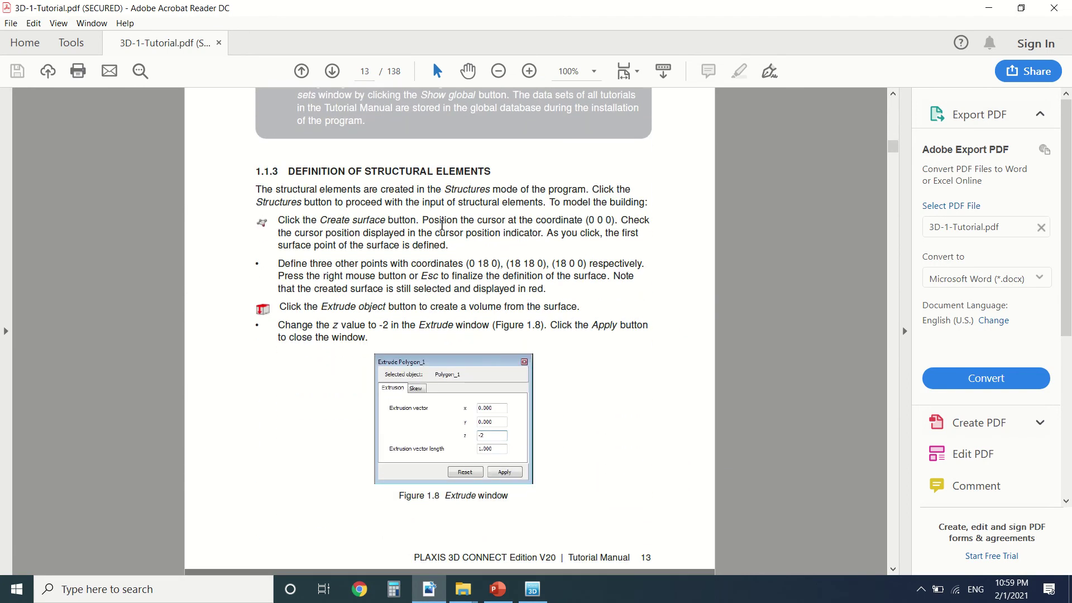
ctrl+scroll(442, 111, up, 1)
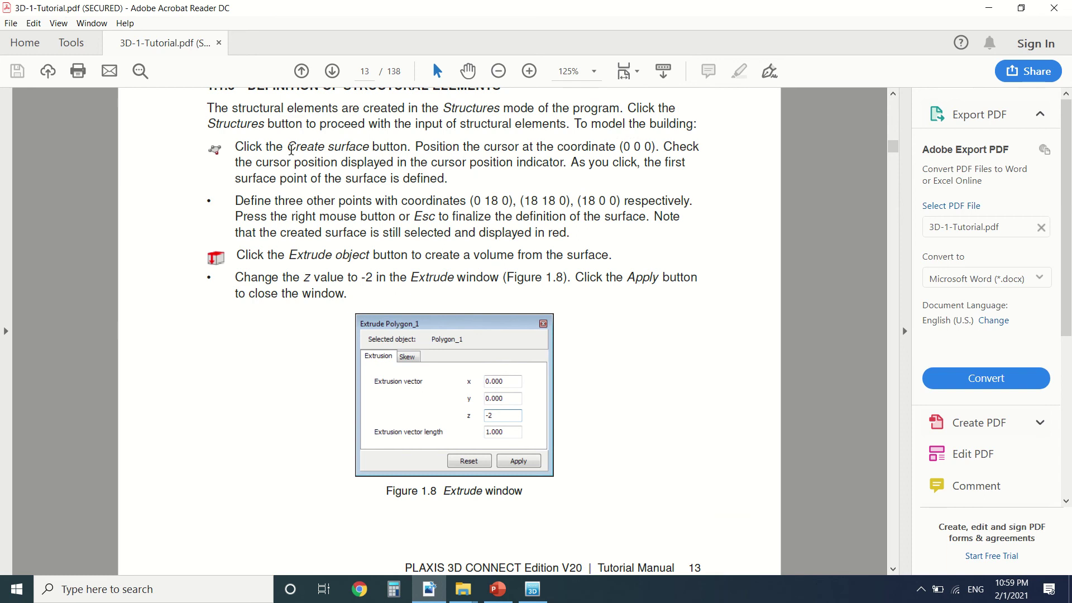
scroll(290, 150, up, 2)
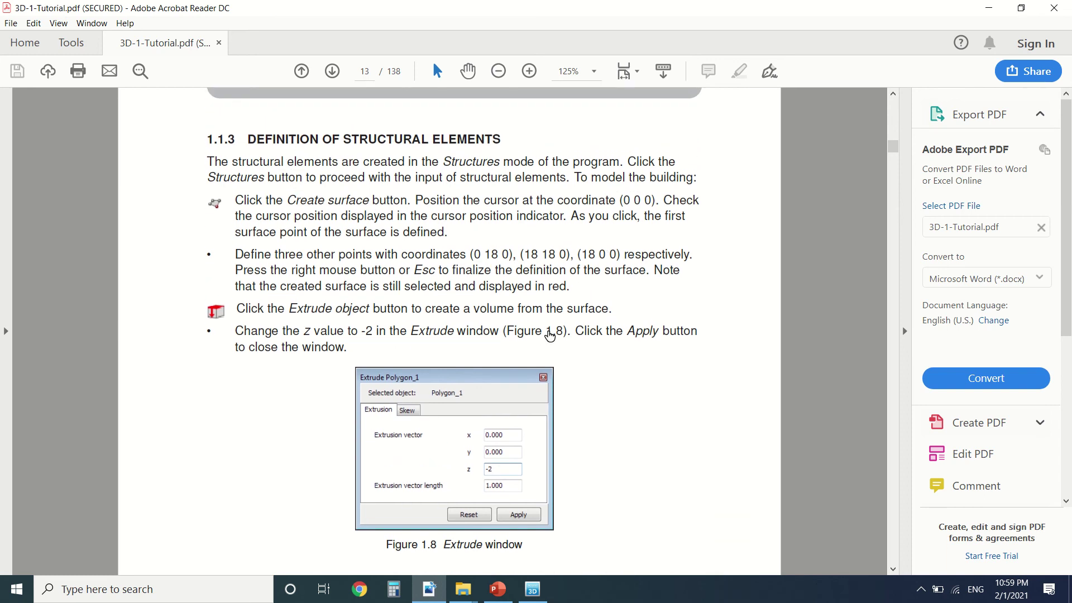
click(532, 590)
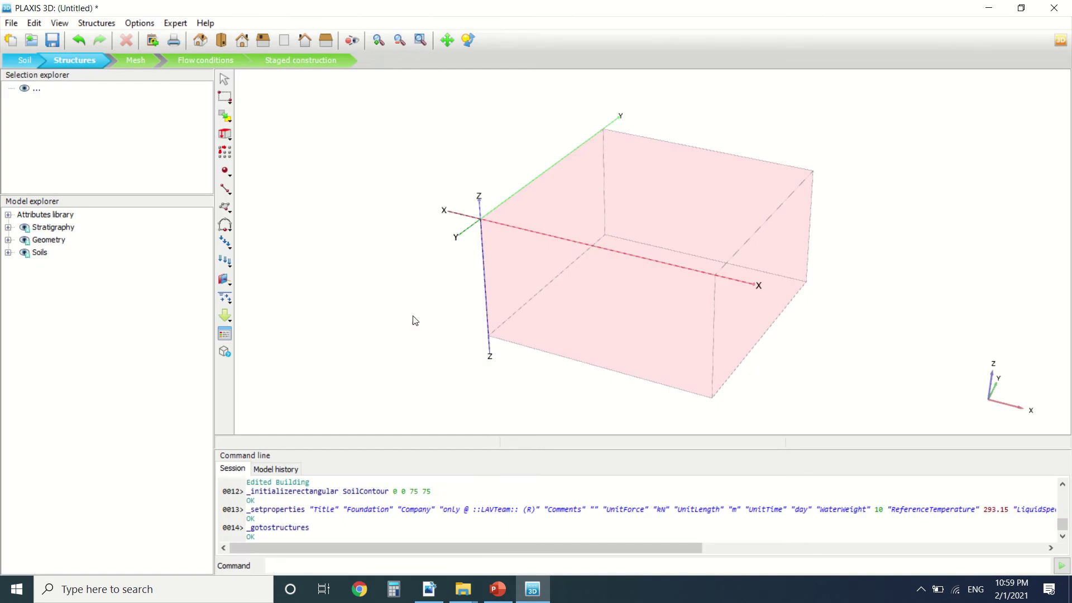
Draw a four-point surface Polygon_1 in the model view.
click(229, 209)
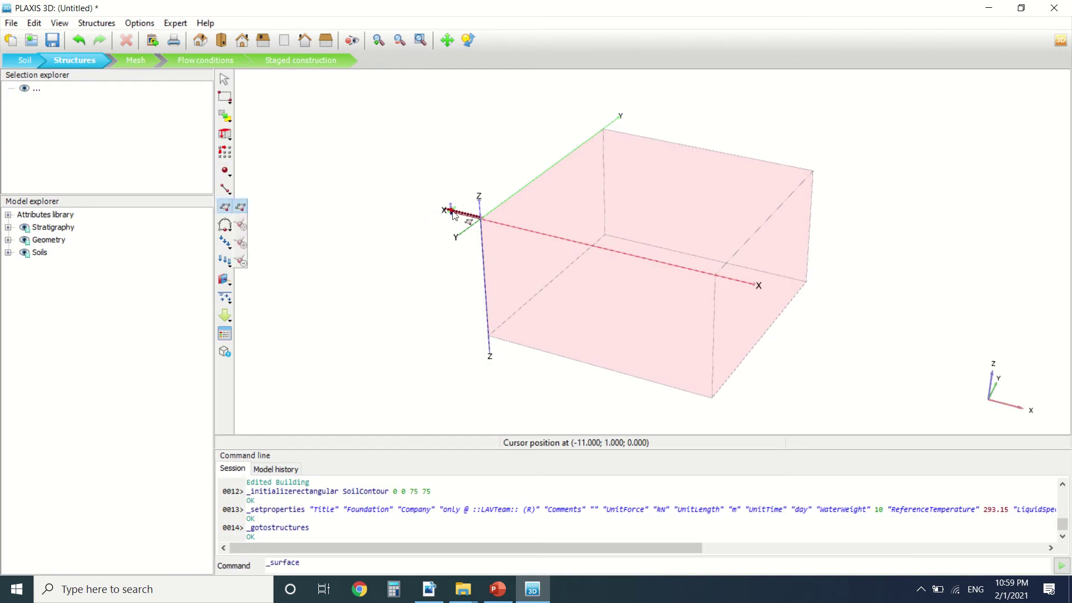
click(442, 172)
click(450, 161)
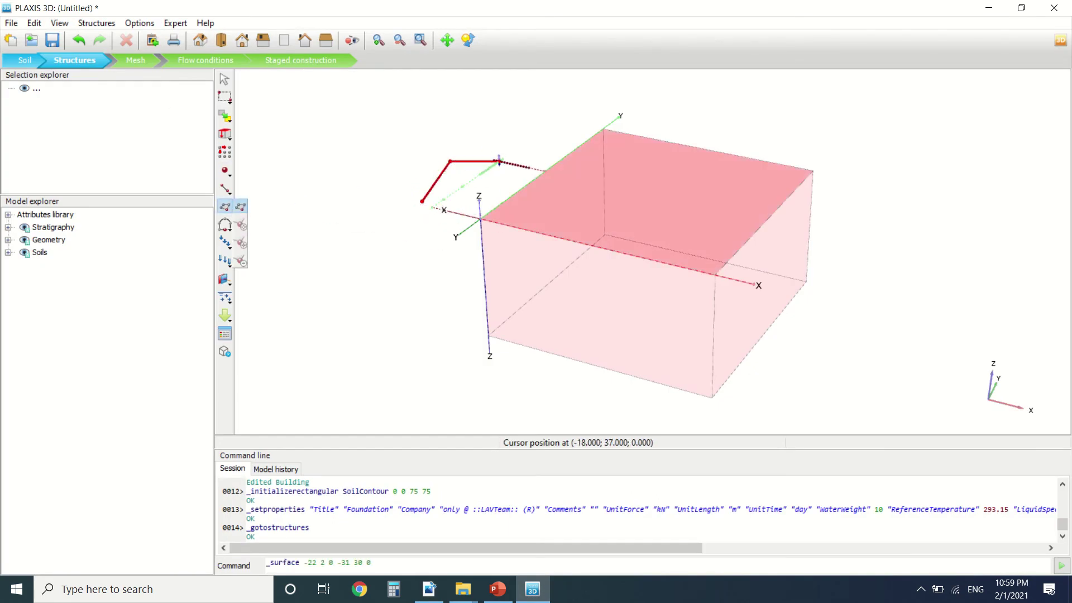
click(500, 161)
click(485, 202)
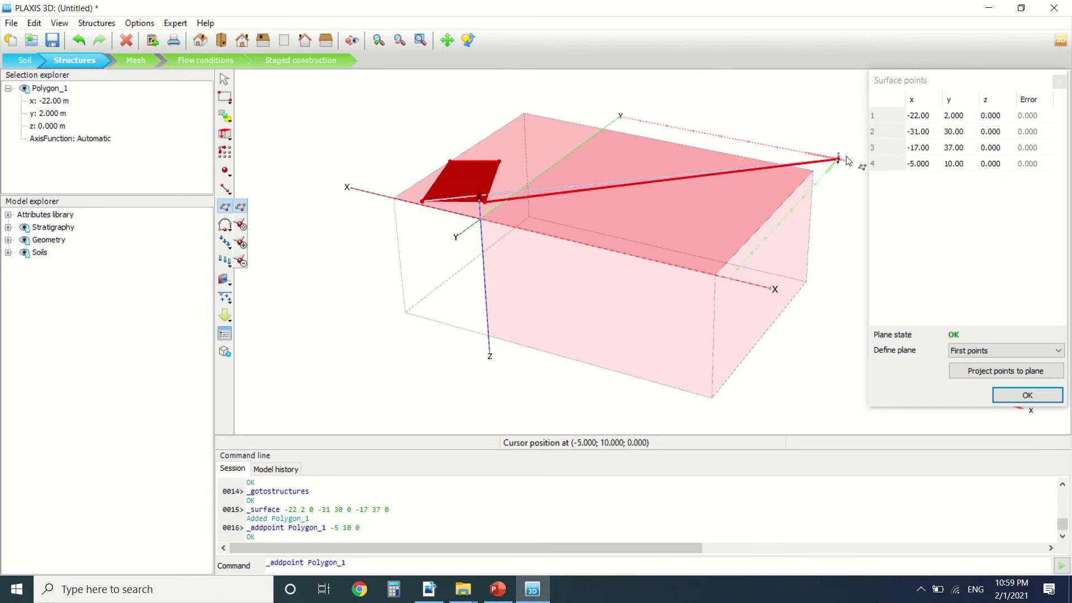
Set the first surface point's x and y to 0 so it sits at the origin.
double_click(926, 114)
text(0)
key(Tab)
text(0)
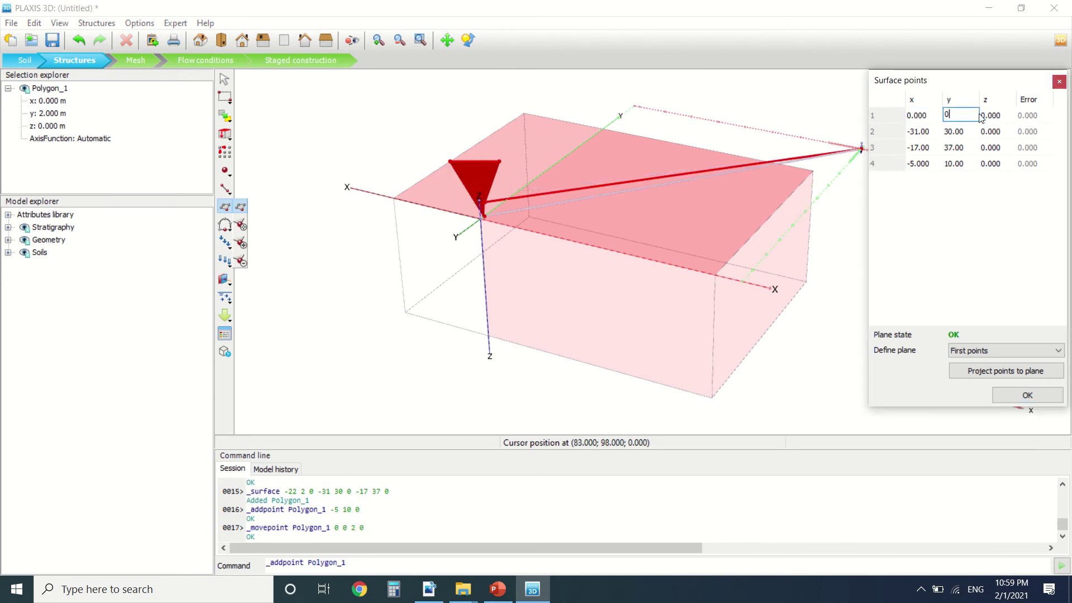
key(Tab)
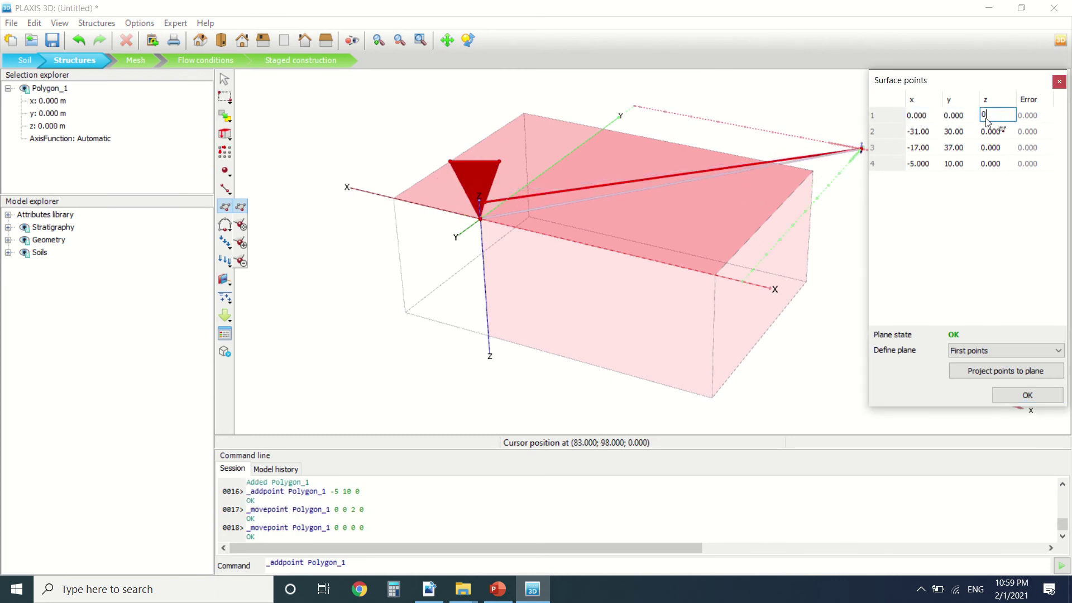
click(444, 586)
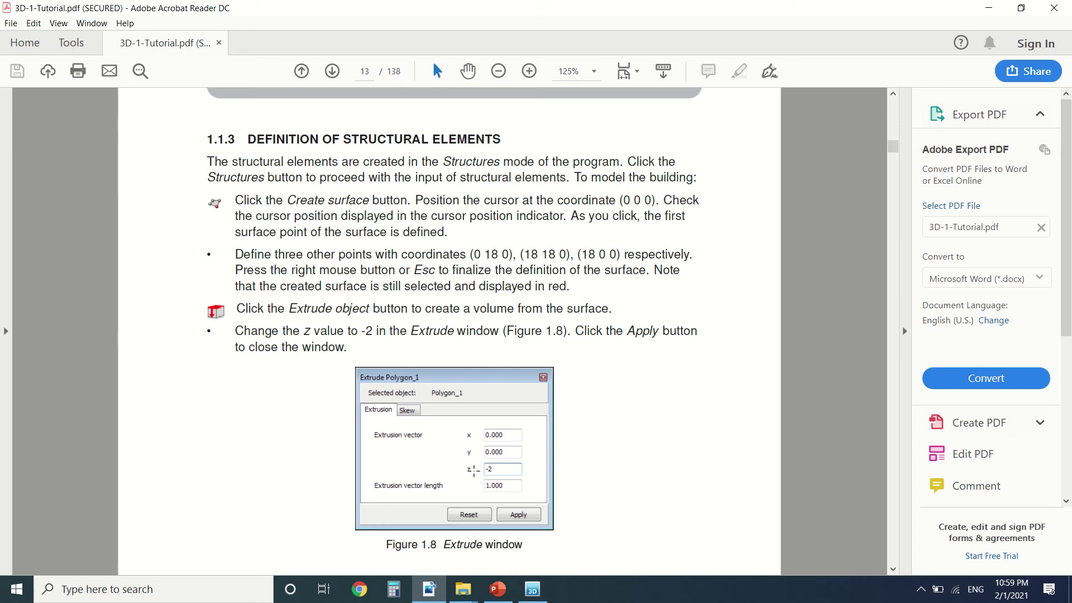
Set Polygon_1's second point to (0, 18) and third point to (18, 18).
click(533, 590)
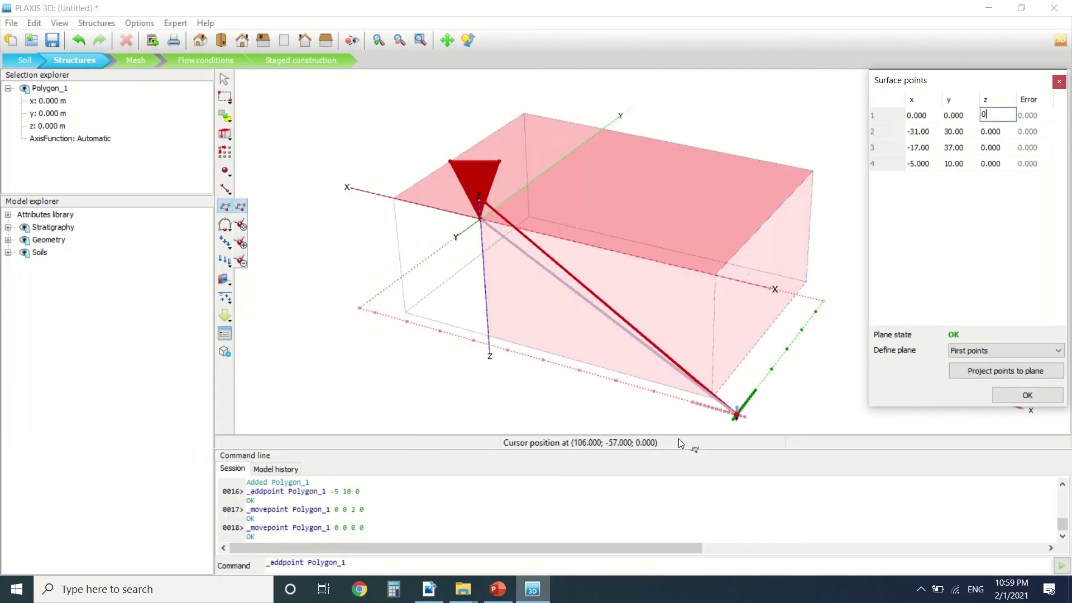
click(925, 131)
text(0)
click(958, 132)
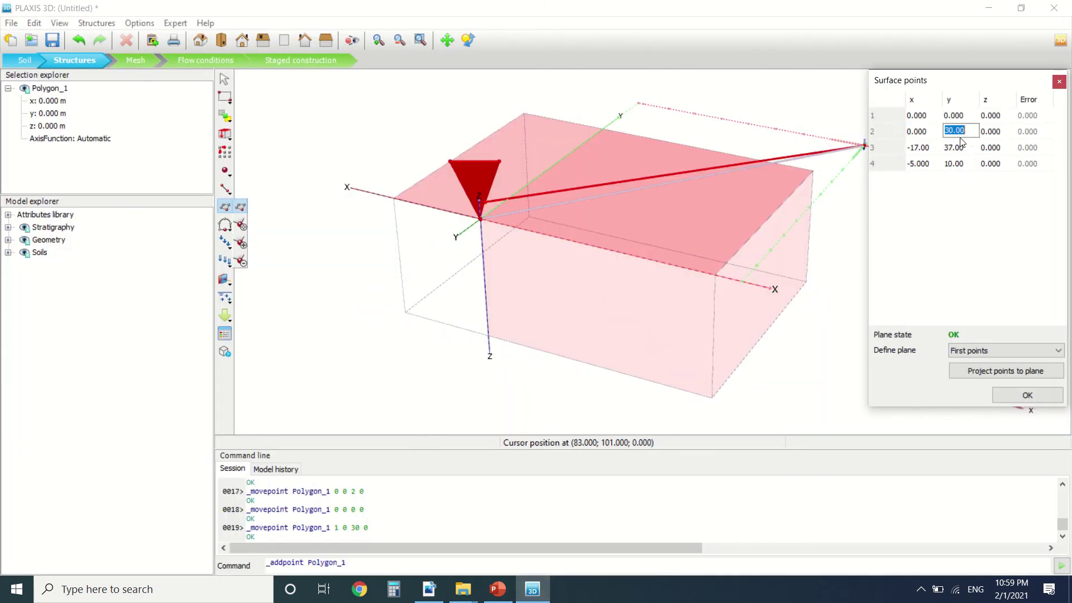
text(1)
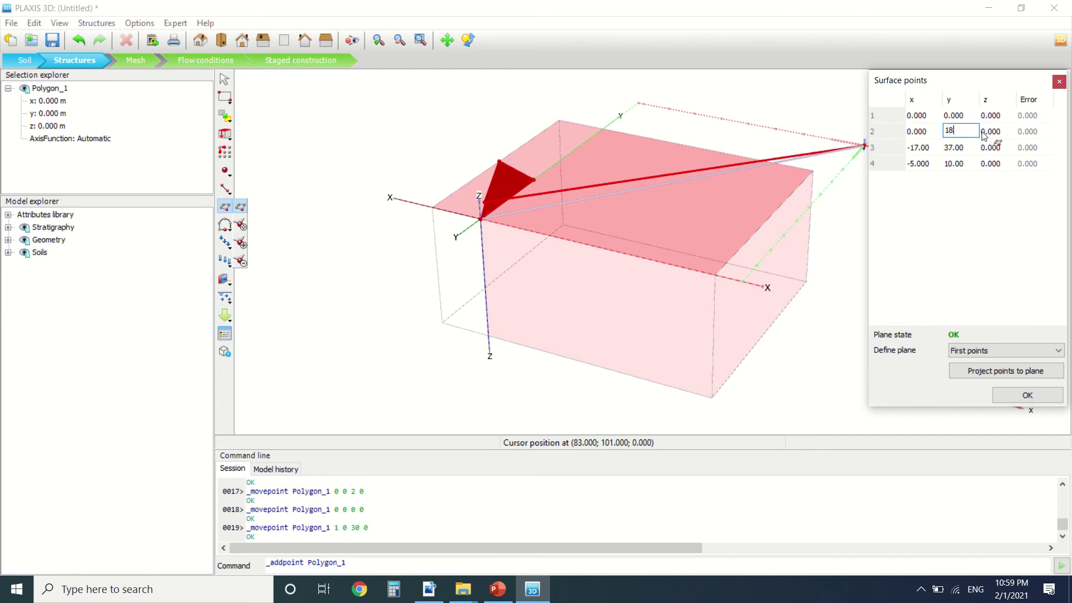
text(8)
key(Return)
click(924, 147)
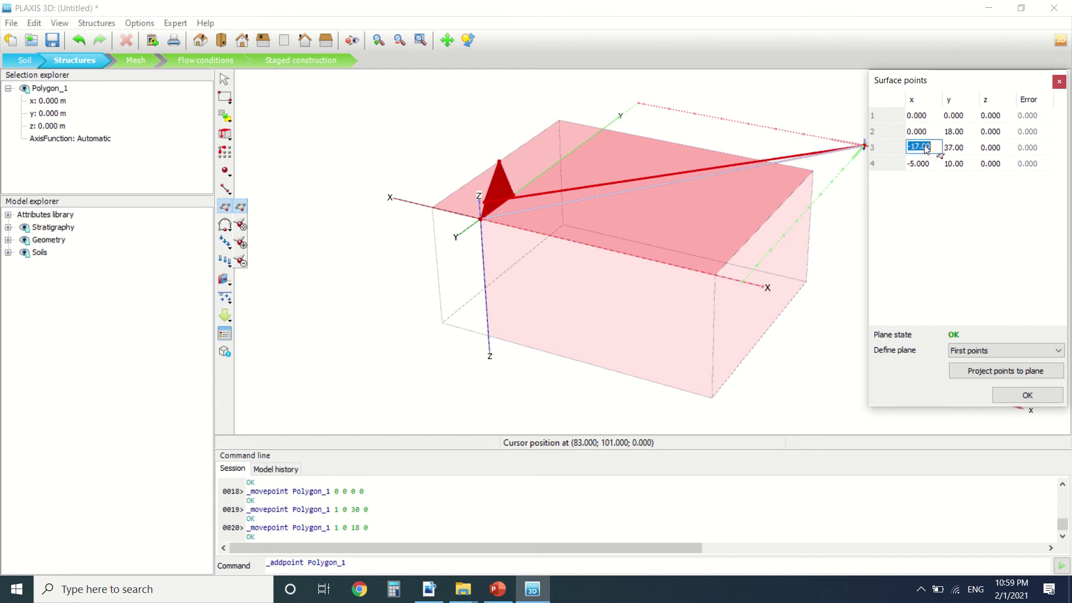
text(18)
click(967, 148)
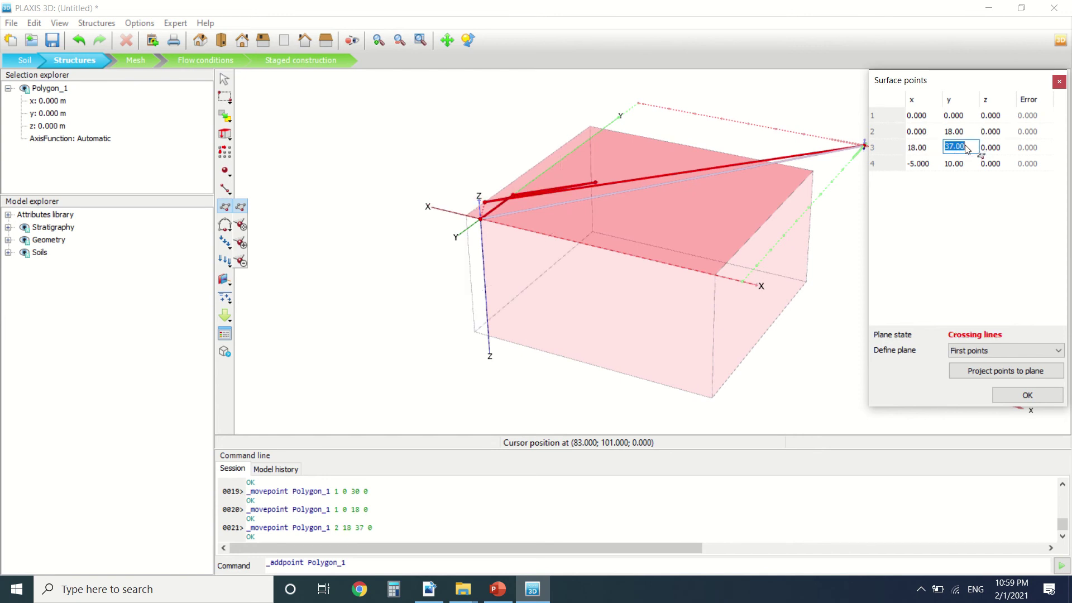
text(18)
click(983, 147)
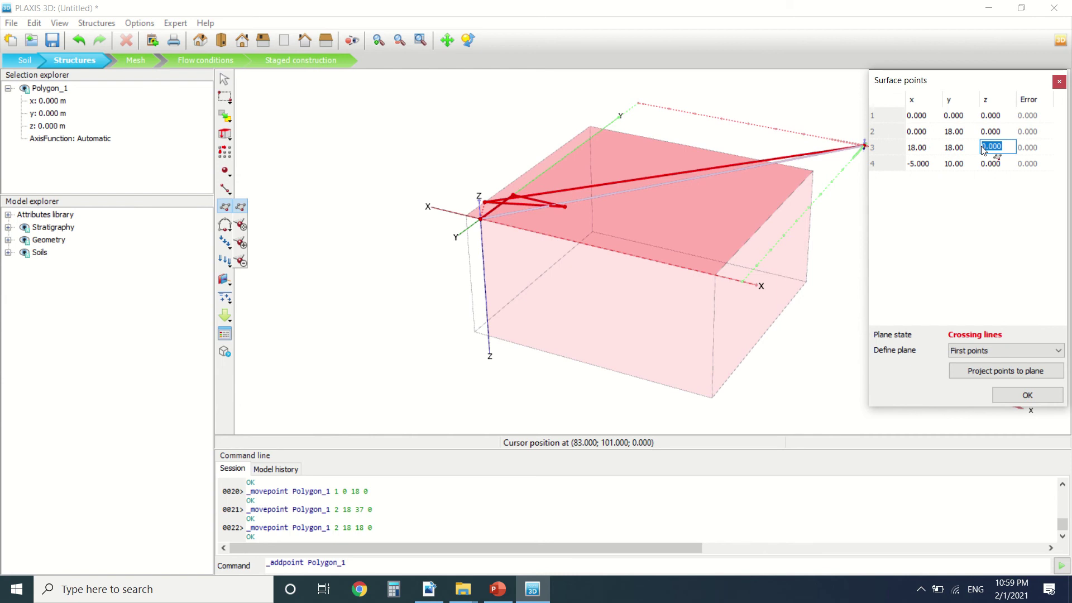
Set the fourth point to (18, 0, 0) and confirm the 18 × 18 m square.
click(928, 164)
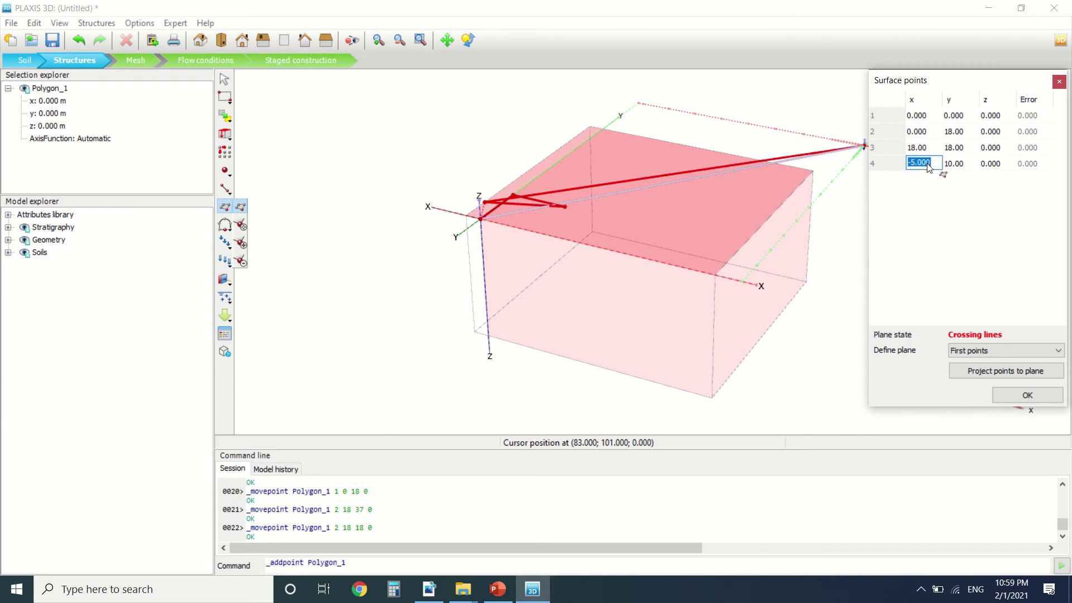
text(18)
click(961, 164)
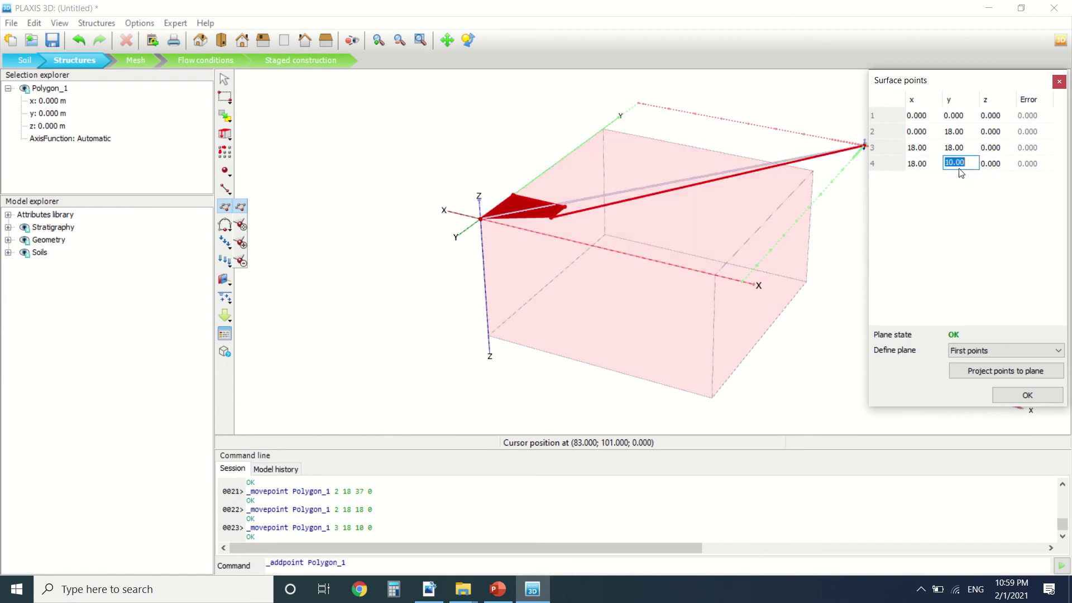
text(0)
click(986, 167)
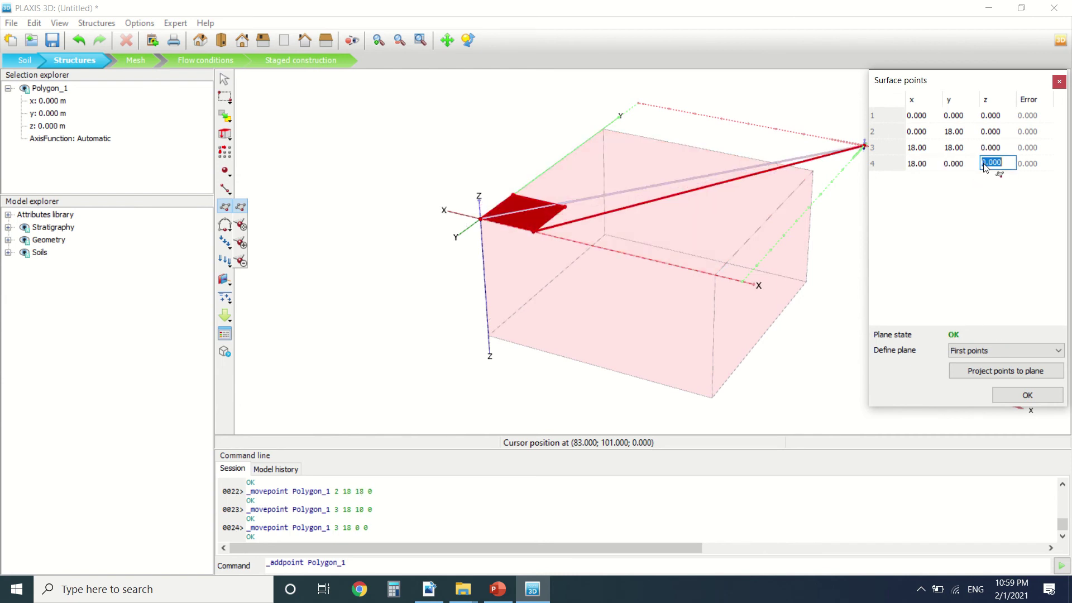
text(0)
click(979, 199)
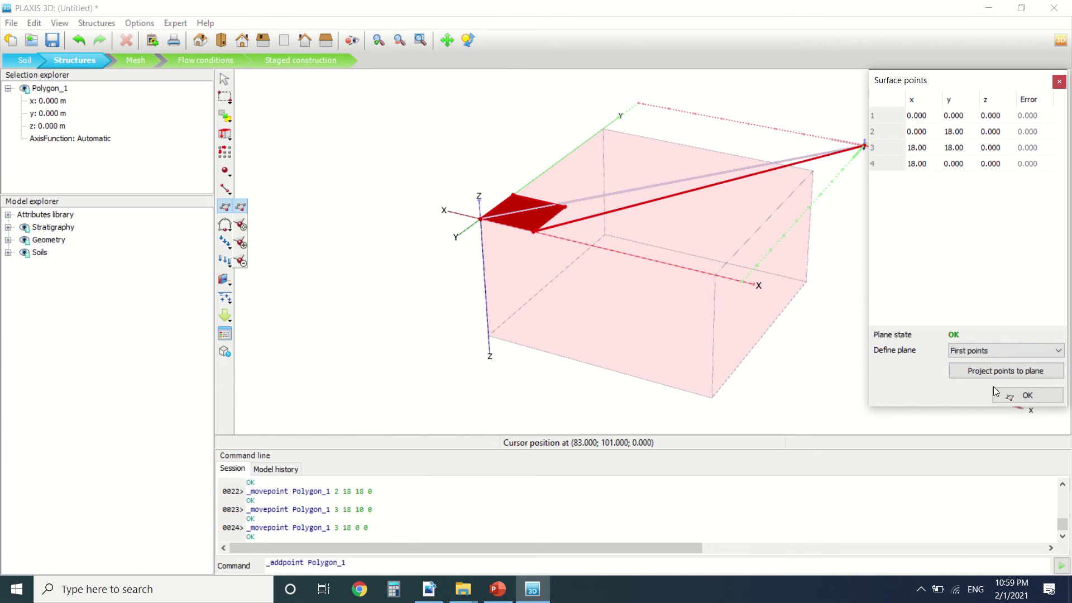
click(1028, 395)
scroll(551, 177, up, 5)
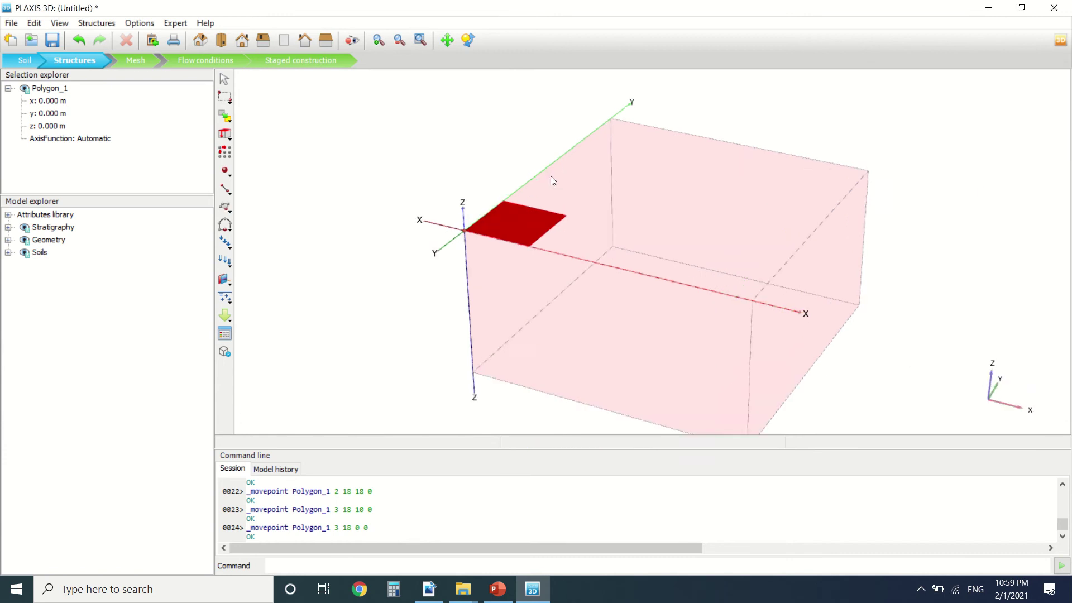
scroll(511, 193, down, 3)
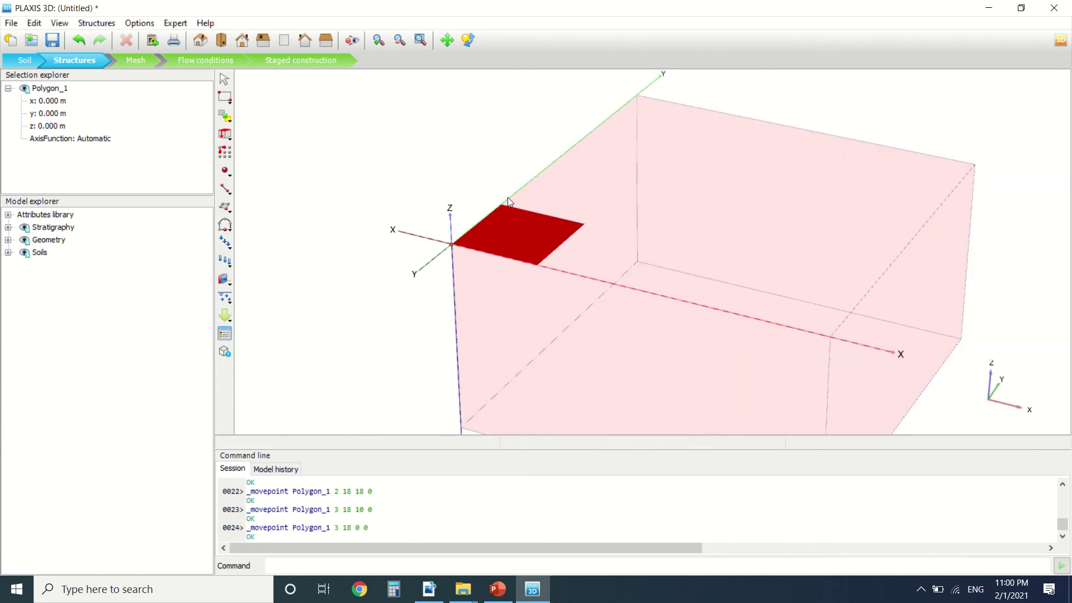
click(426, 596)
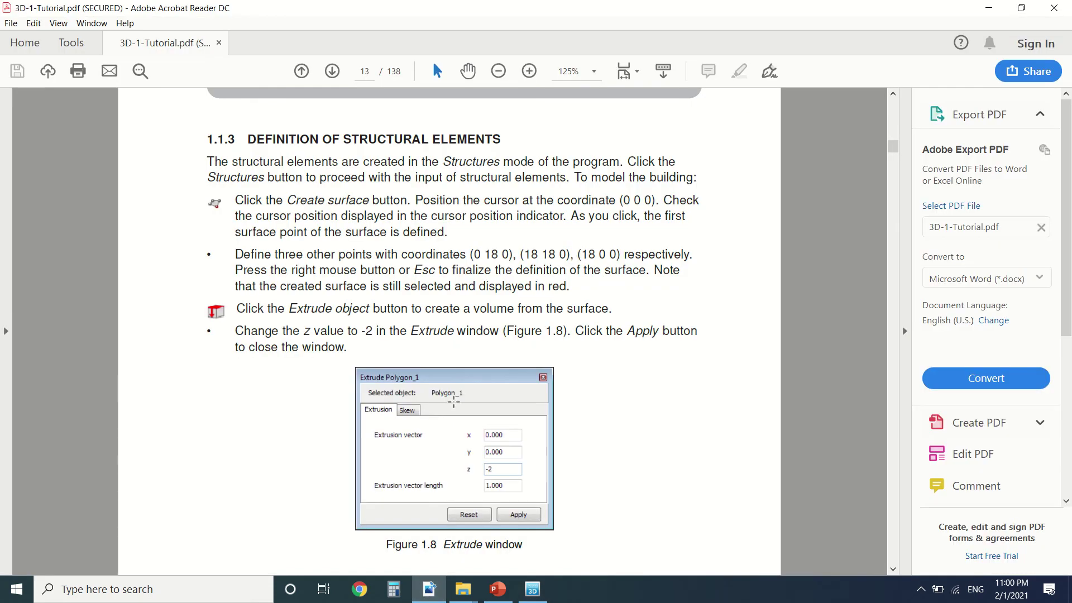
scroll(354, 279, down, 2)
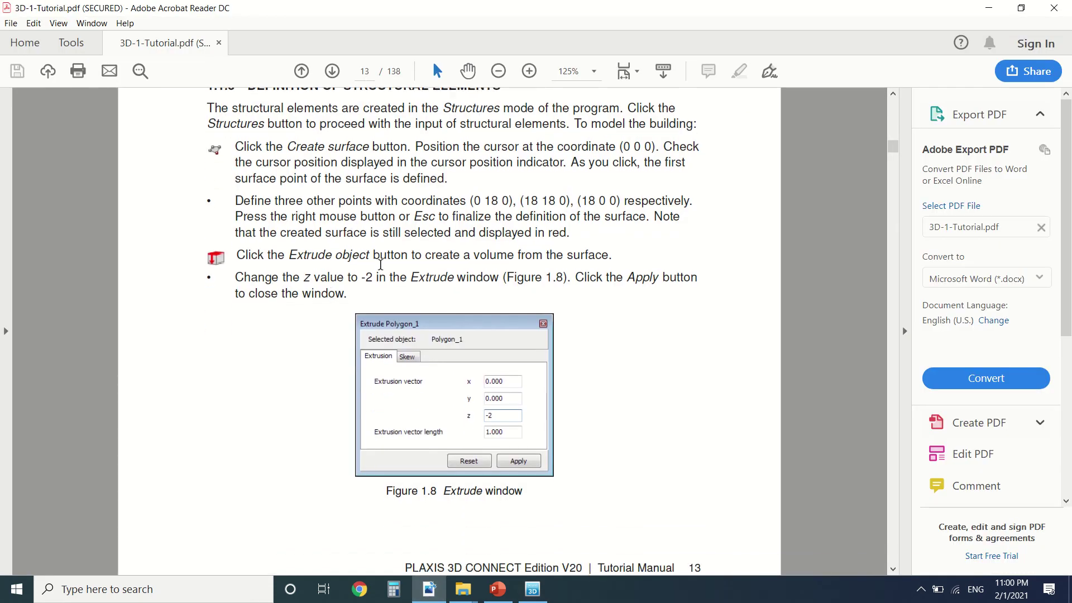
scroll(413, 311, down, 2)
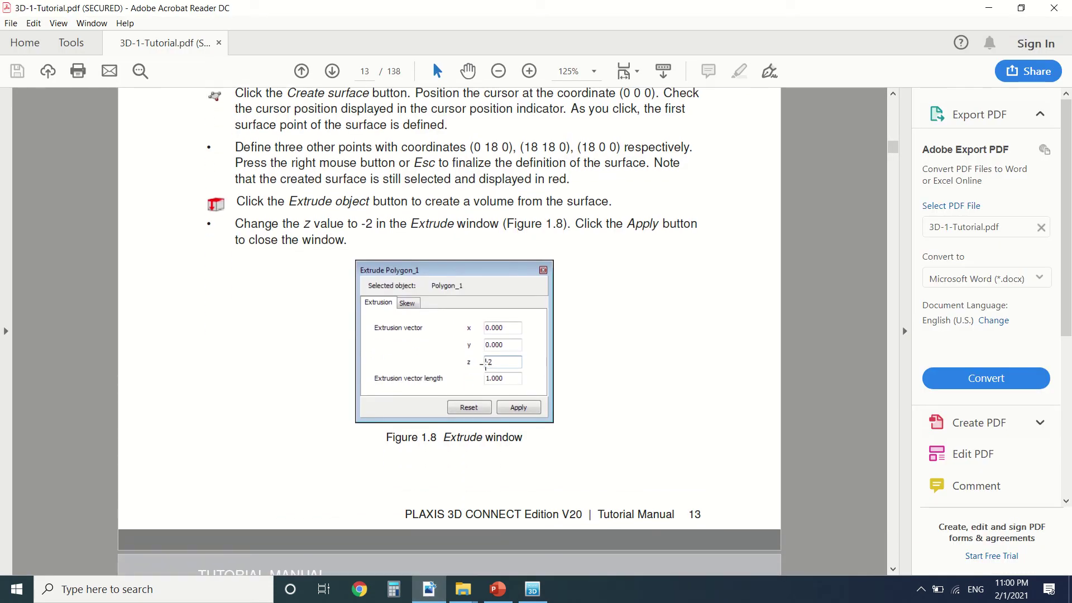
scroll(483, 335, down, 12)
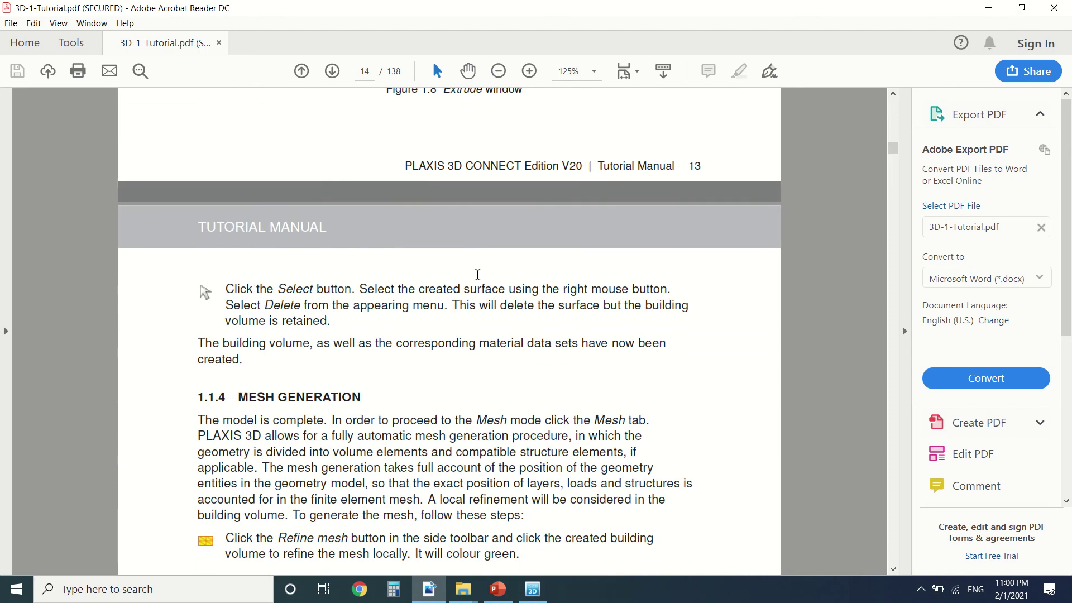
scroll(478, 275, down, 4)
click(533, 589)
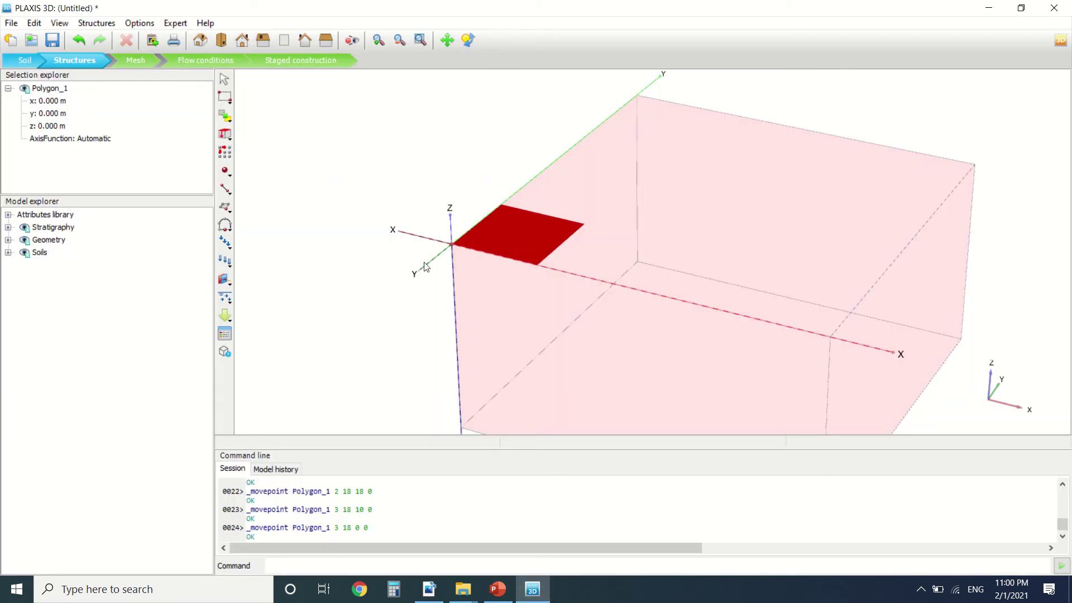
Extrude the square surface 2 m downward into a volume.
click(226, 135)
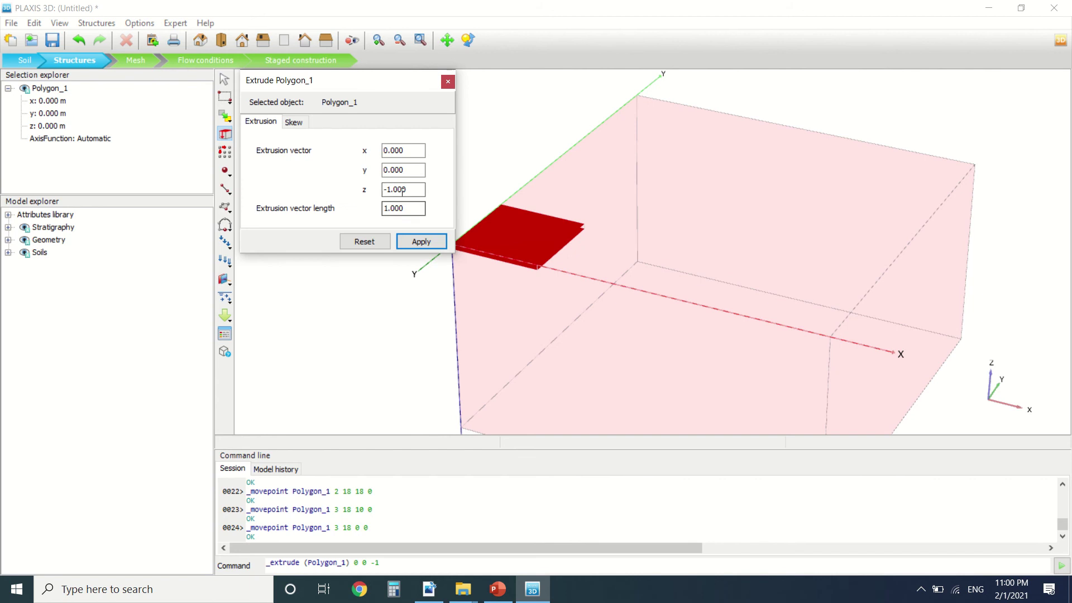
drag(402, 191, 388, 190)
text(2)
click(420, 245)
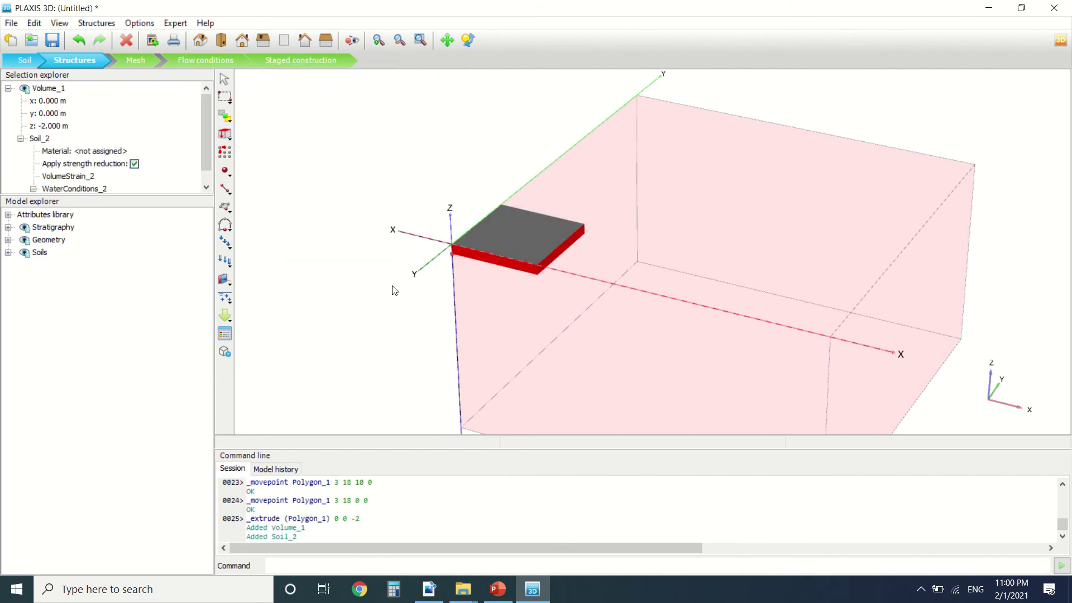
Delete the leftover Polygon_1 surface from the Geometry > Surfaces list in the model tree.
click(485, 235)
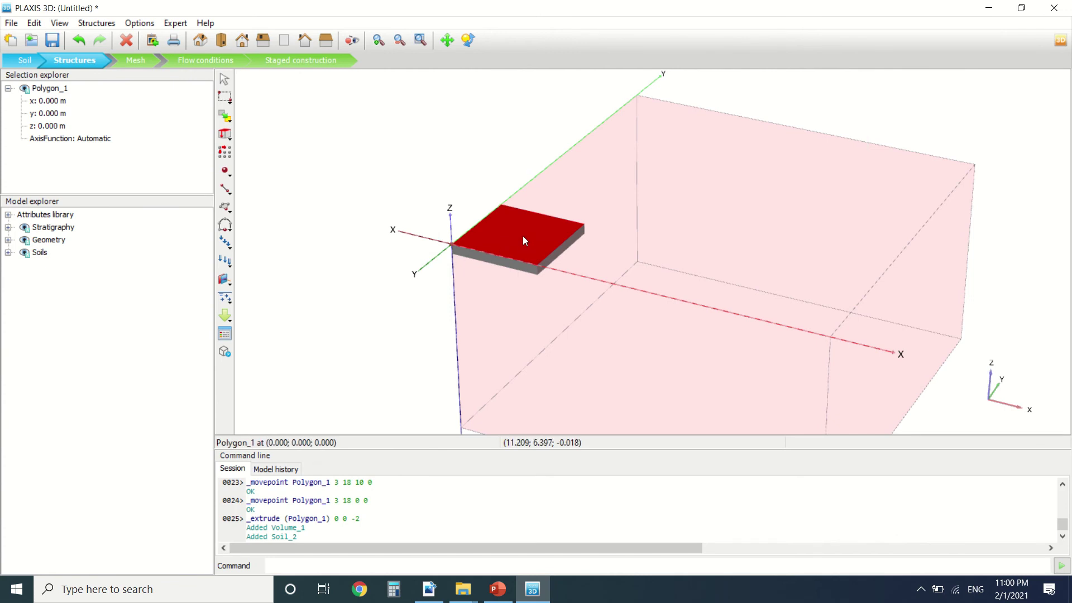
click(8, 215)
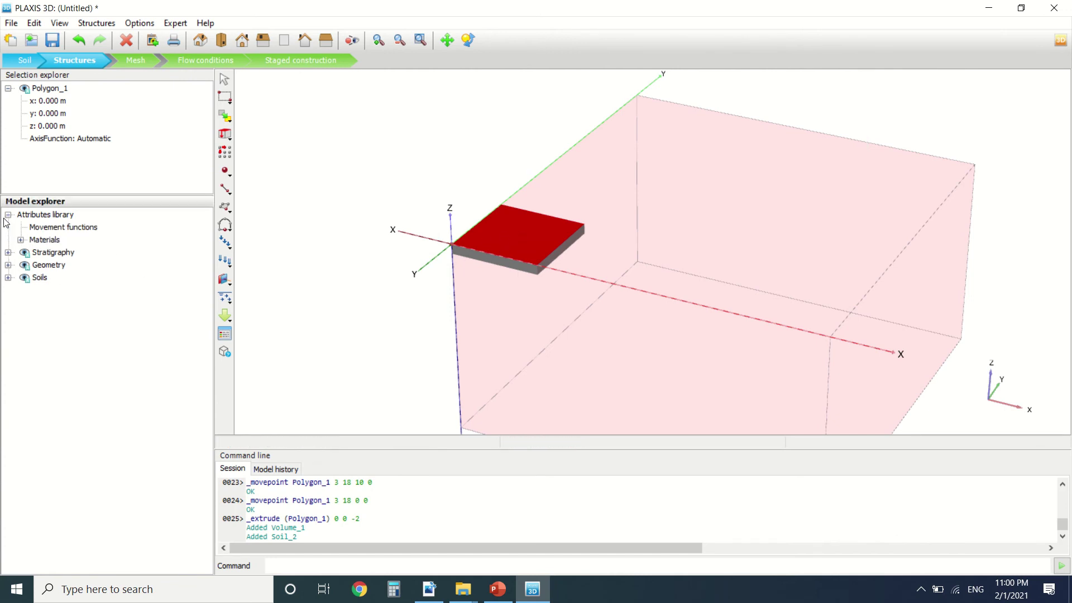
click(8, 265)
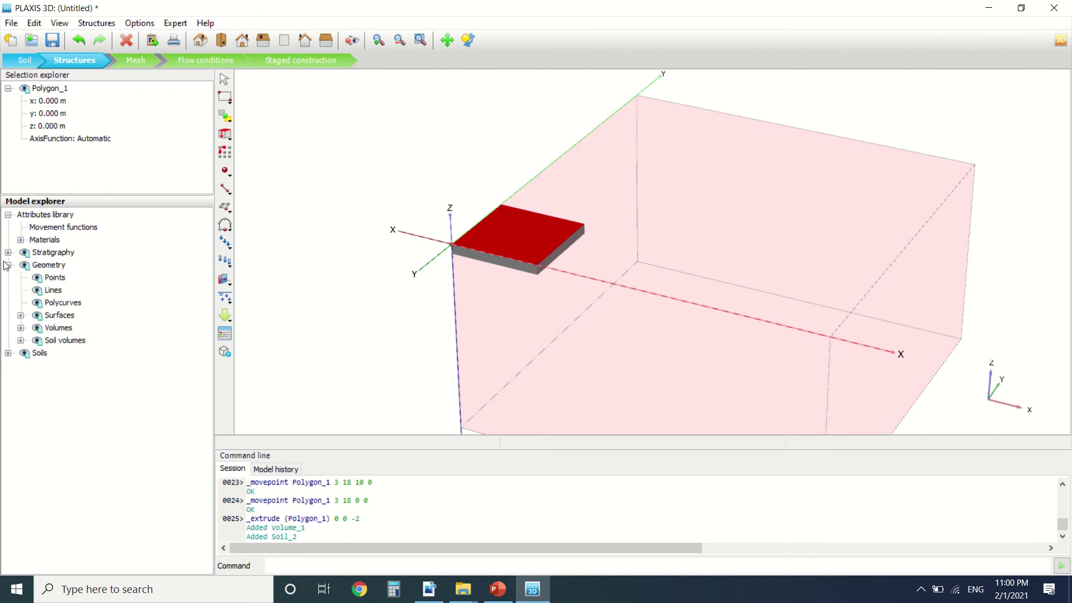
click(21, 316)
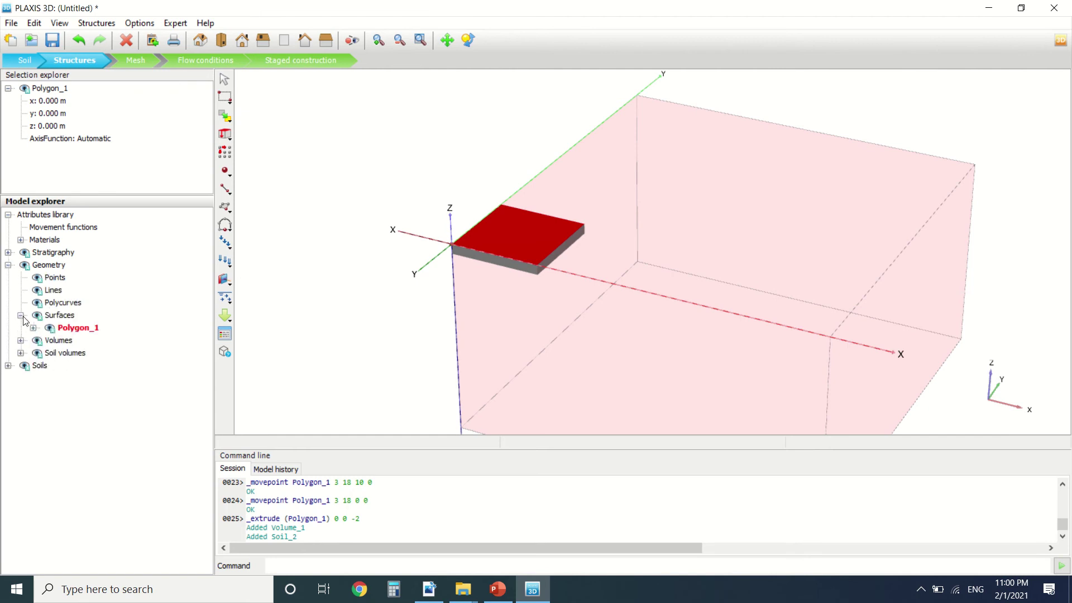
key(Delete)
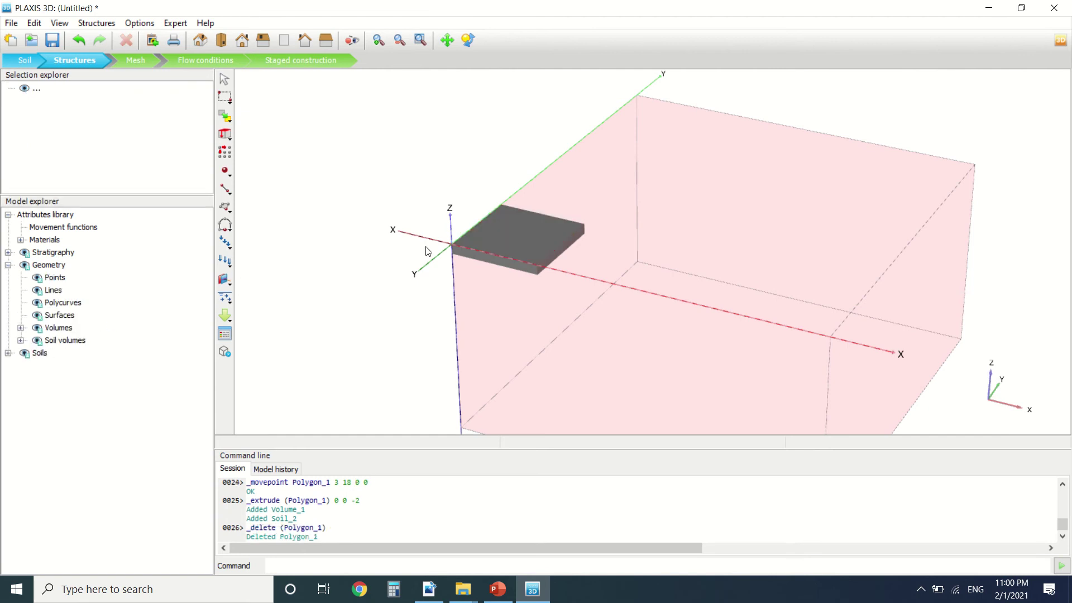
click(518, 229)
Merge equivalent geometric objects for Volume_1.
right_click(515, 225)
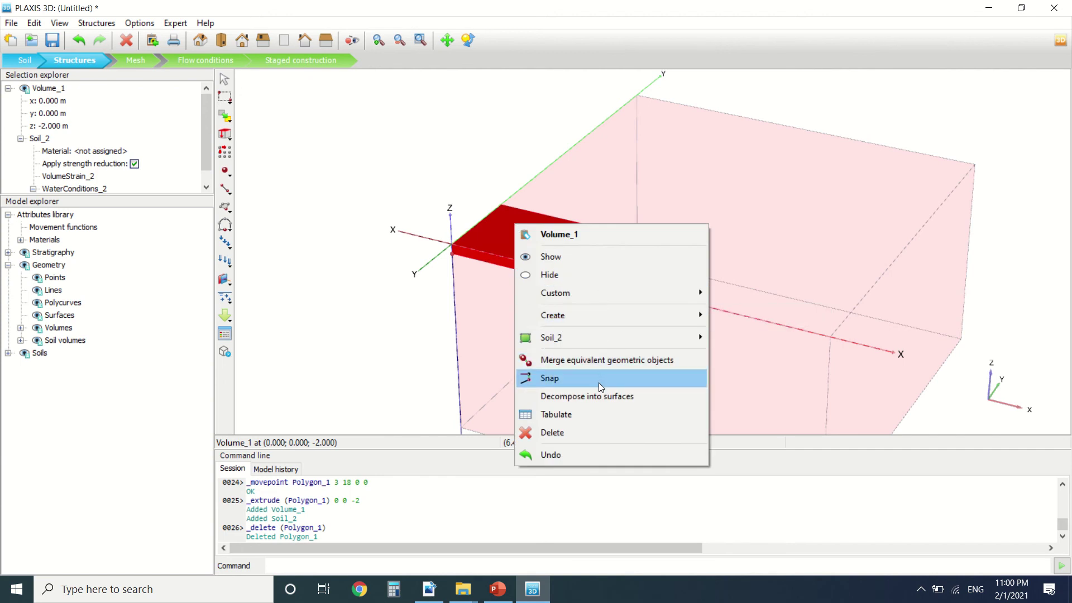
mouse_move(596, 339)
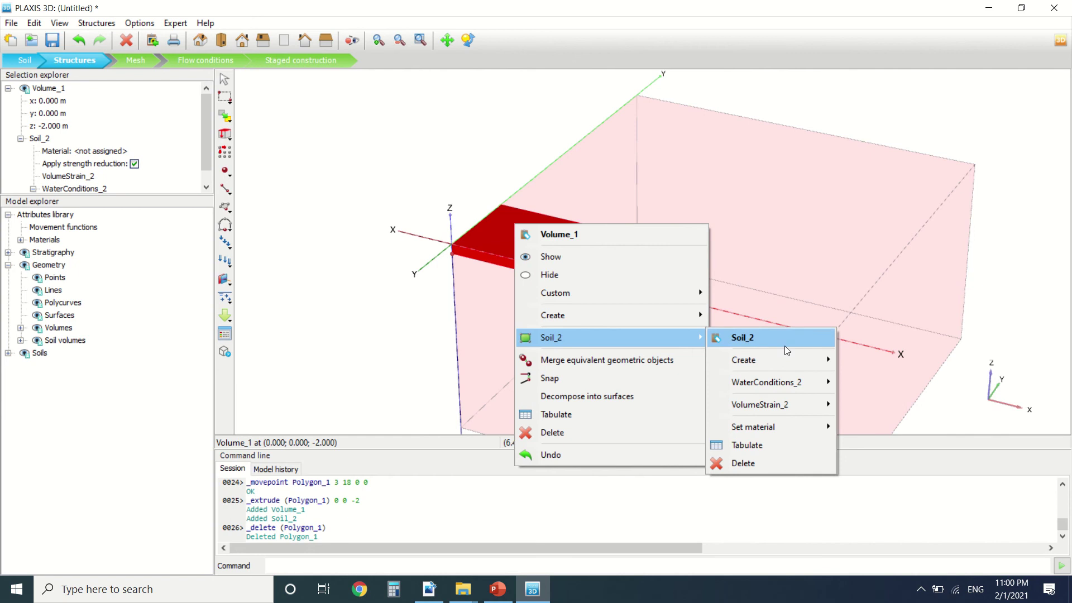
click(678, 354)
Set Volume_1's Soil_2 material to Building, then deselect to see its colour.
right_click(541, 243)
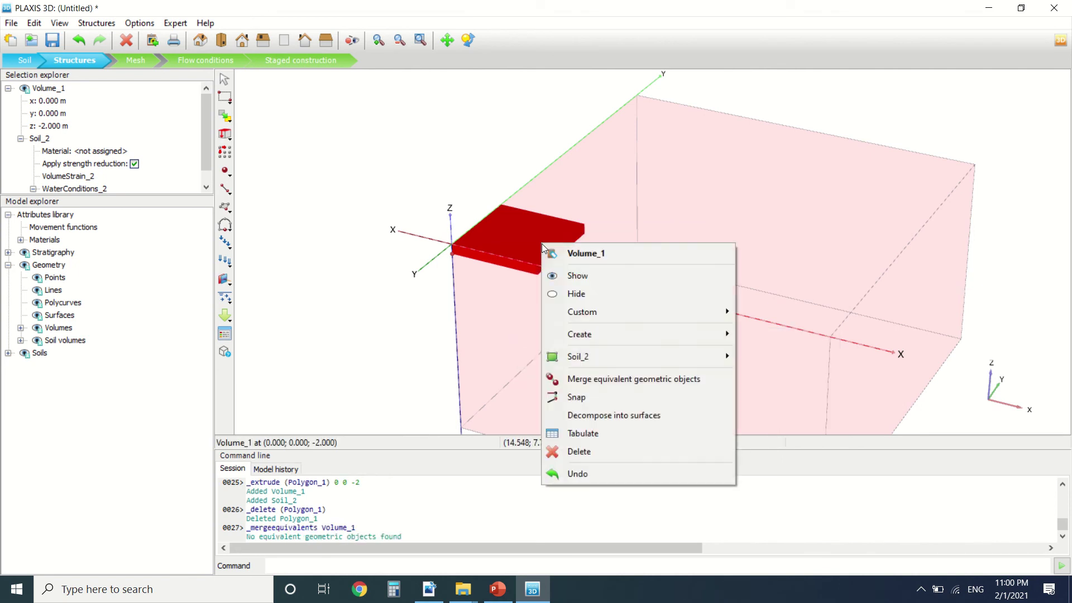
click(524, 247)
right_click(524, 247)
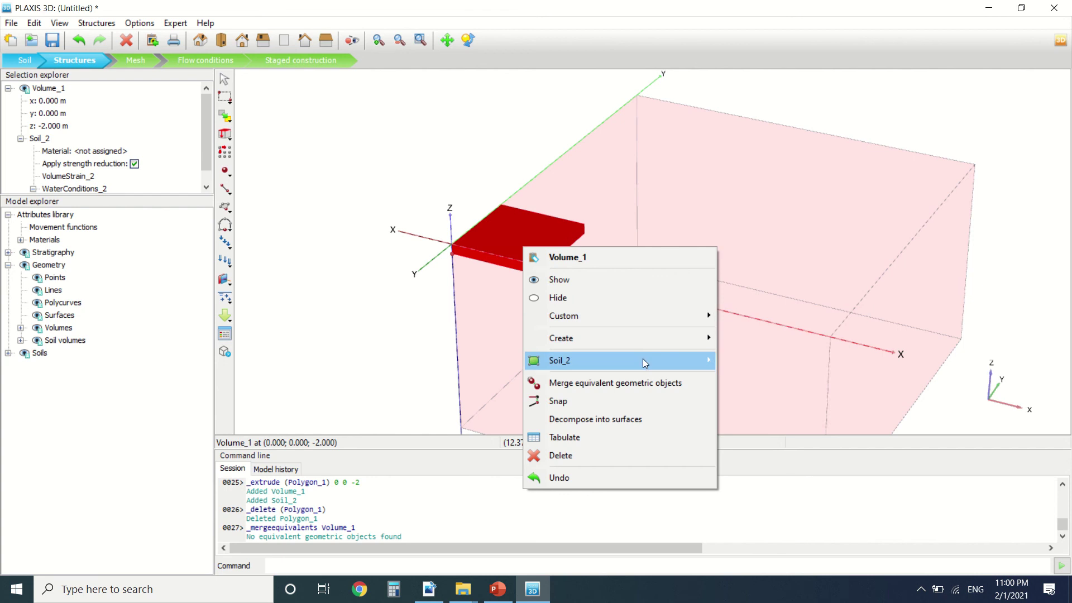
mouse_move(642, 361)
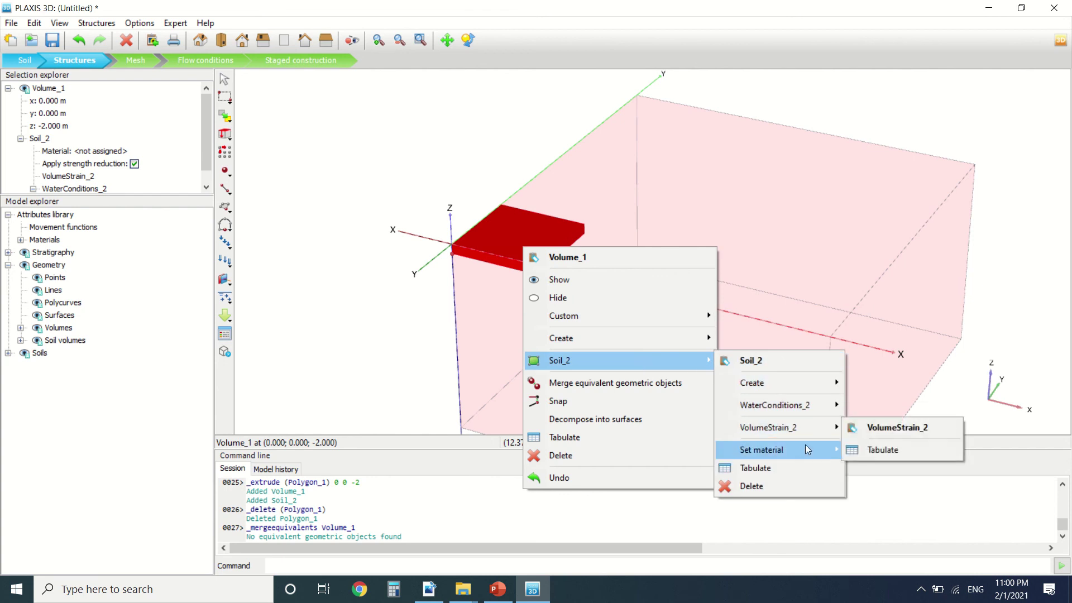
mouse_move(804, 450)
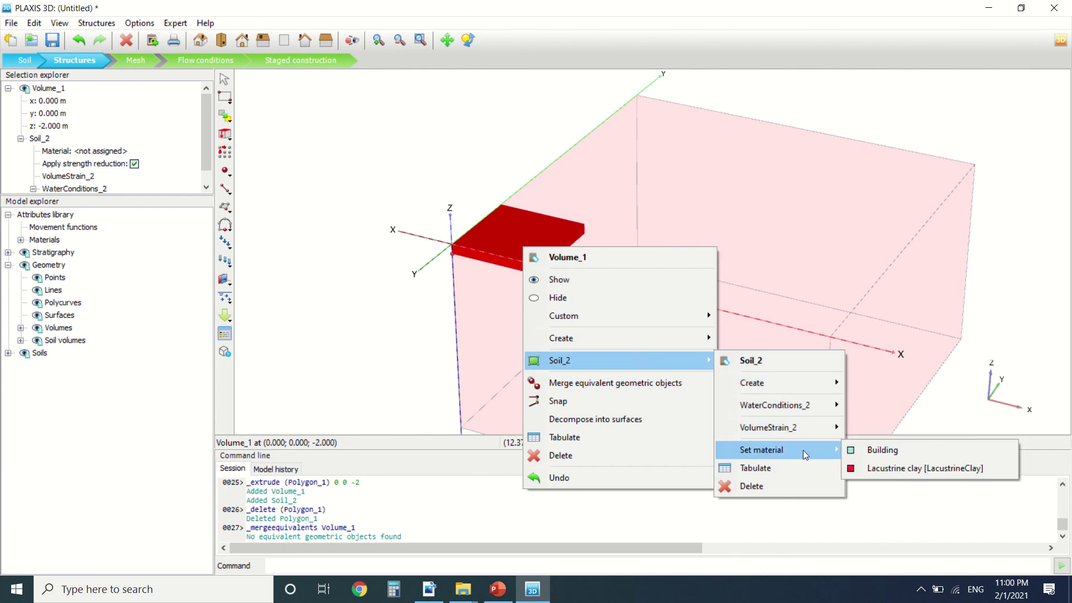
click(880, 451)
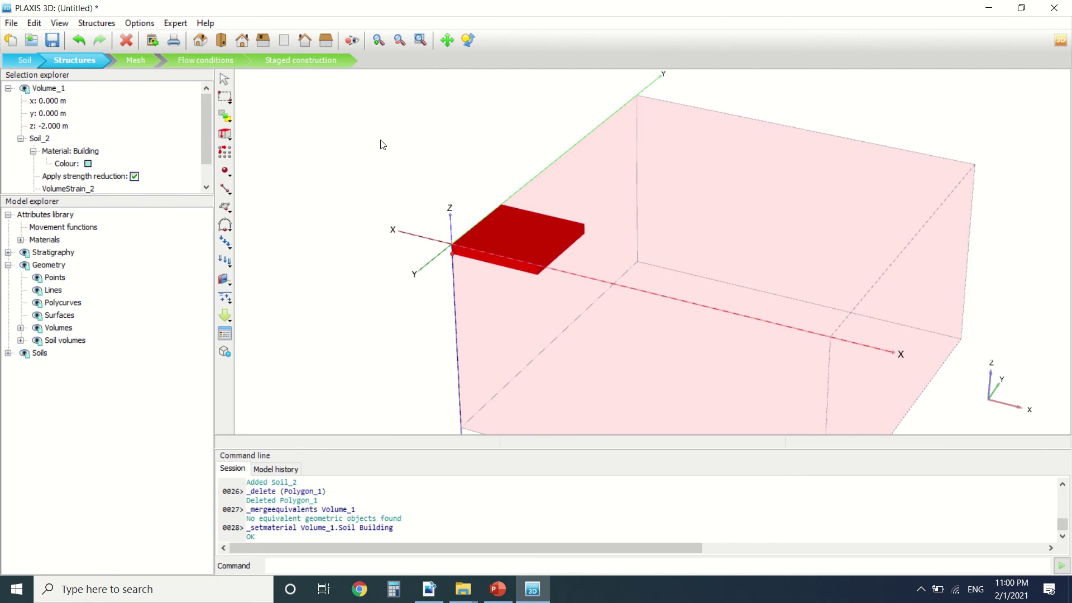
click(367, 151)
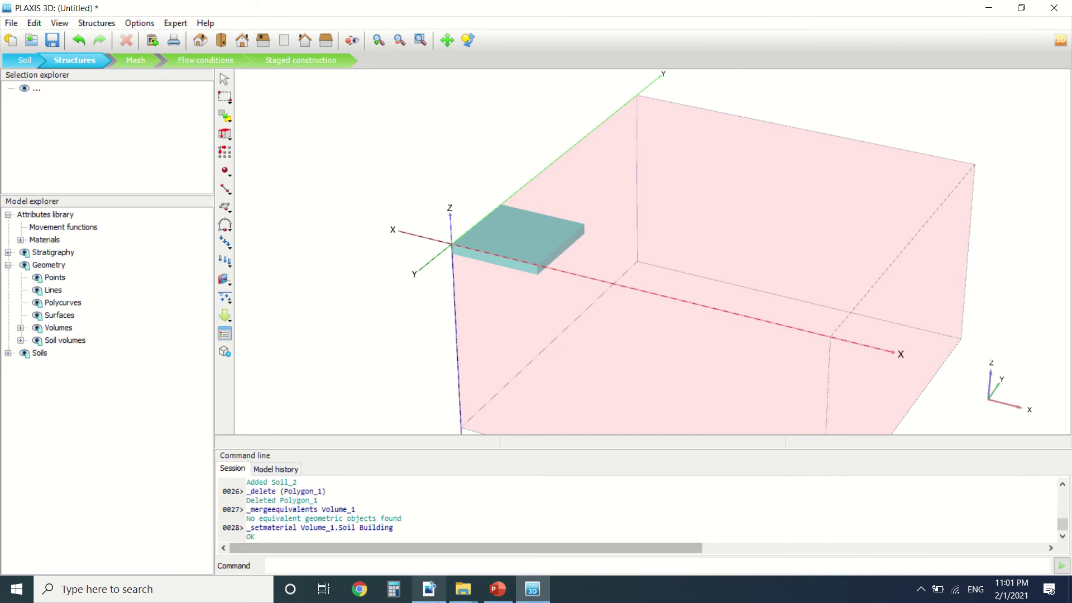
Read the tutorial PDF's section 1.1.4 Mesh Generation, then put the PLAXIS 3D model into Mesh mode.
click(429, 589)
scroll(384, 364, down, 2)
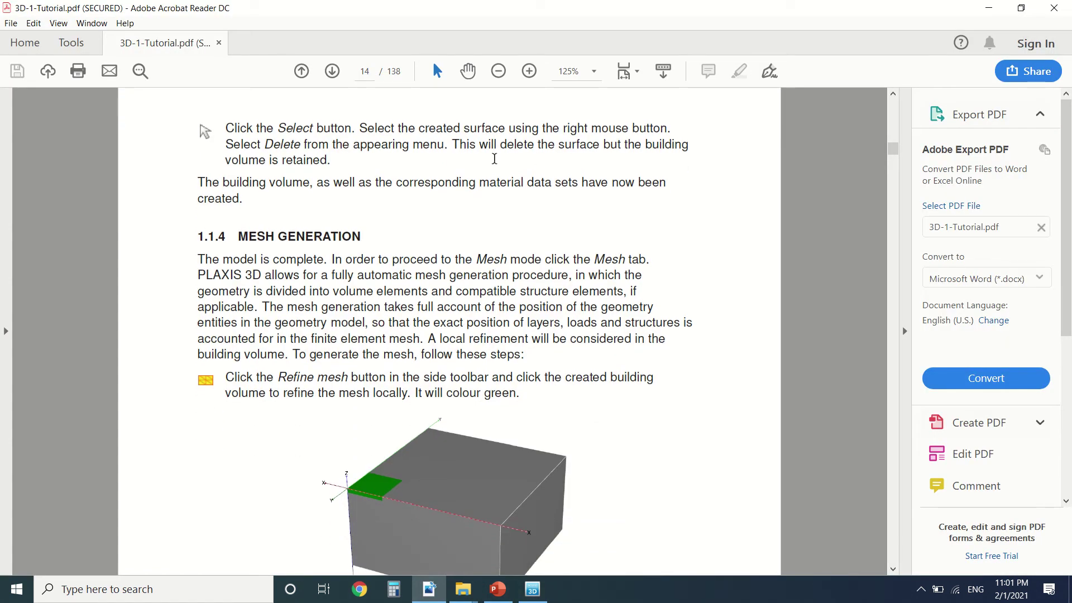
scroll(442, 144, up, 15)
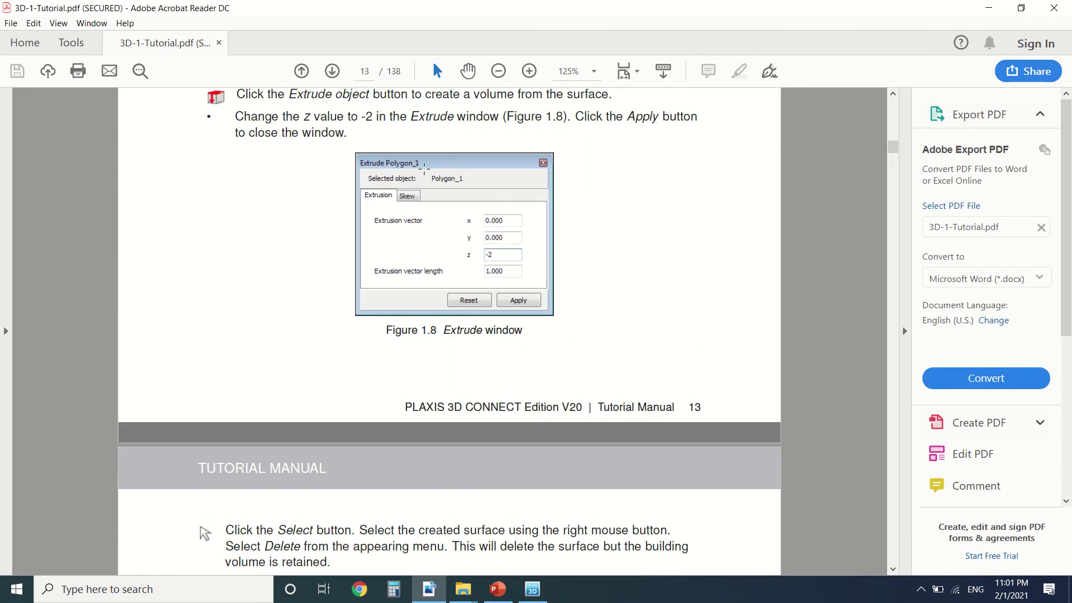
scroll(398, 167, down, 15)
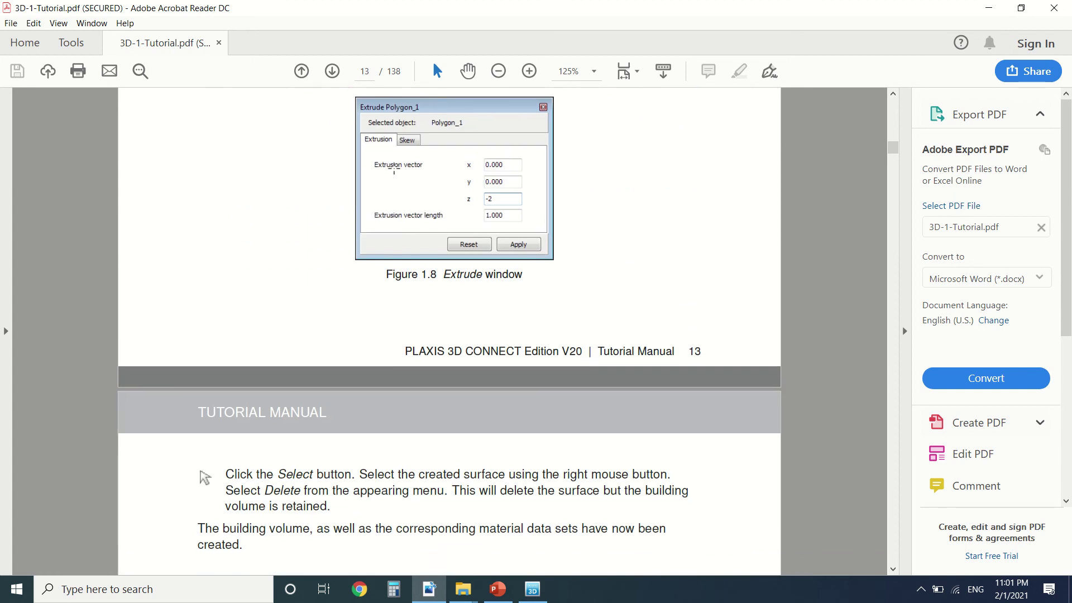
scroll(333, 204, down, 18)
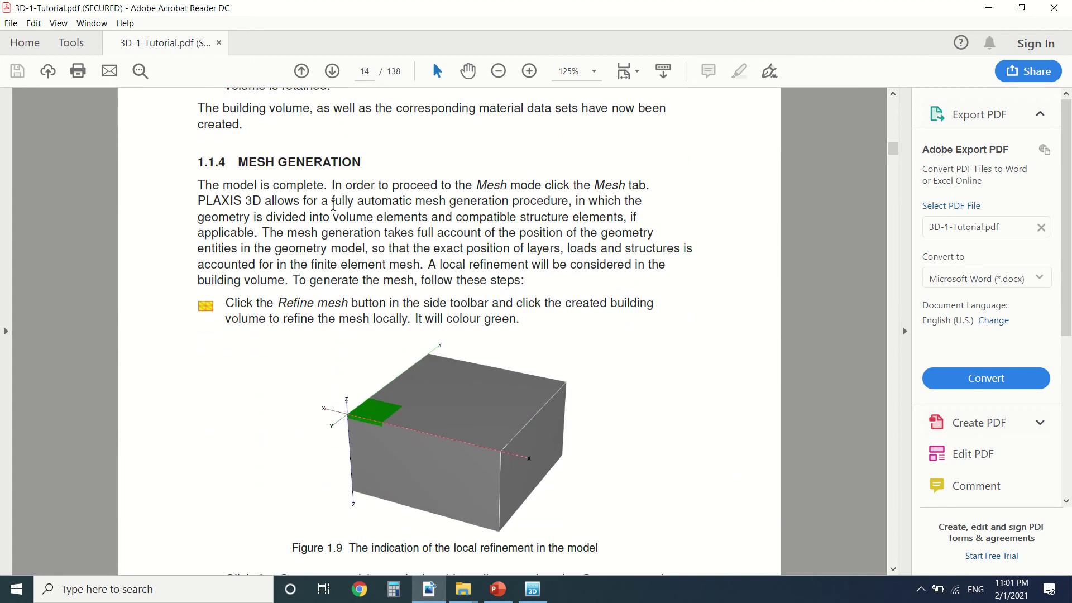
scroll(334, 205, down, 3)
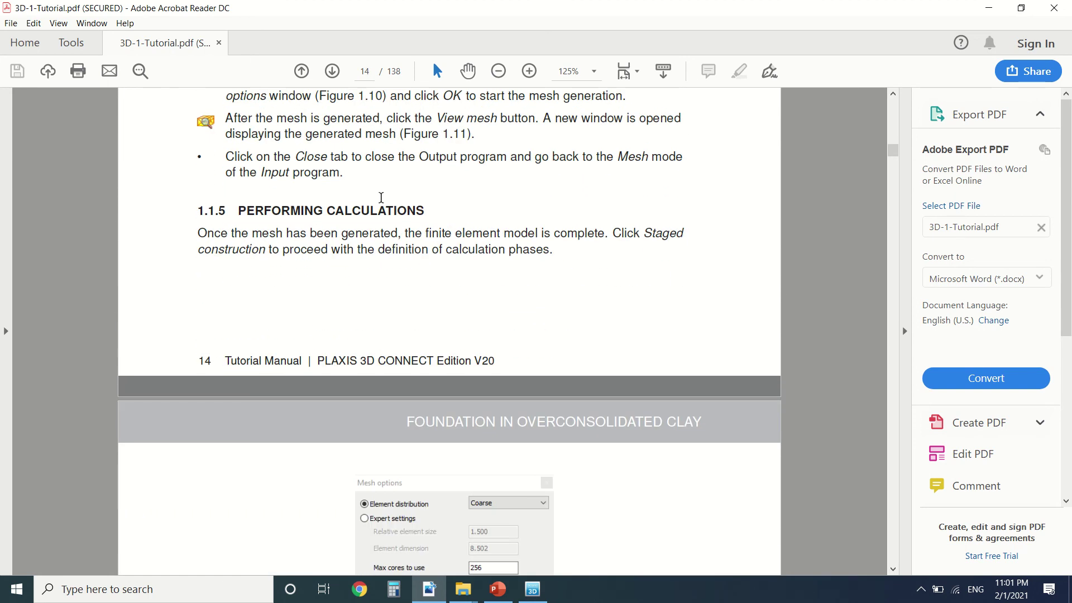
scroll(382, 198, up, 13)
click(532, 589)
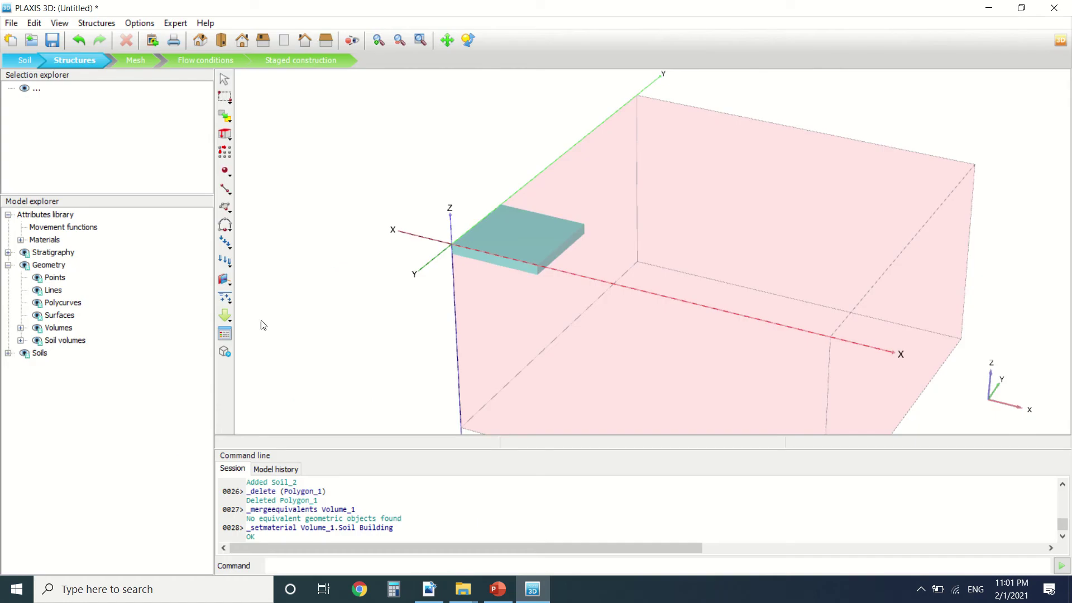
click(124, 60)
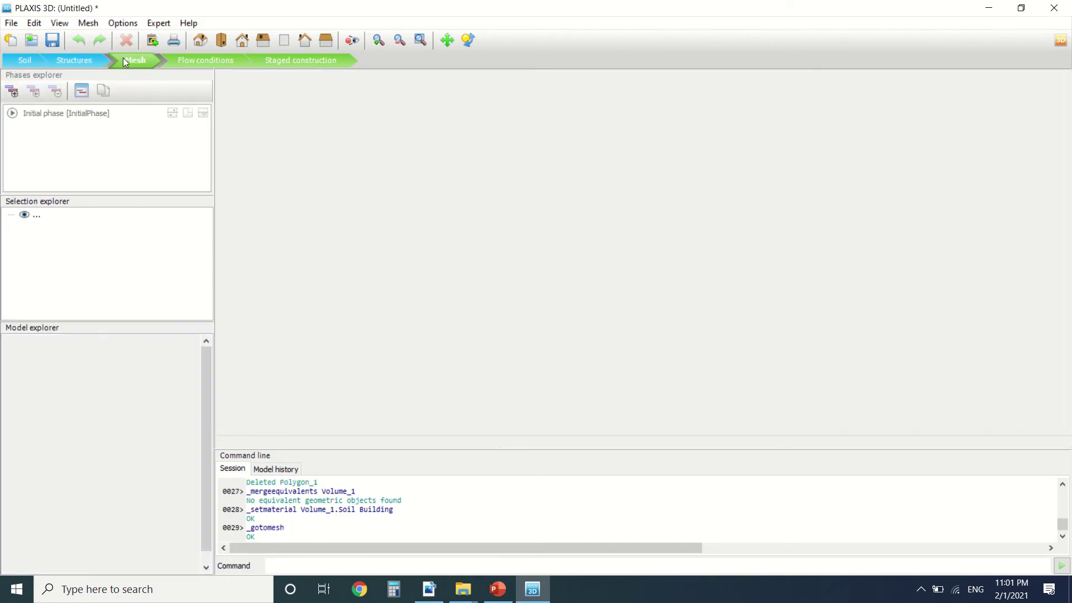
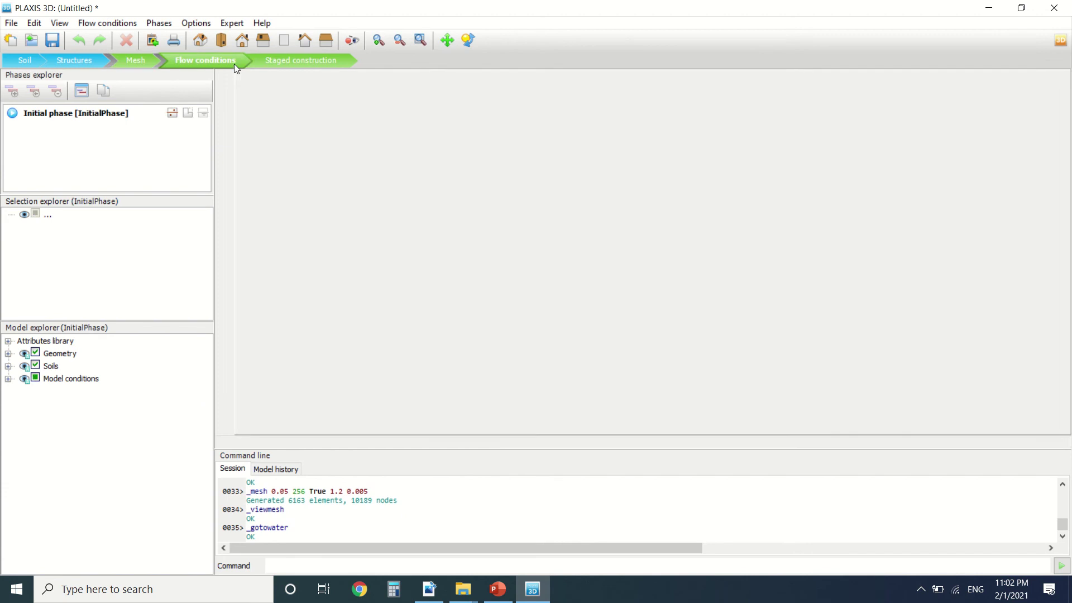
Switch from Flow conditions to Staged construction mode after meshing 6163 elements.
click(256, 63)
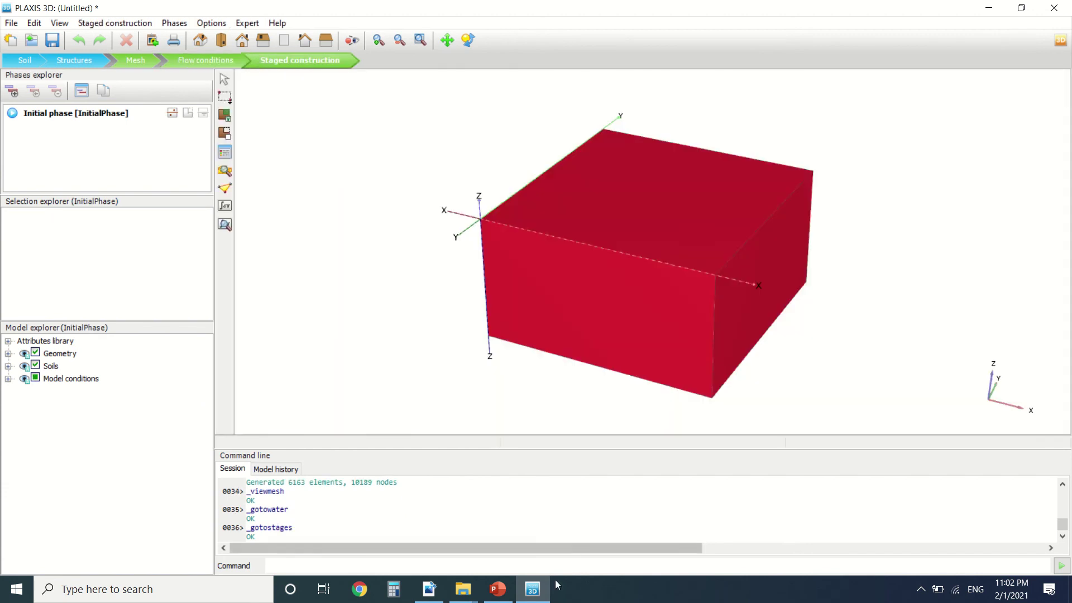
Read the tutorial's initial-conditions pages 14–16 and Figure 1.13, then select the soil volume in PLAXIS.
key(alt+Tab)
scroll(368, 348, up, 1)
scroll(369, 347, down, 10)
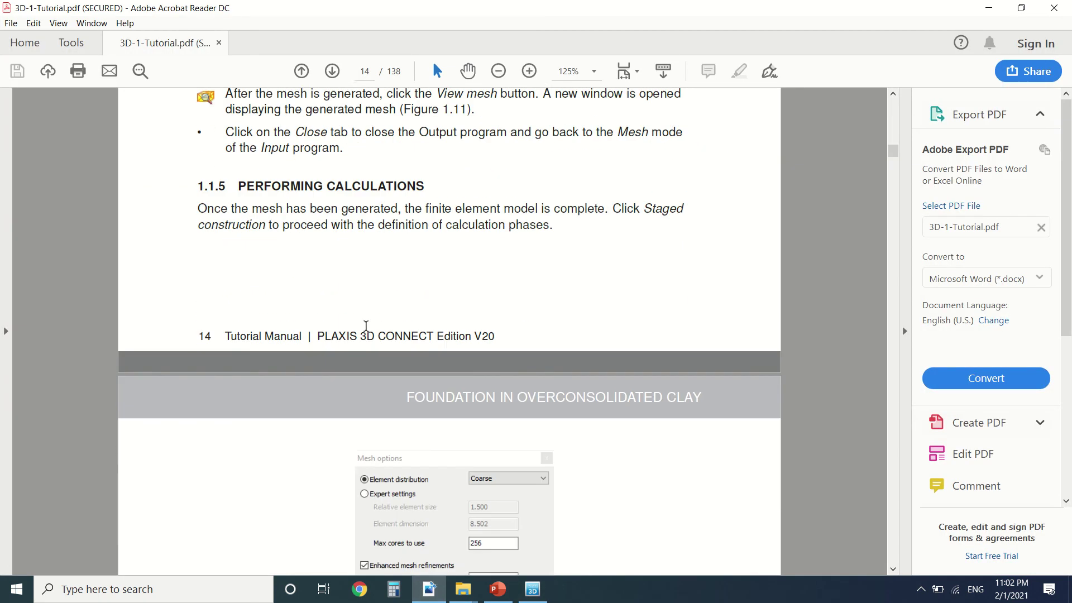
scroll(366, 318, down, 15)
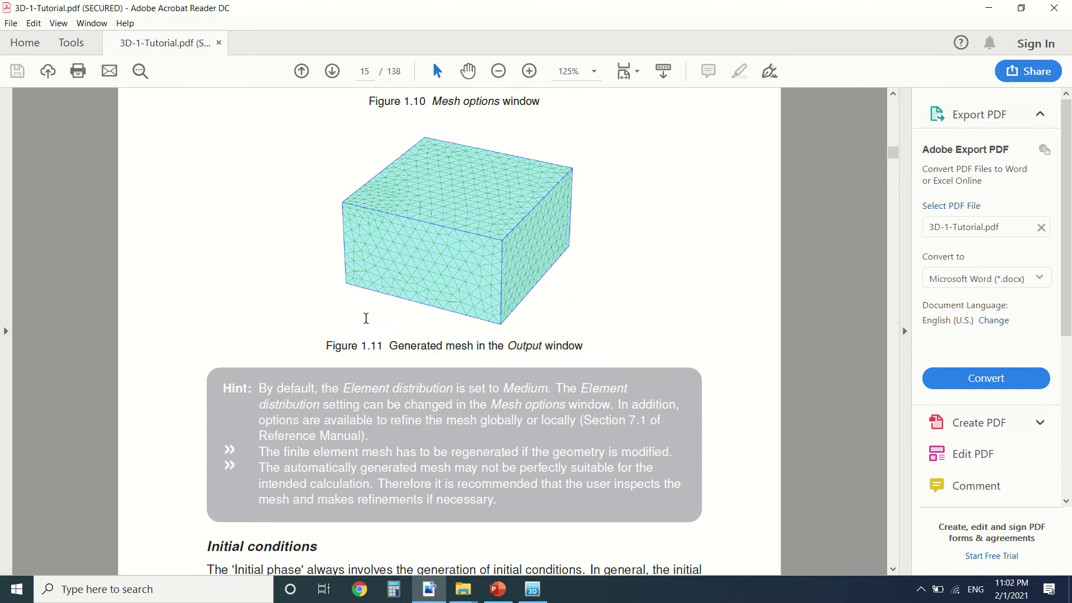
scroll(365, 316, down, 3)
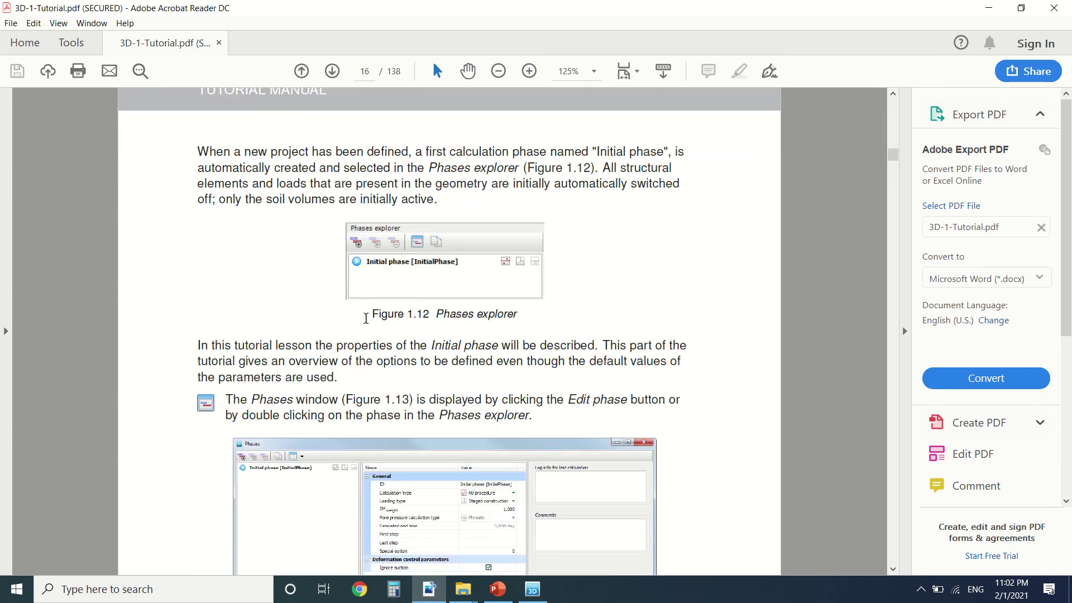
scroll(366, 318, up, 2)
scroll(366, 319, down, 3)
scroll(365, 318, up, 10)
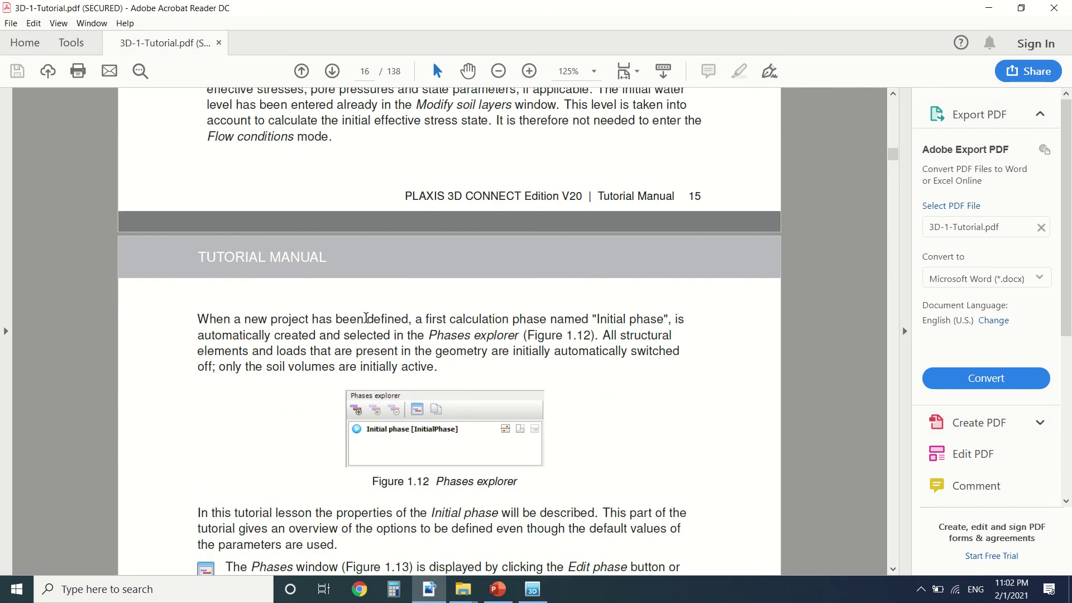
scroll(366, 324, down, 4)
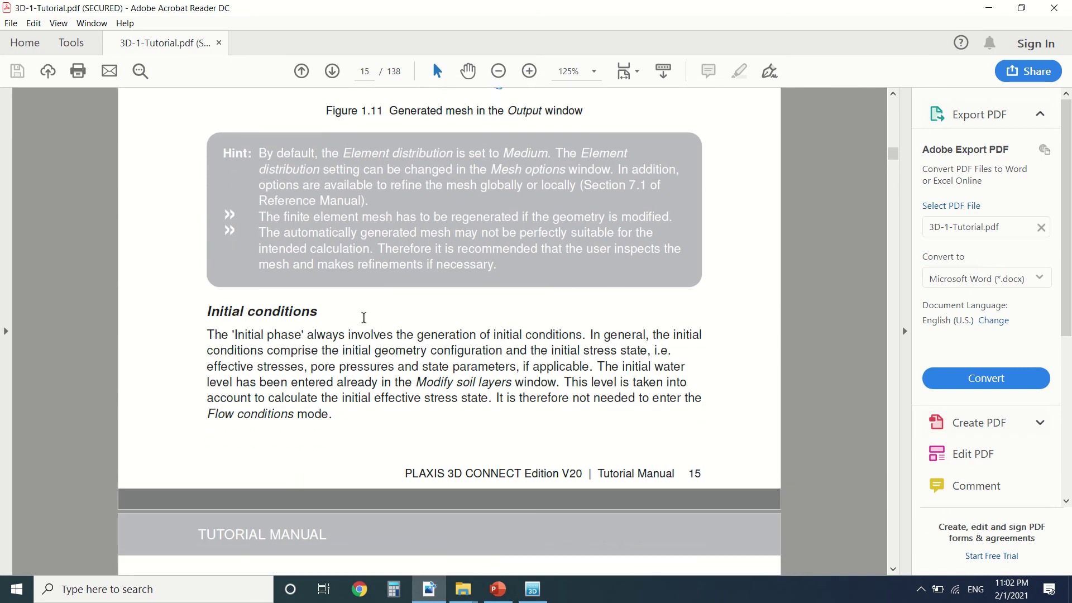
scroll(365, 324, down, 3)
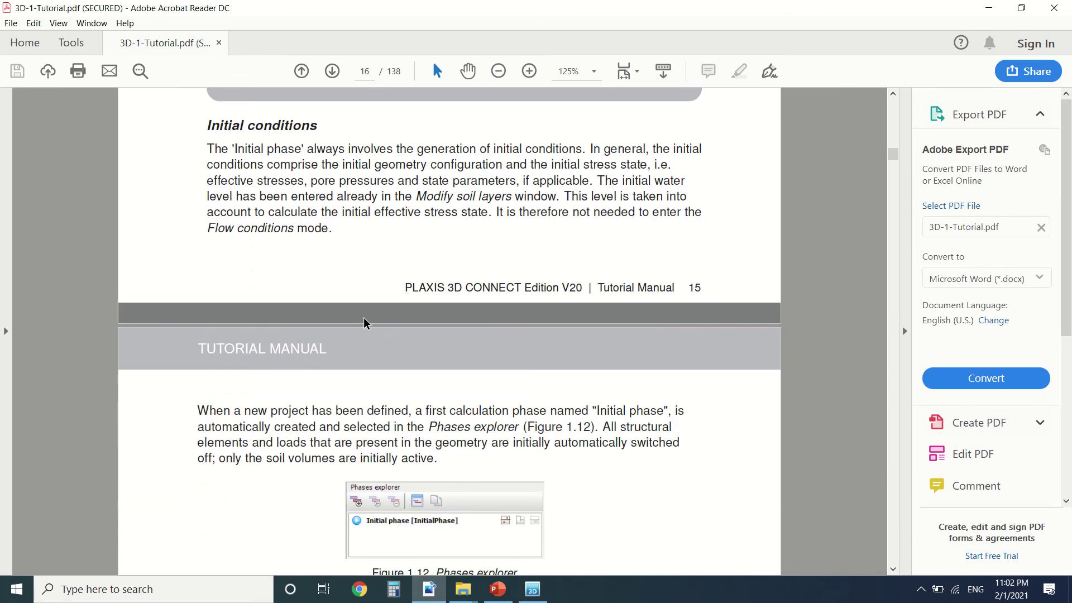
scroll(366, 324, down, 9)
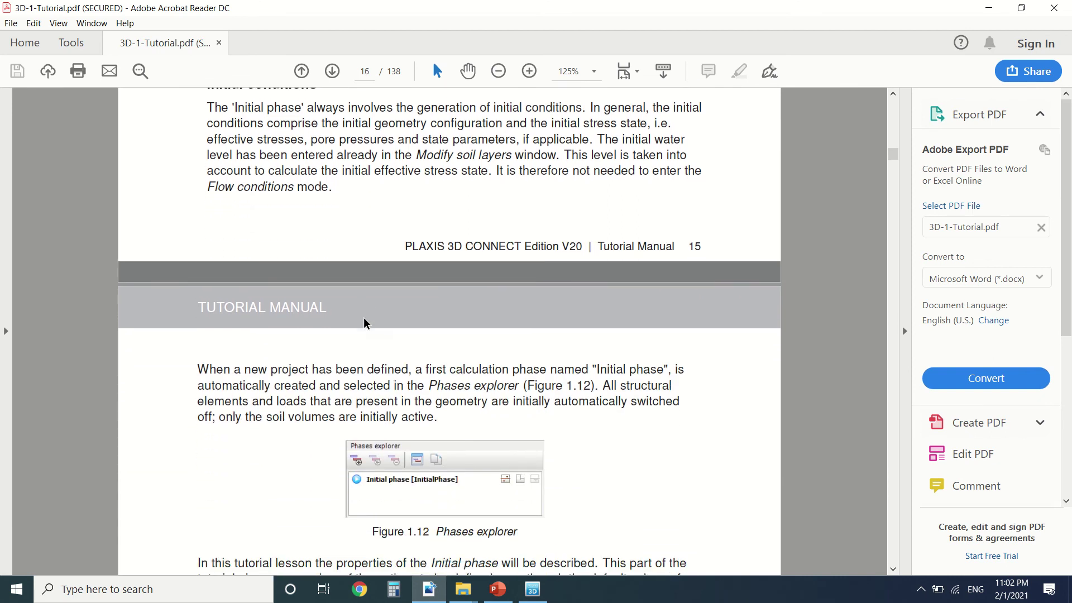
scroll(363, 316, down, 3)
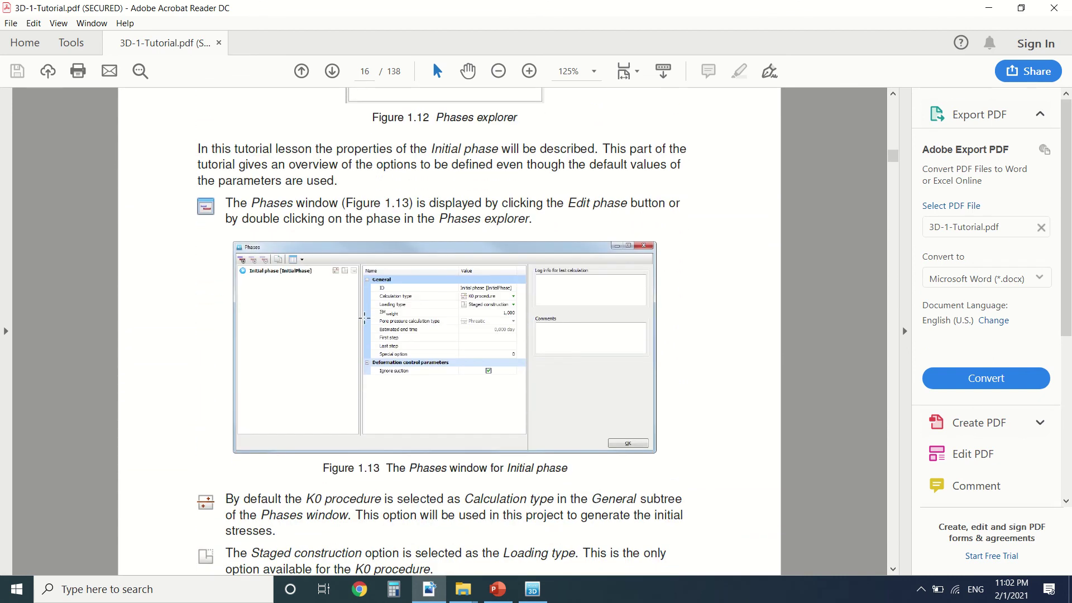
ctrl+scroll(494, 251, up, 3)
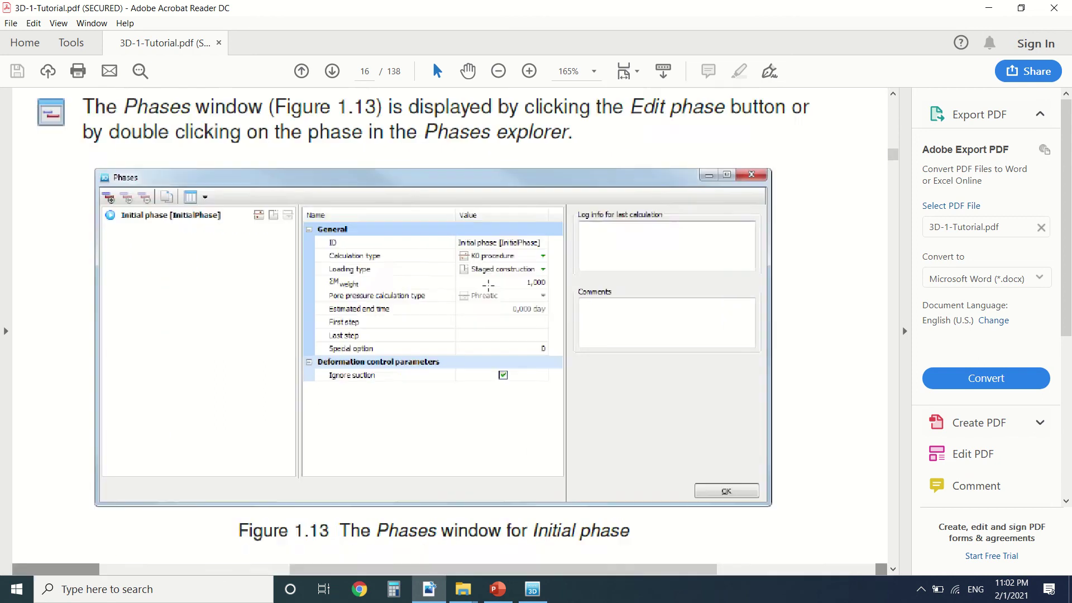
ctrl+scroll(494, 252, down, 3)
scroll(495, 251, down, 3)
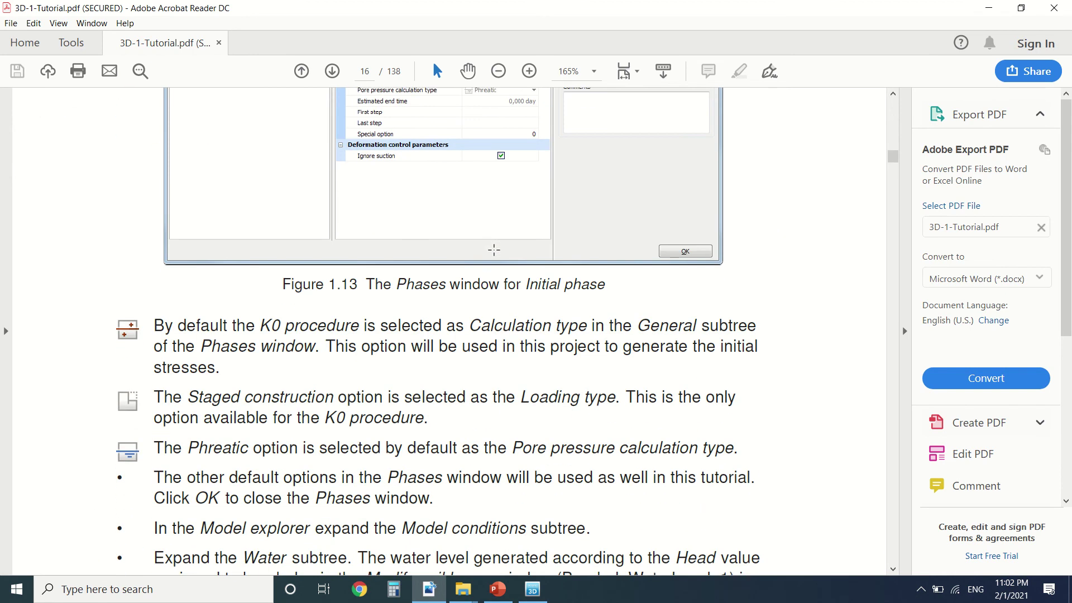
scroll(495, 250, up, 5)
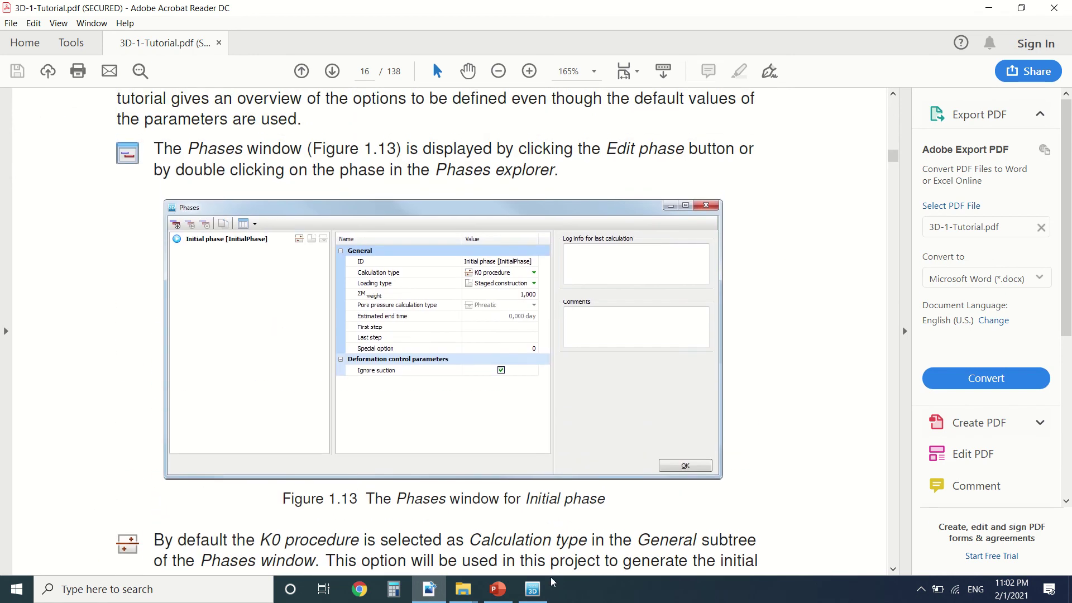
click(544, 588)
click(522, 219)
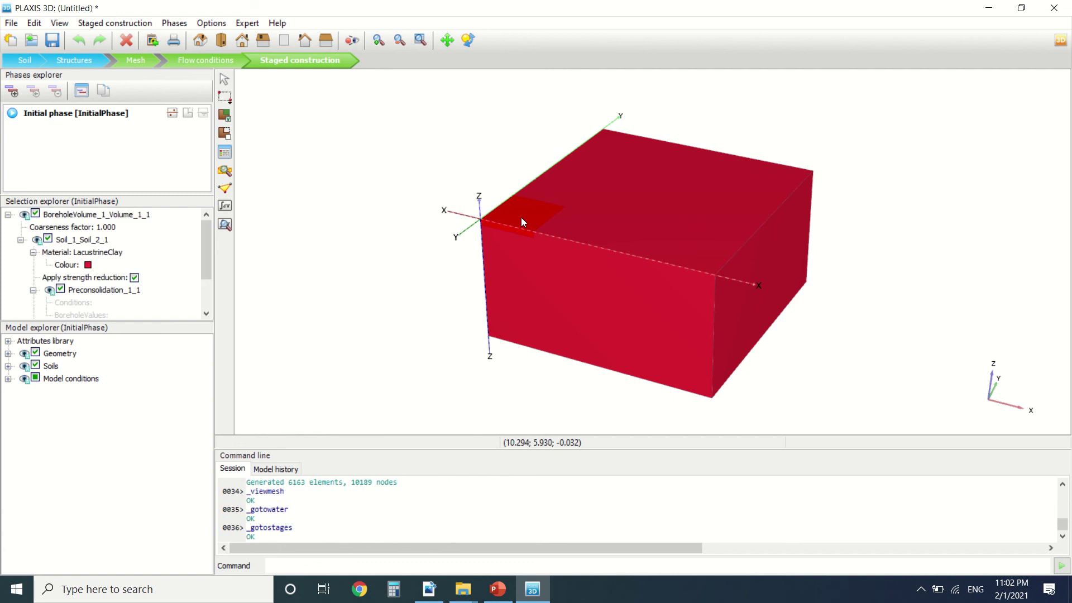
Open the Initial phase settings and compare them with the tutorial's Phases window figure.
click(406, 229)
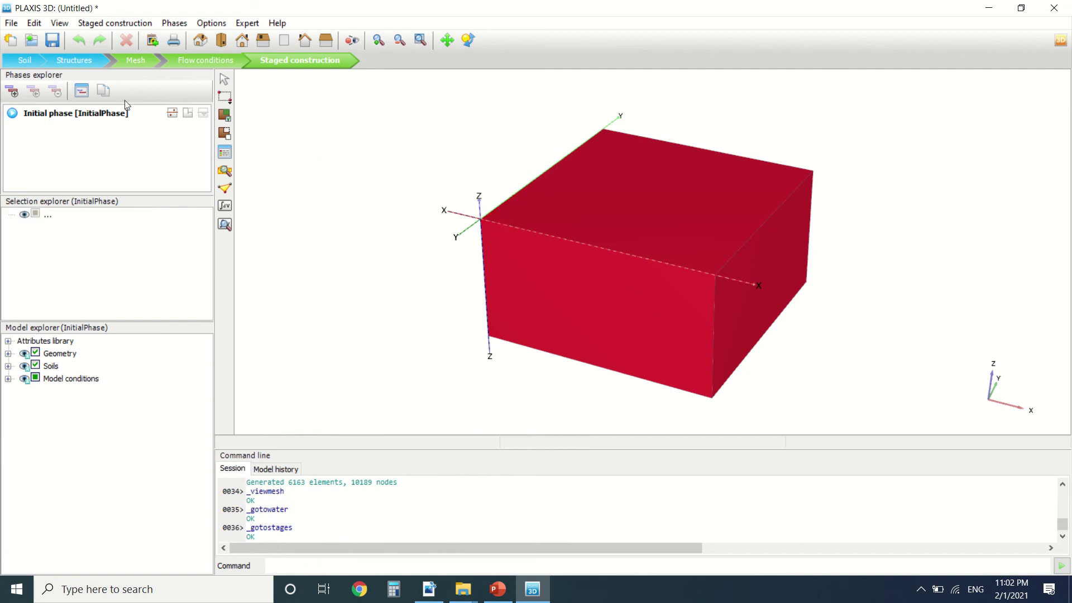
click(86, 125)
double_click(85, 114)
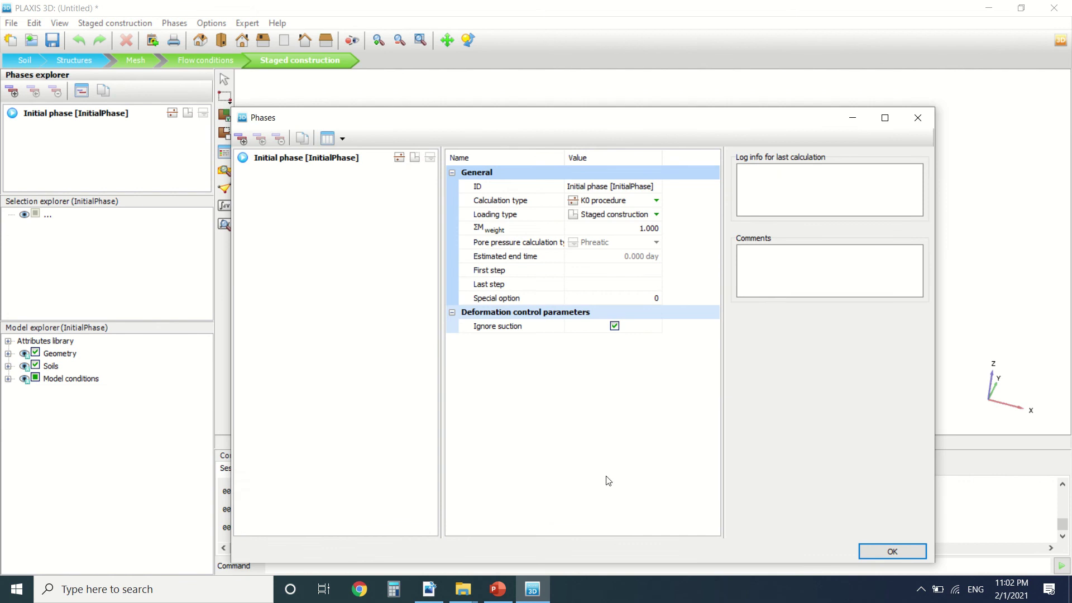
click(429, 589)
scroll(435, 344, down, 1)
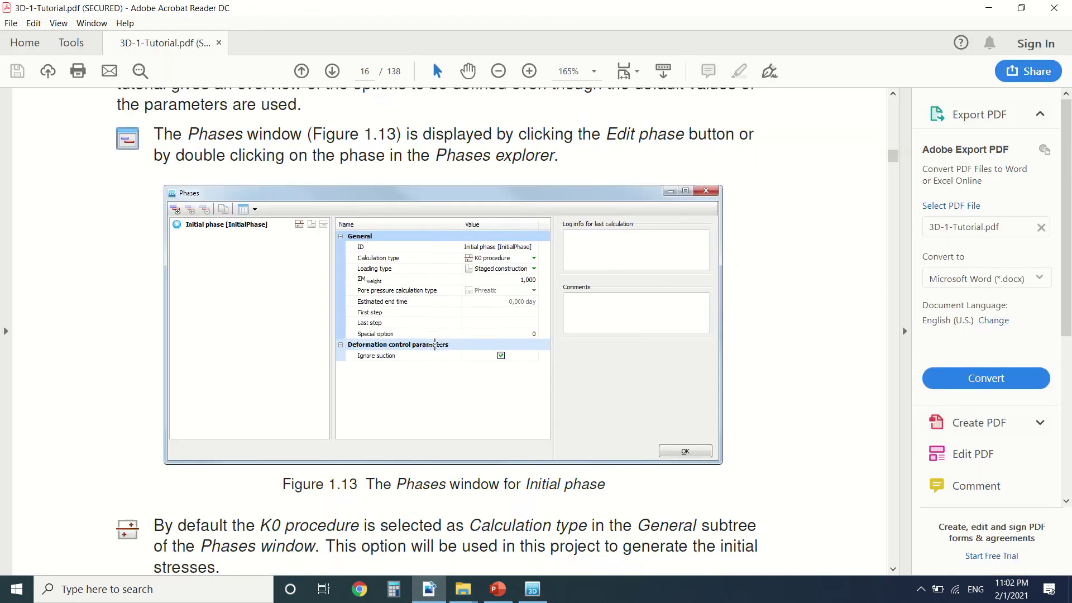
scroll(435, 345, down, 5)
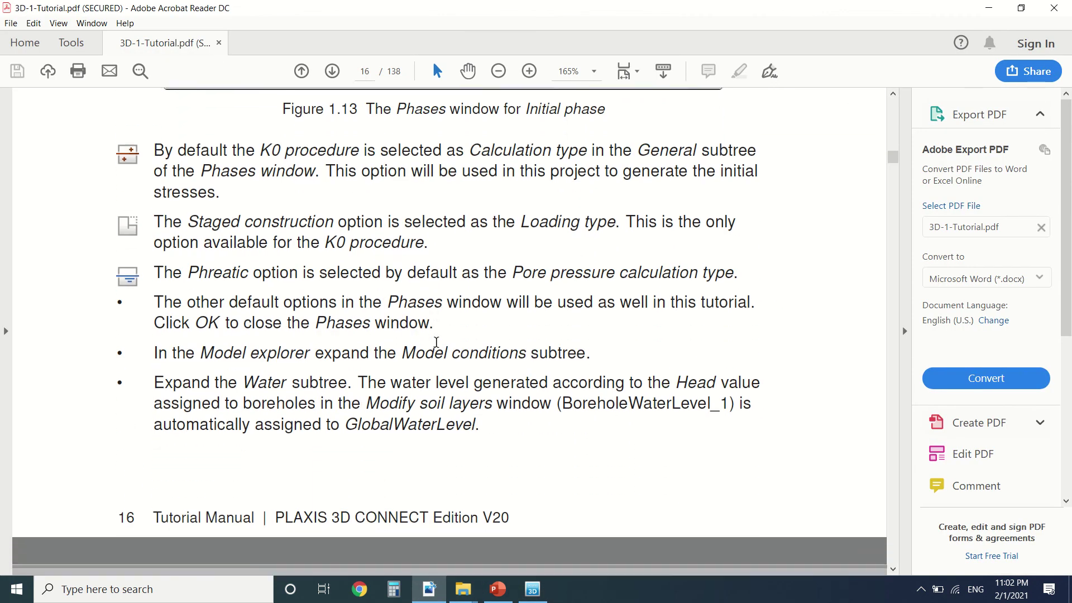
scroll(436, 342, down, 1)
click(533, 589)
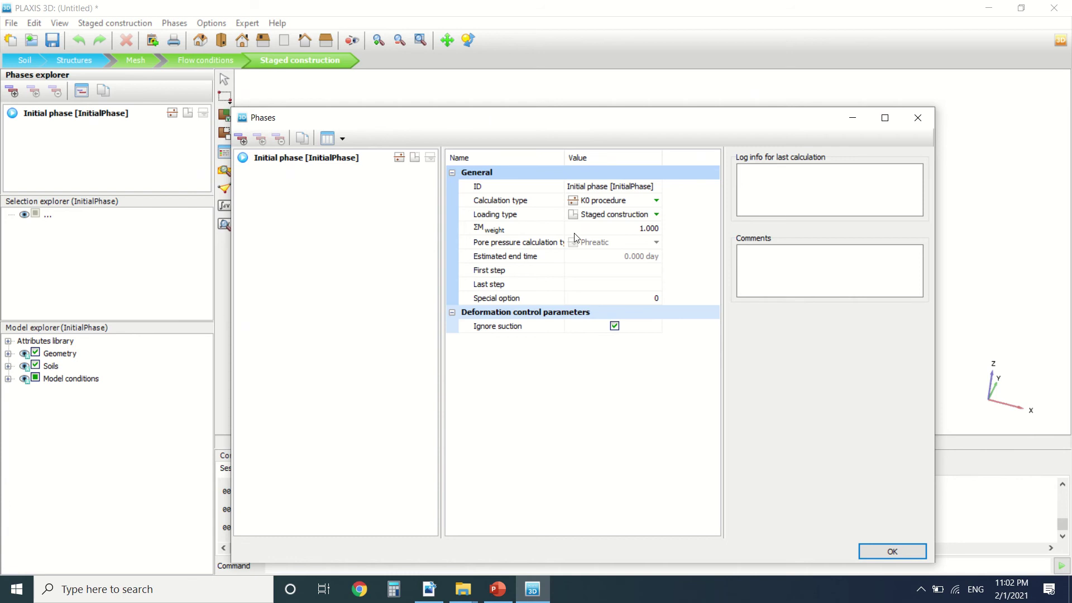
Read further in the tutorial about setting up the calculation phases.
click(428, 589)
scroll(363, 371, down, 1)
scroll(363, 372, down, 9)
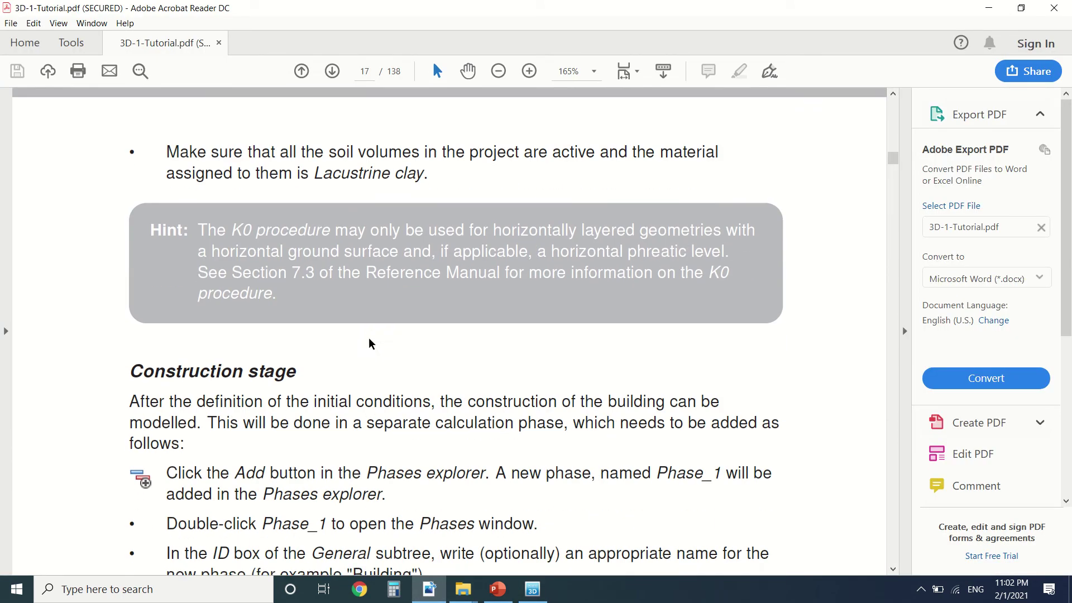
scroll(368, 338, up, 1)
scroll(390, 334, down, 4)
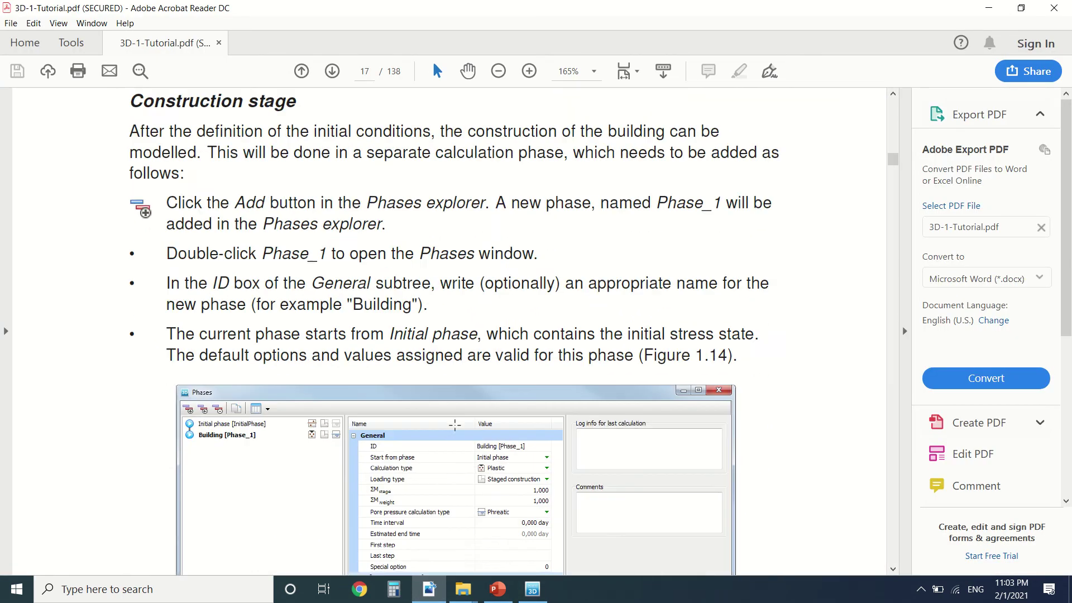
scroll(417, 330, down, 1)
click(533, 589)
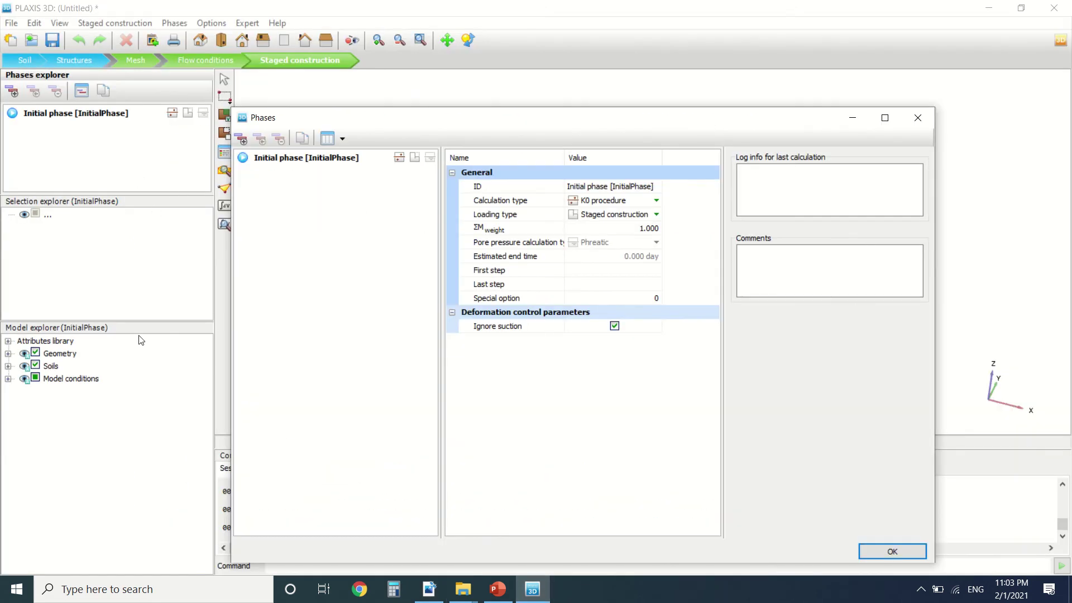
Expand Soils in the Model explorer and add a new phase after the Initial phase.
click(7, 366)
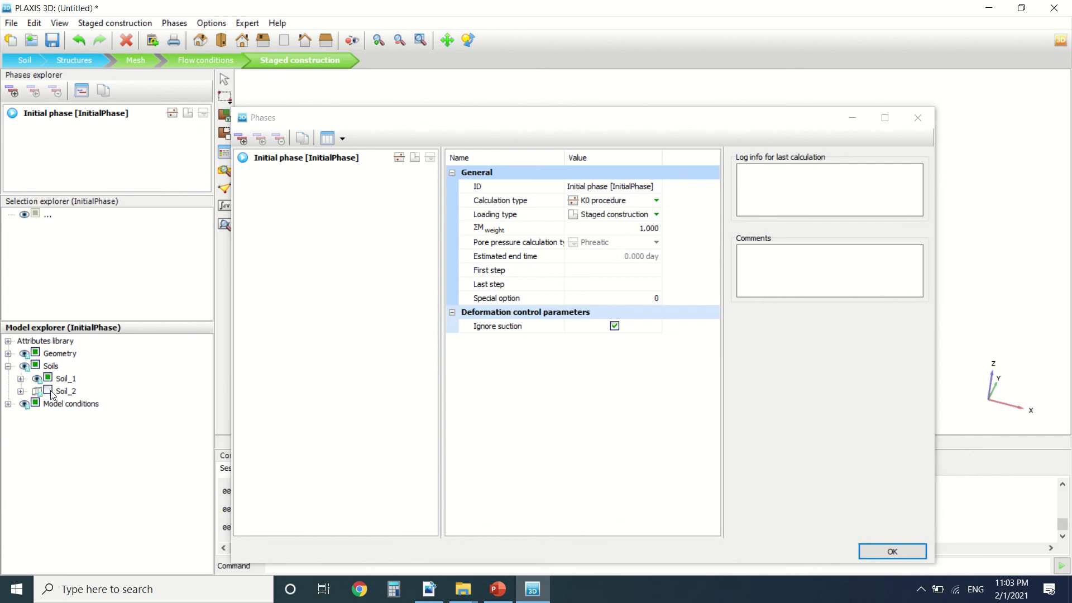
click(241, 138)
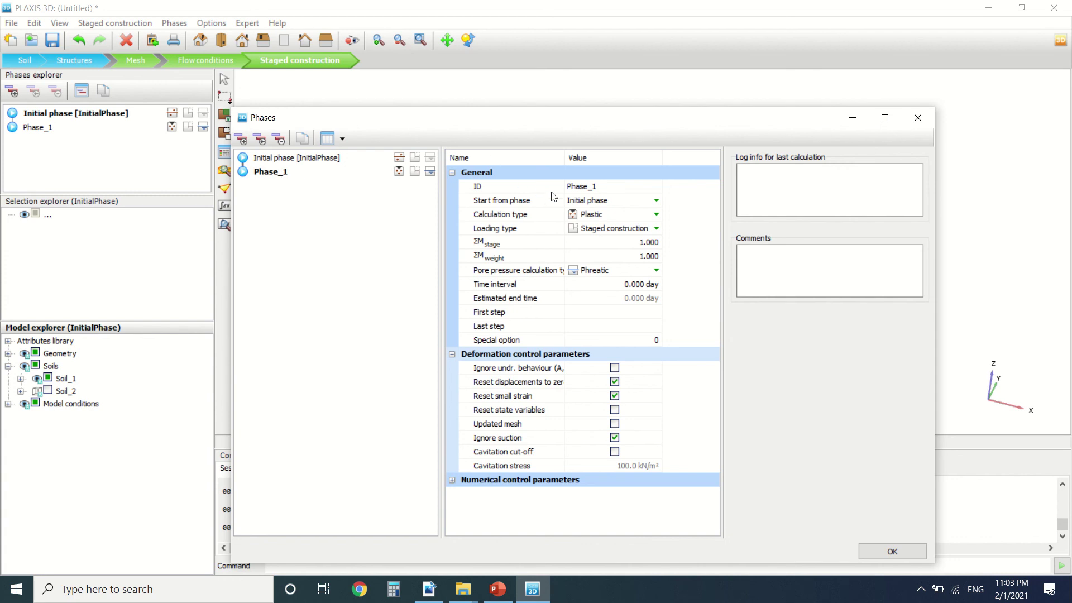
click(597, 185)
Name the new phase 'Building', checking the tutorial for guidance.
text(Building)
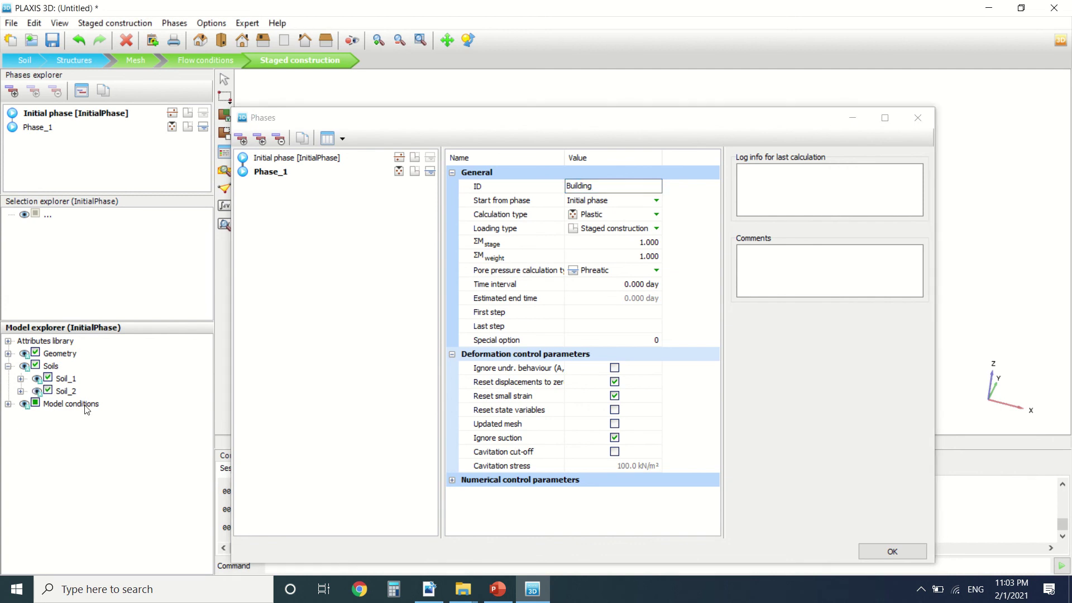
click(429, 589)
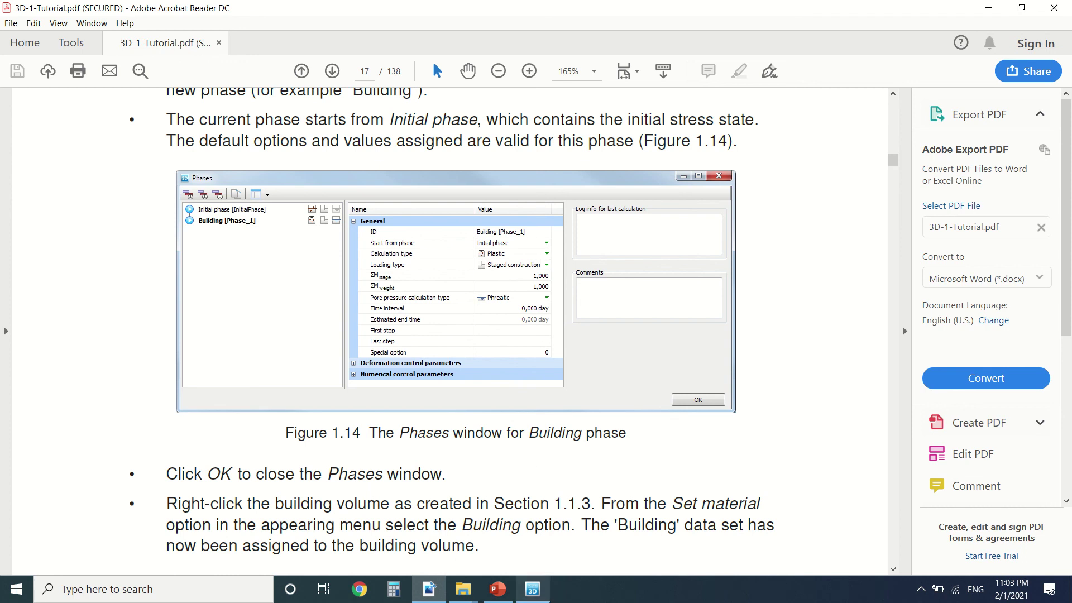
click(533, 589)
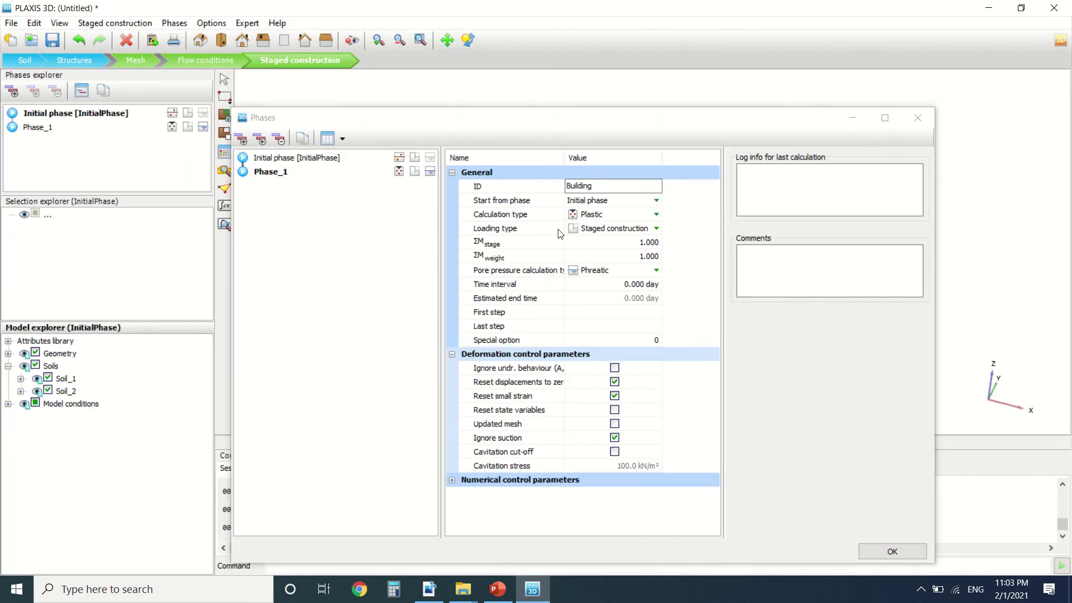
click(623, 217)
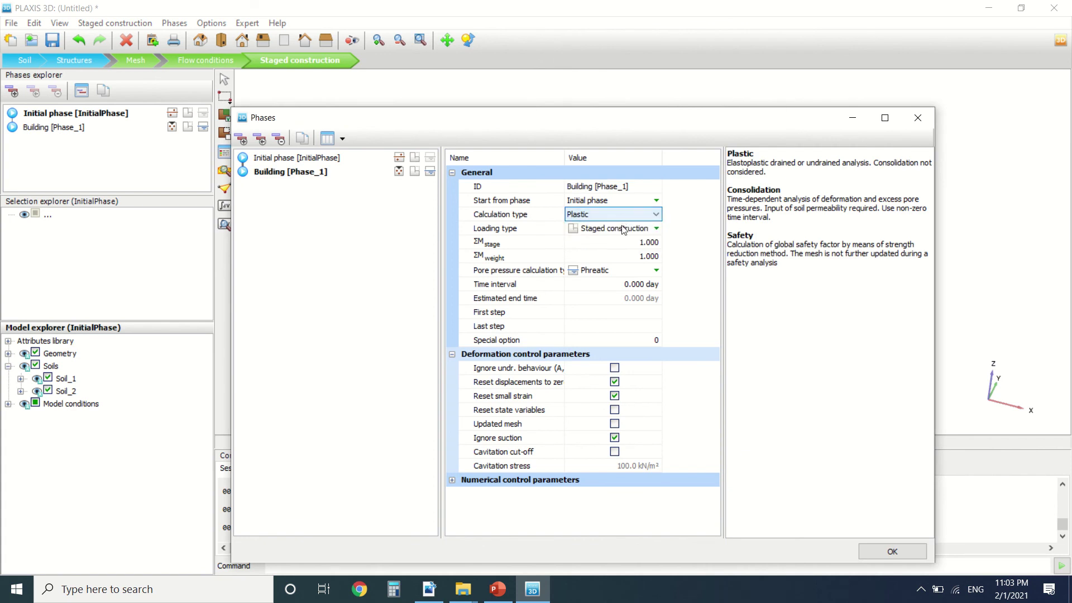
Keep Staged construction loading and Phreatic pore pressures for Building, then confirm the phase.
click(623, 229)
click(621, 228)
click(621, 228)
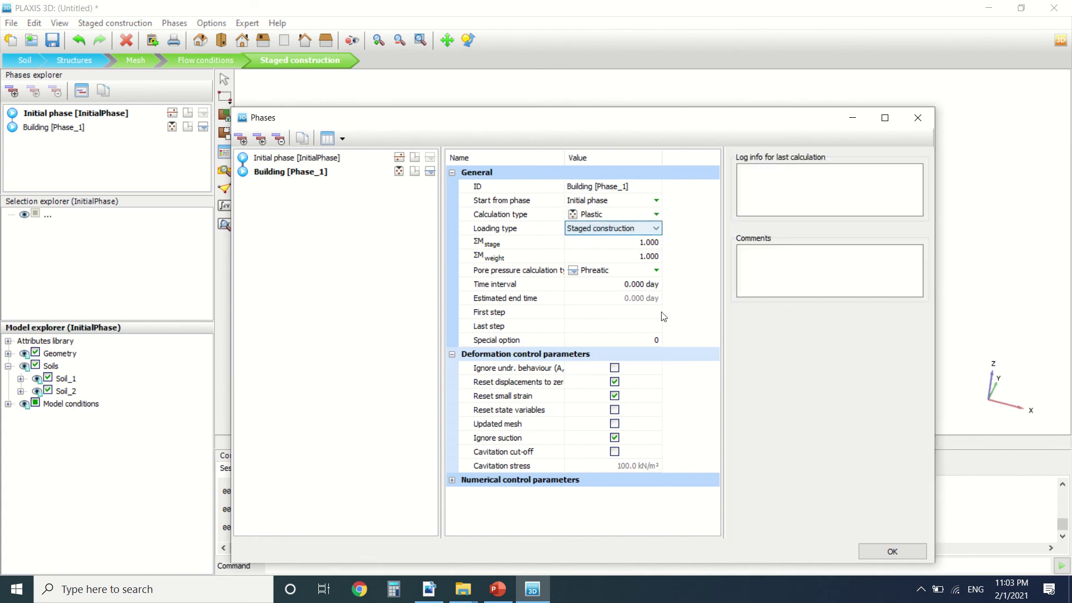
click(678, 272)
click(649, 276)
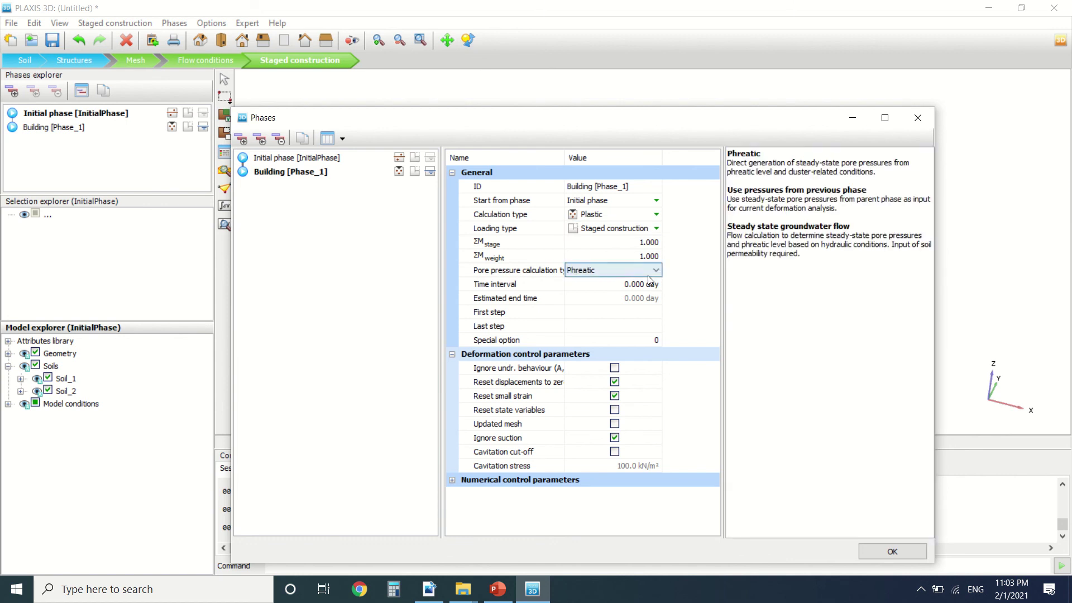
click(648, 276)
click(644, 272)
click(892, 552)
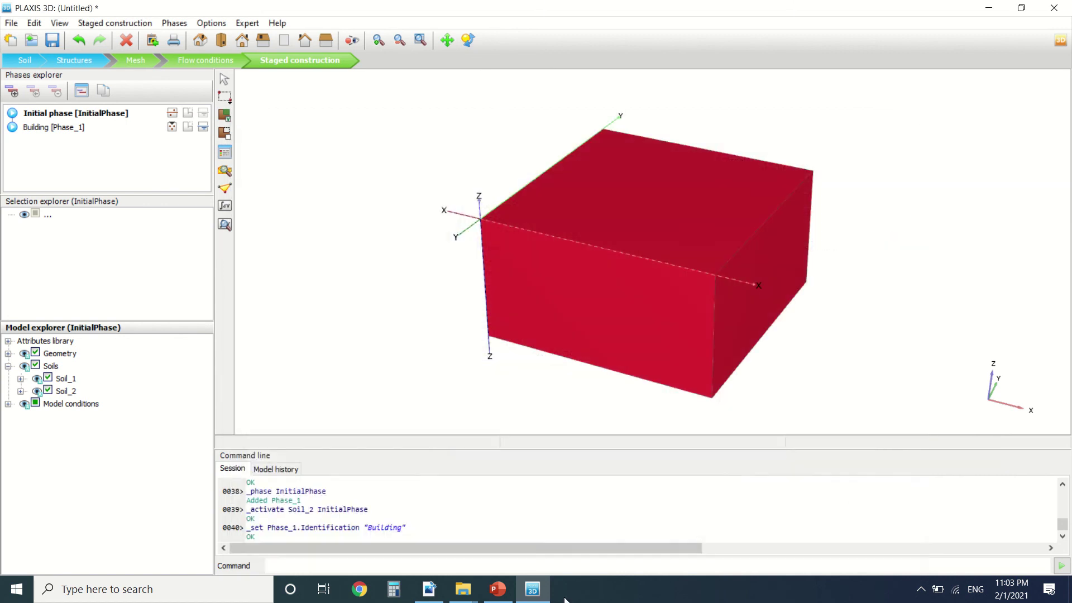
click(429, 589)
Scroll the tutorial to the calculation section, run Calculate in PLAXIS, and cancel the curve-points warning.
scroll(408, 336, down, 10)
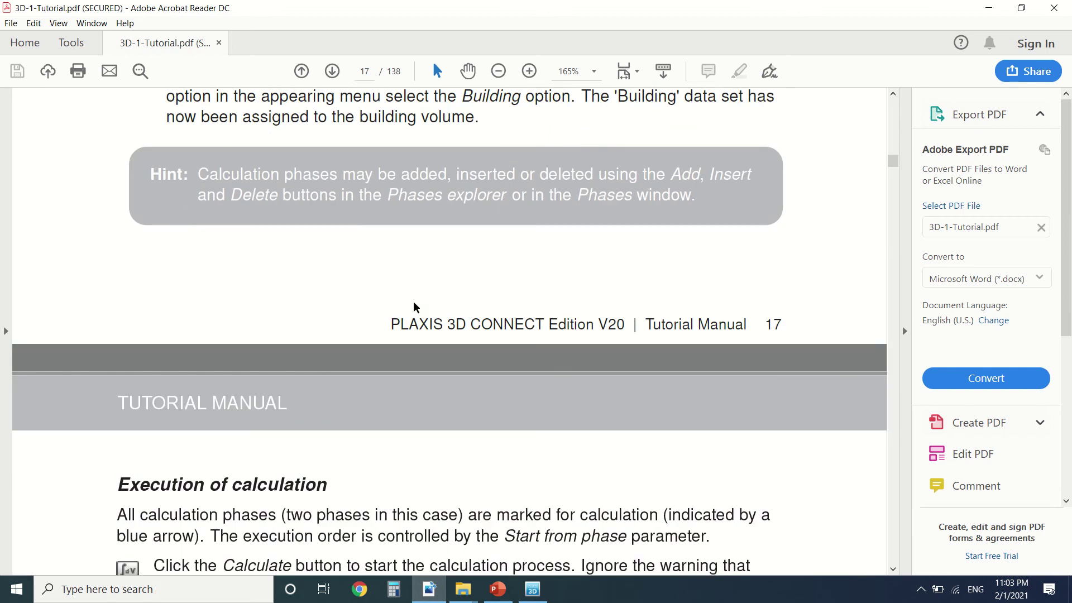
scroll(416, 300, down, 1)
key(alt+Tab)
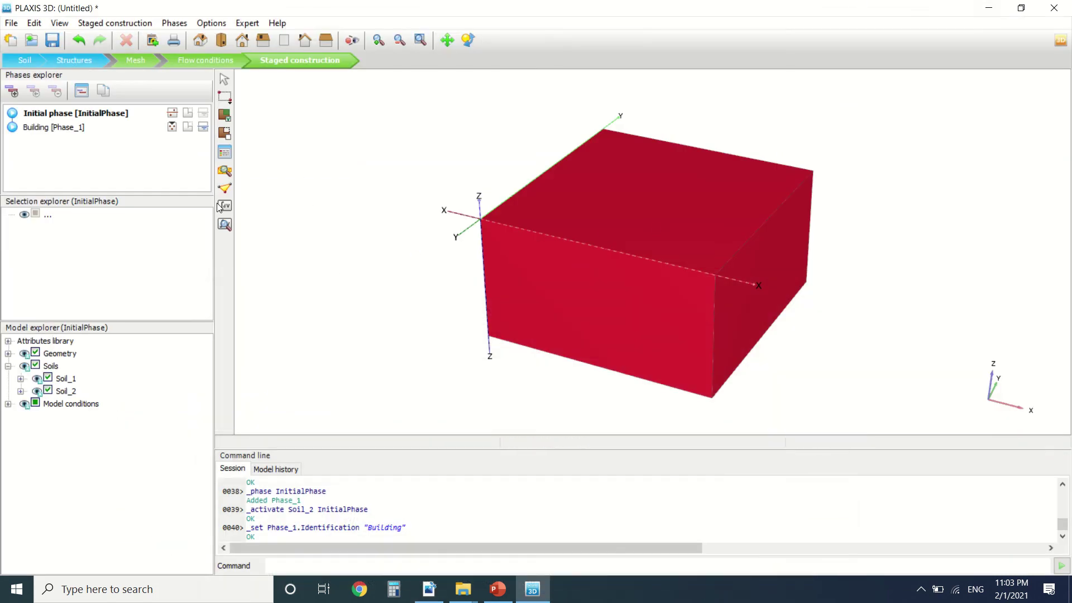
click(226, 208)
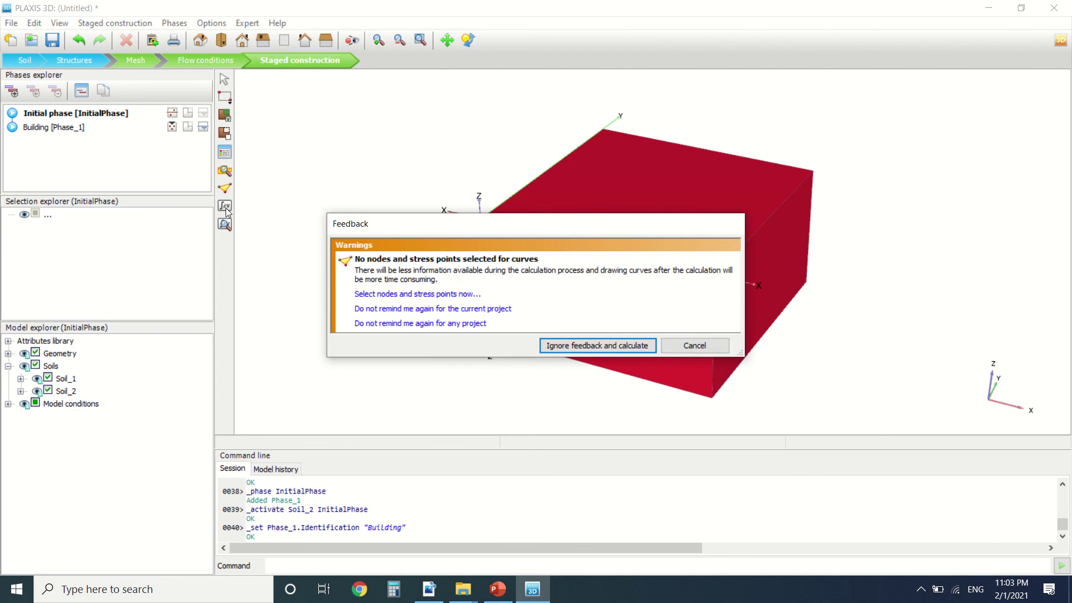
click(693, 342)
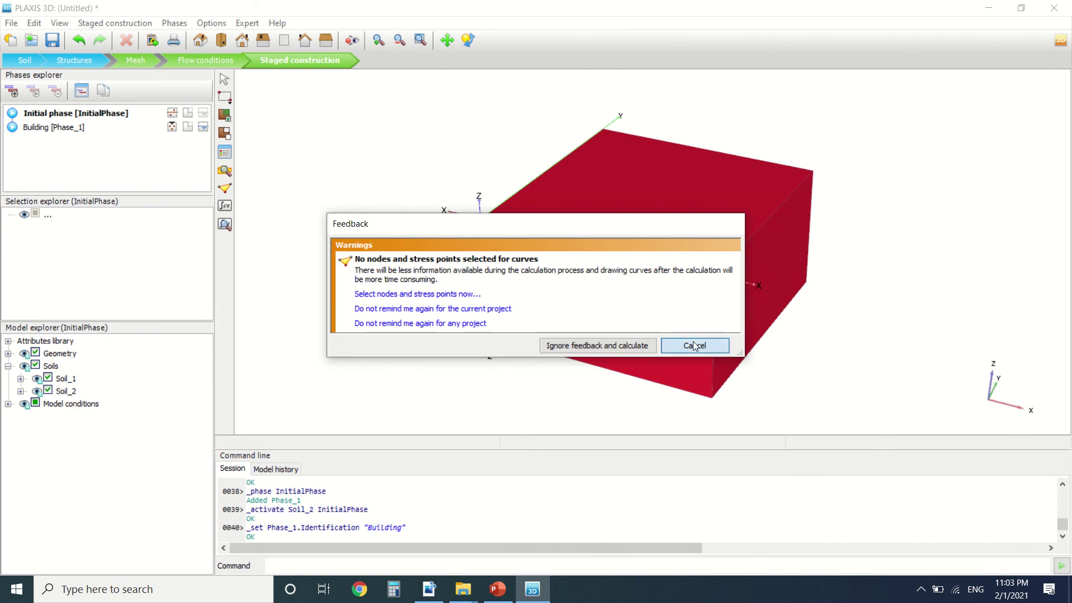
Pick Node 15 at (0,0,0) as a curve point and update back to Input.
click(224, 193)
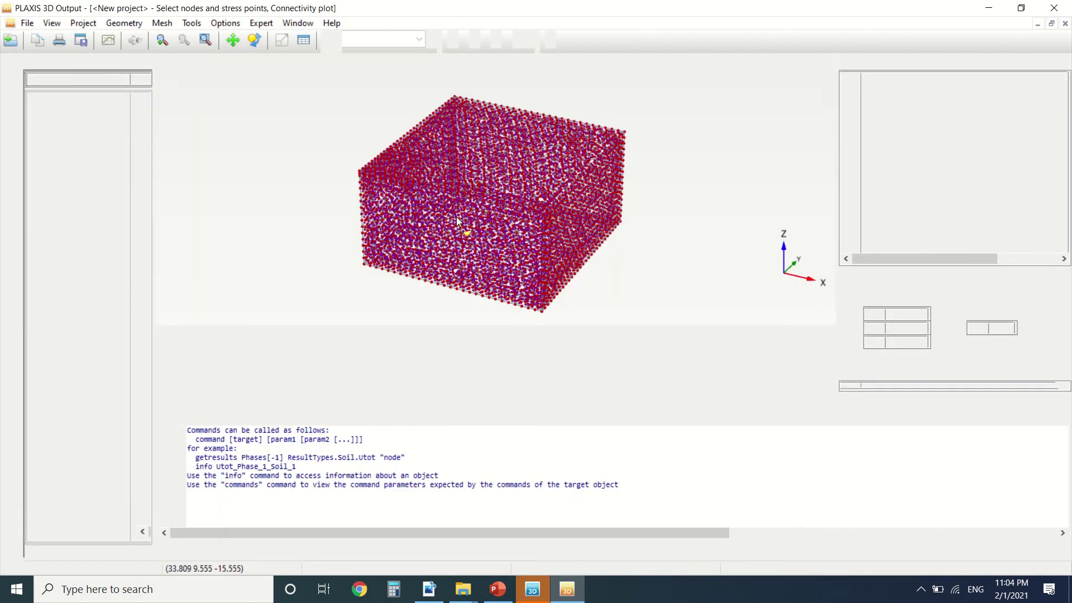
scroll(286, 206, up, 6)
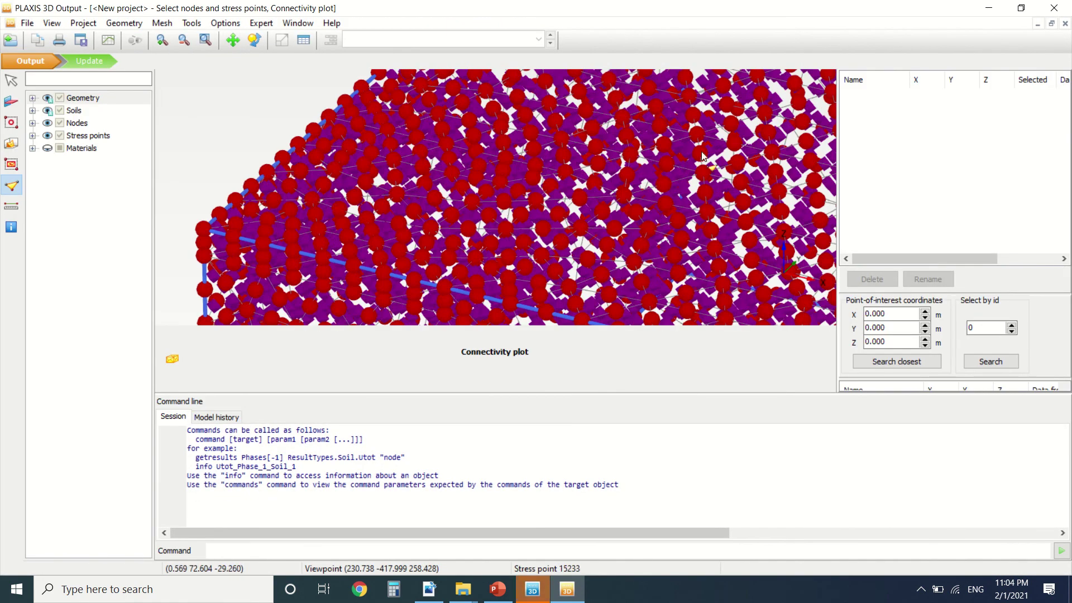
click(202, 229)
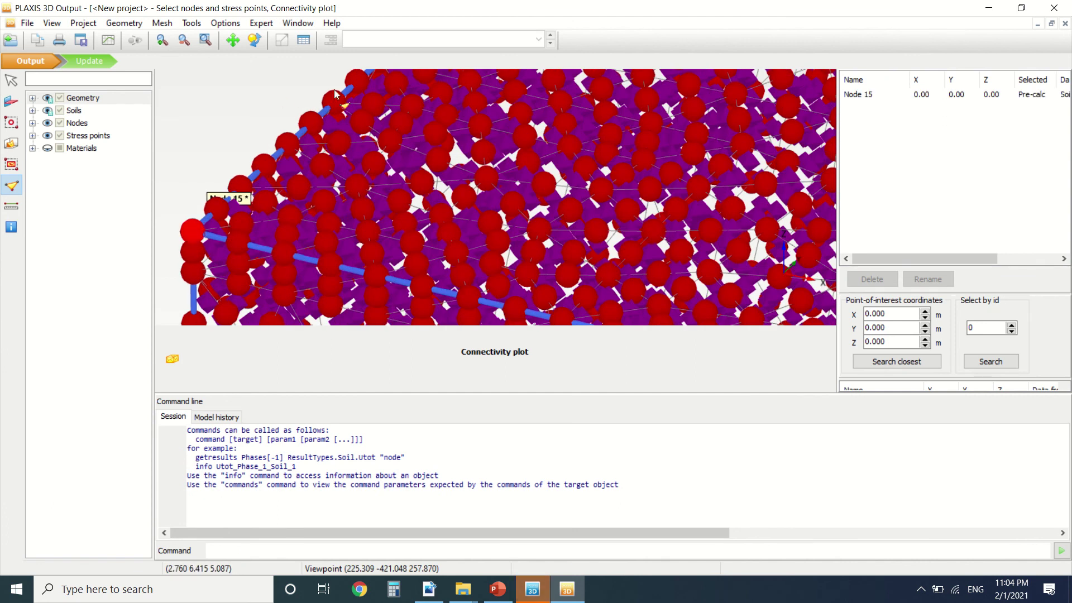
click(90, 60)
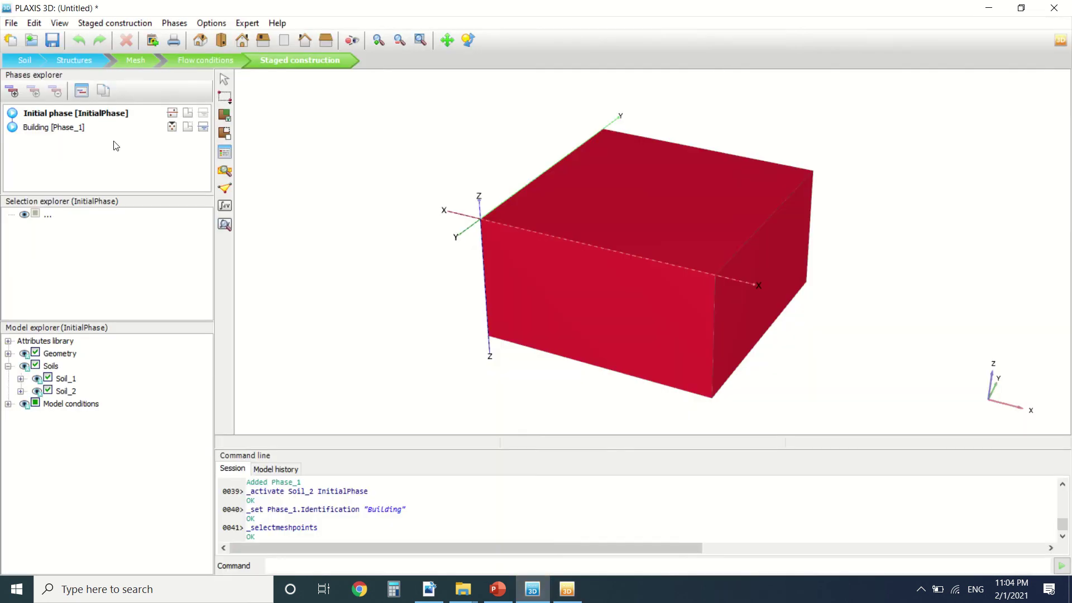
Review the Initial phase settings after results viewing is refused for the uncalculated phase.
click(229, 224)
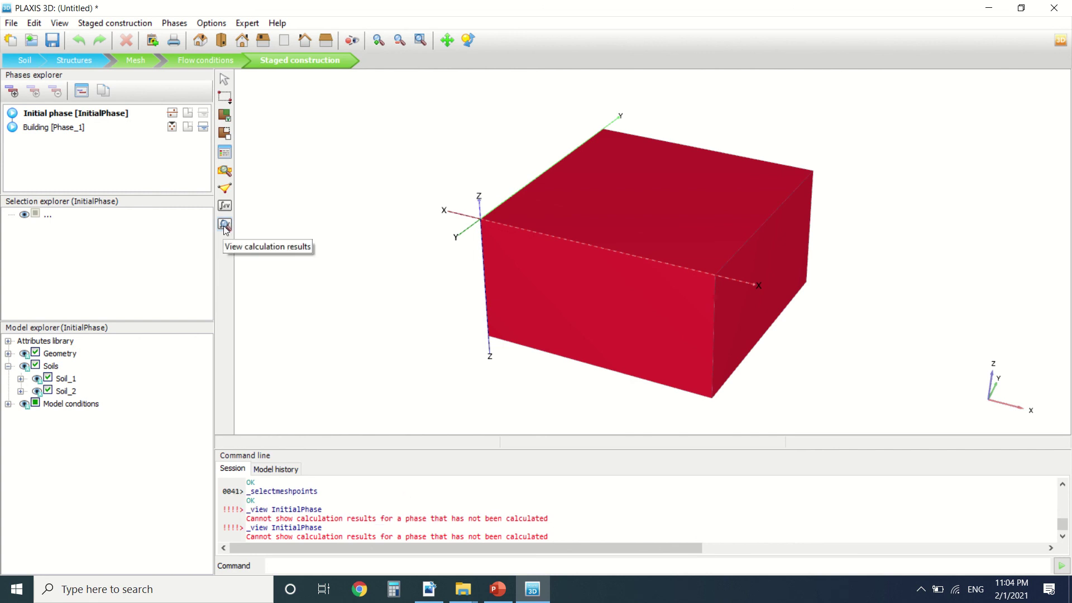
double_click(11, 114)
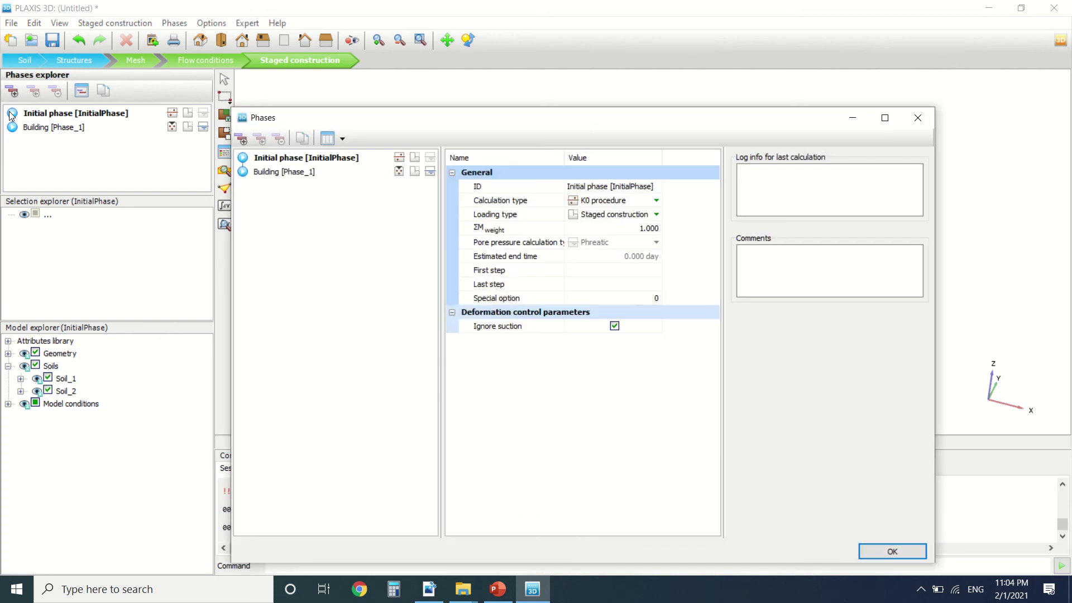
click(919, 117)
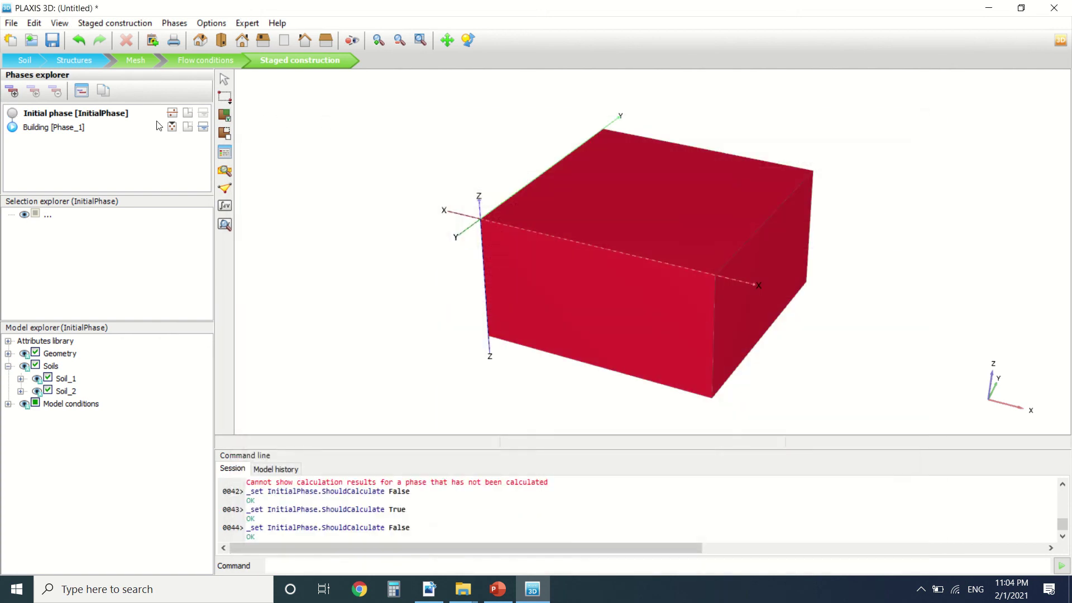
double_click(13, 115)
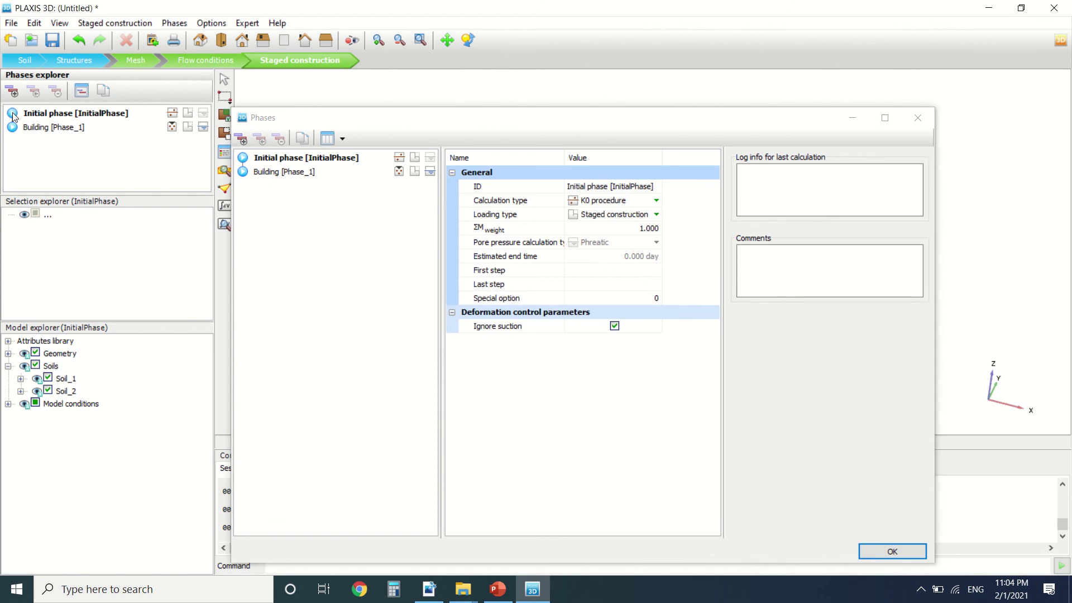
click(920, 120)
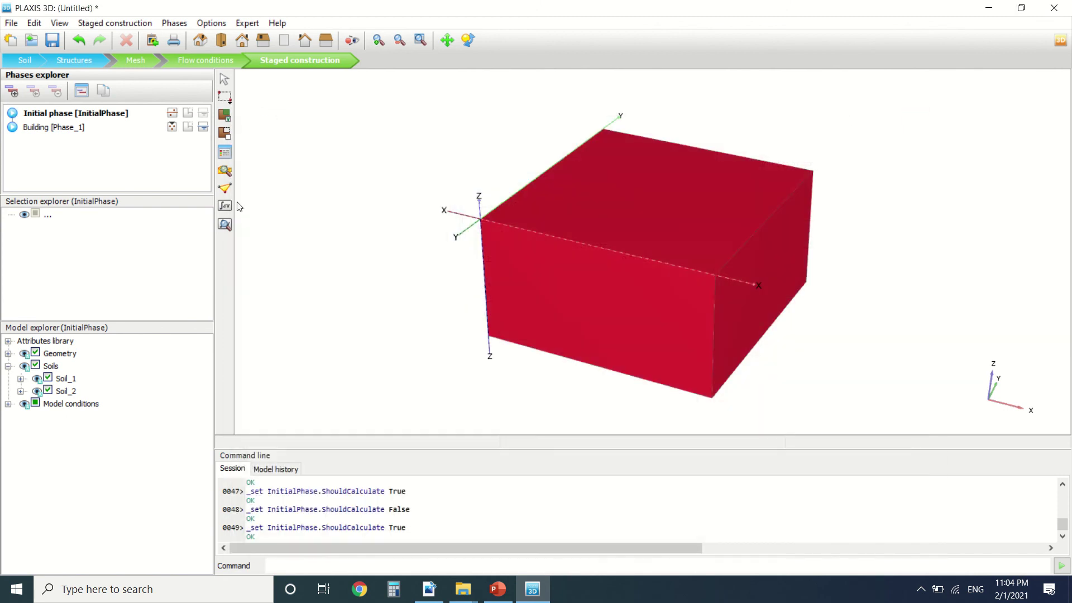
click(226, 224)
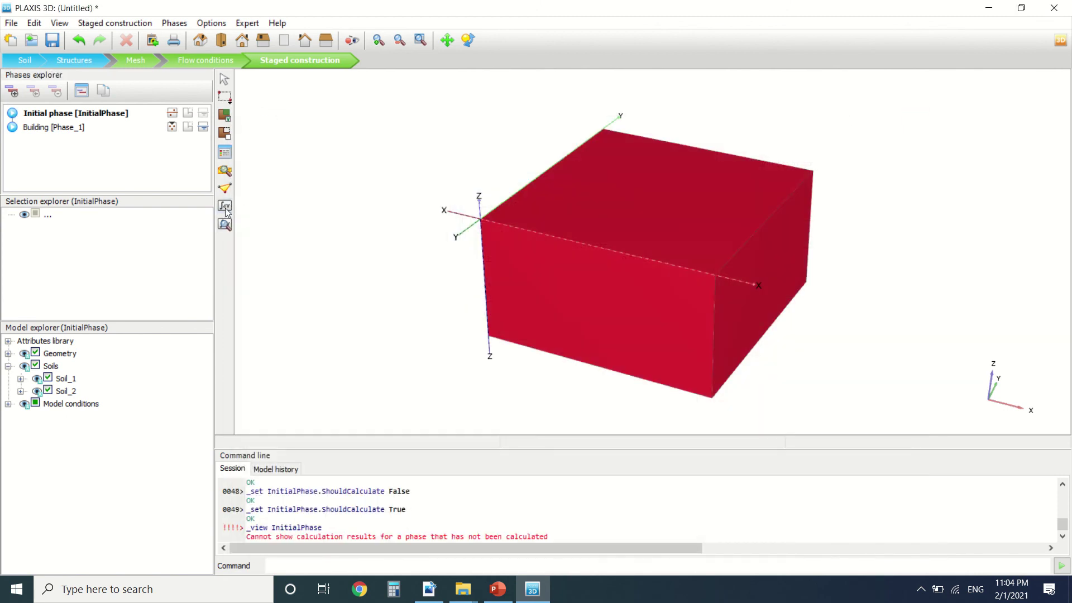
Calculate the Initial and Building phases, then check the tutorial's next section.
click(225, 206)
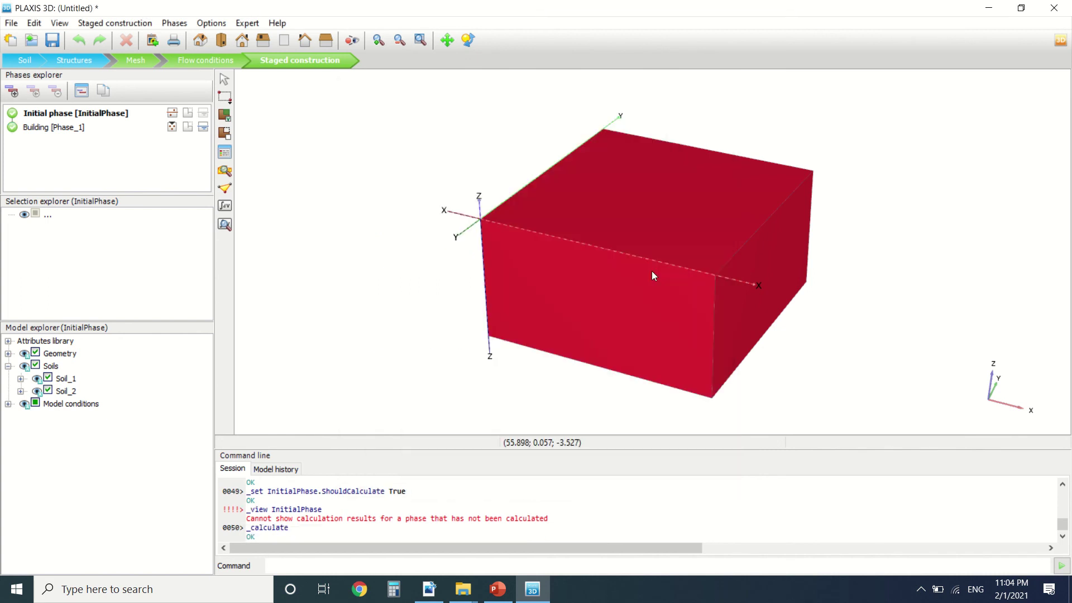
click(428, 591)
scroll(400, 395, down, 5)
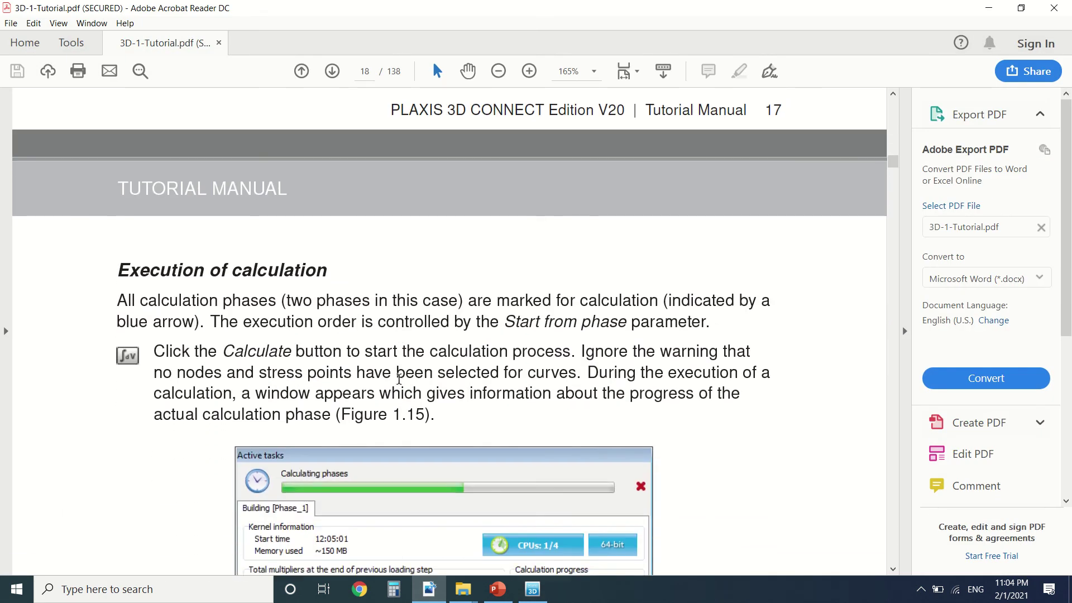
ctrl+scroll(436, 246, down, 2)
scroll(436, 246, down, 5)
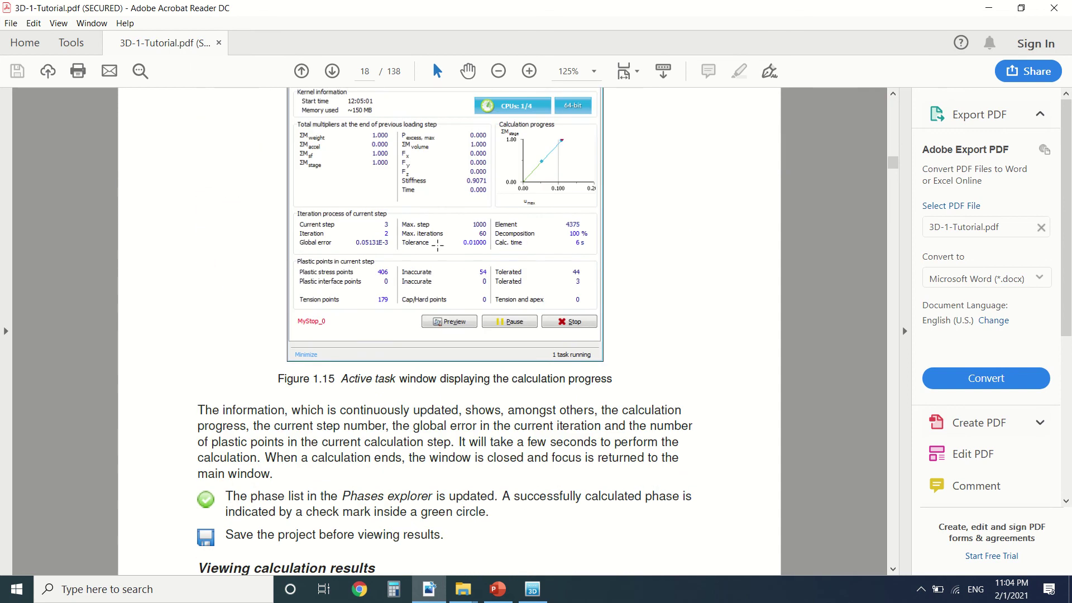
scroll(437, 245, down, 1)
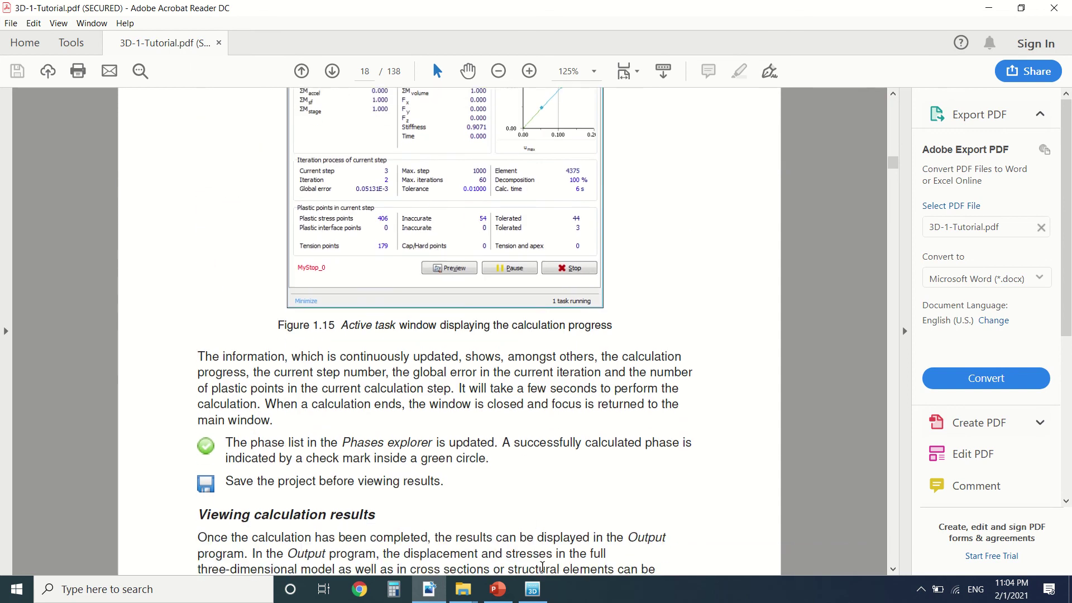
click(532, 589)
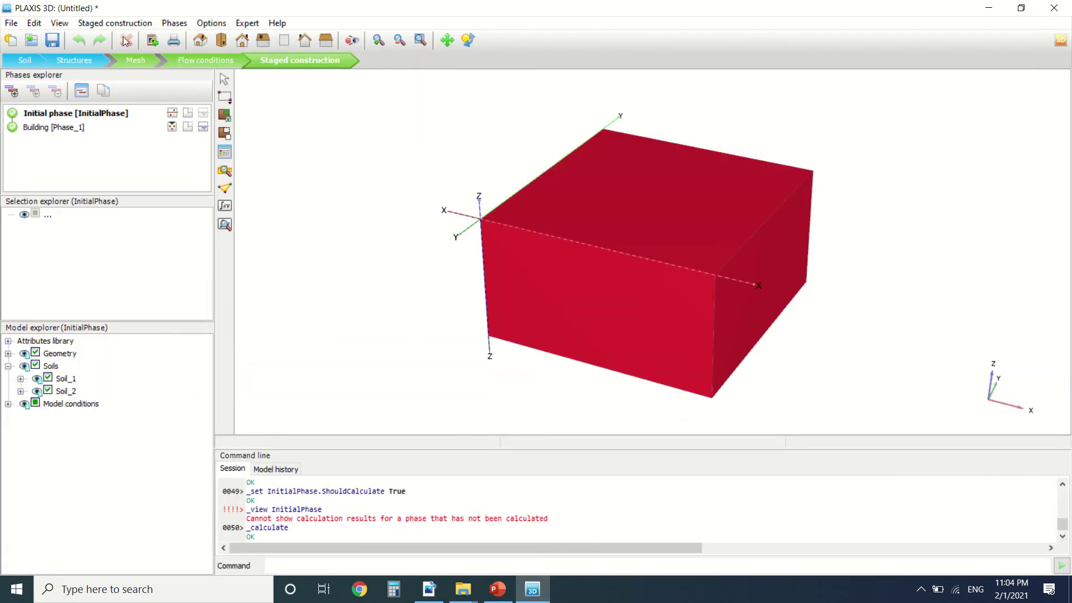
Open Building [Phase_1] results, showing the deformed mesh with 2.553*10^-3 m maximum displacement.
click(68, 130)
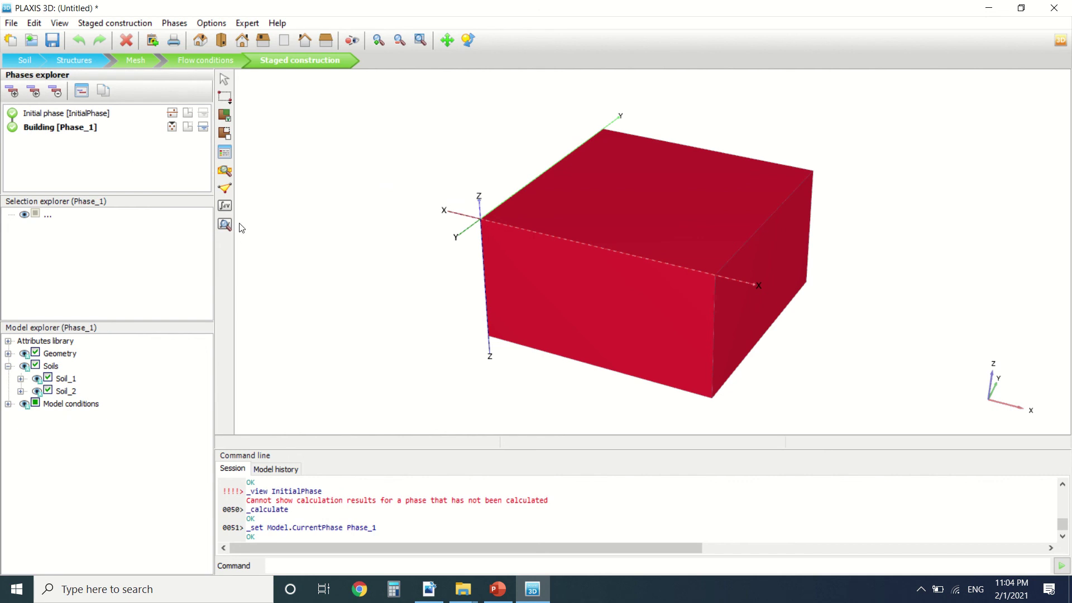
click(223, 223)
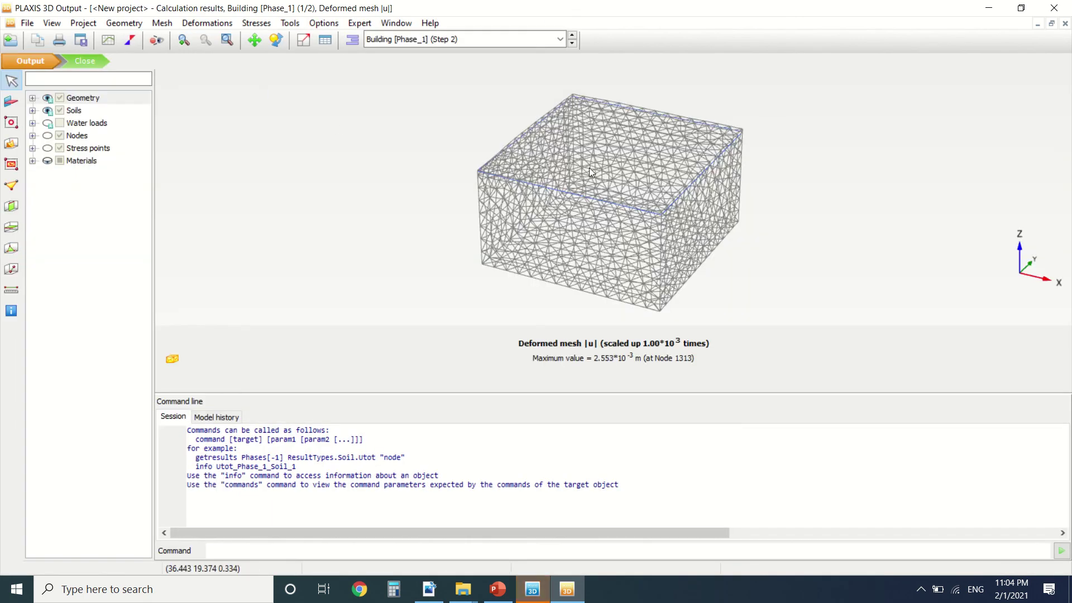
scroll(589, 168, up, 2)
Display the Building phase's total displacements |u| as iso-surfaces.
click(205, 39)
click(202, 24)
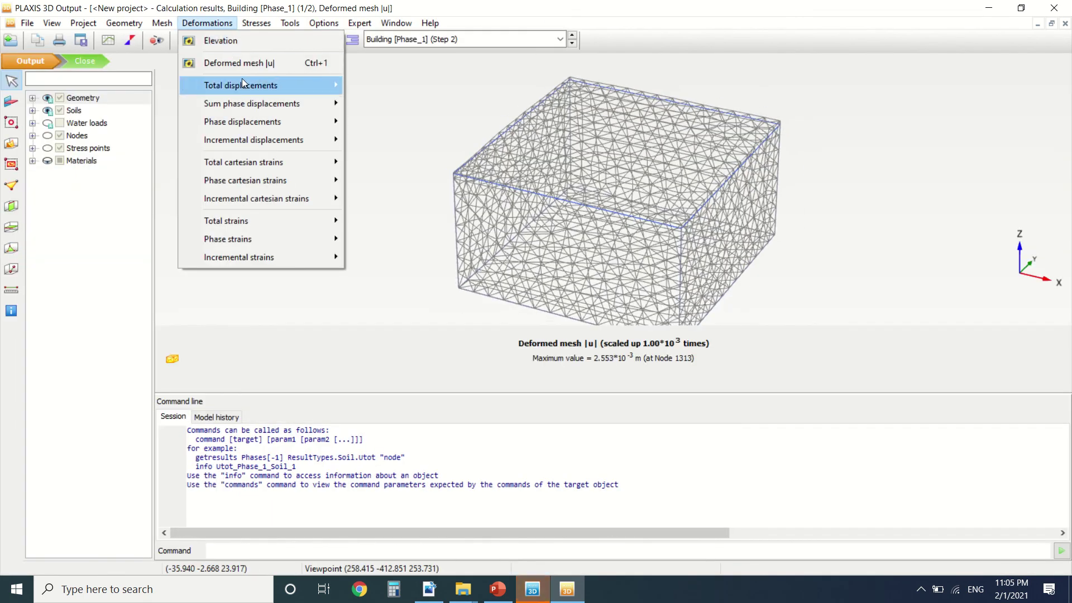
mouse_move(244, 78)
click(409, 85)
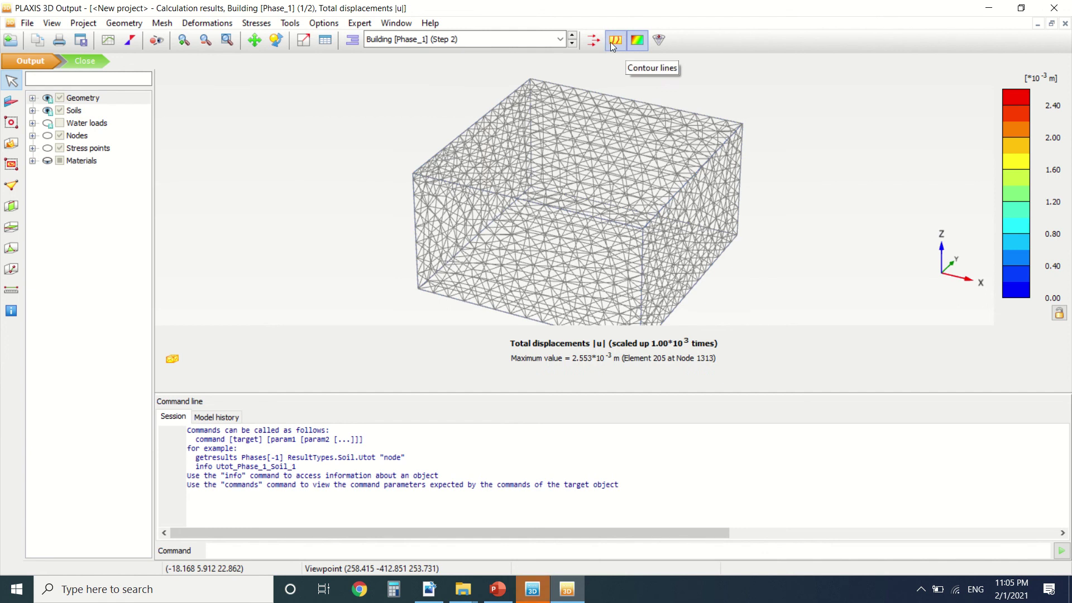
click(654, 44)
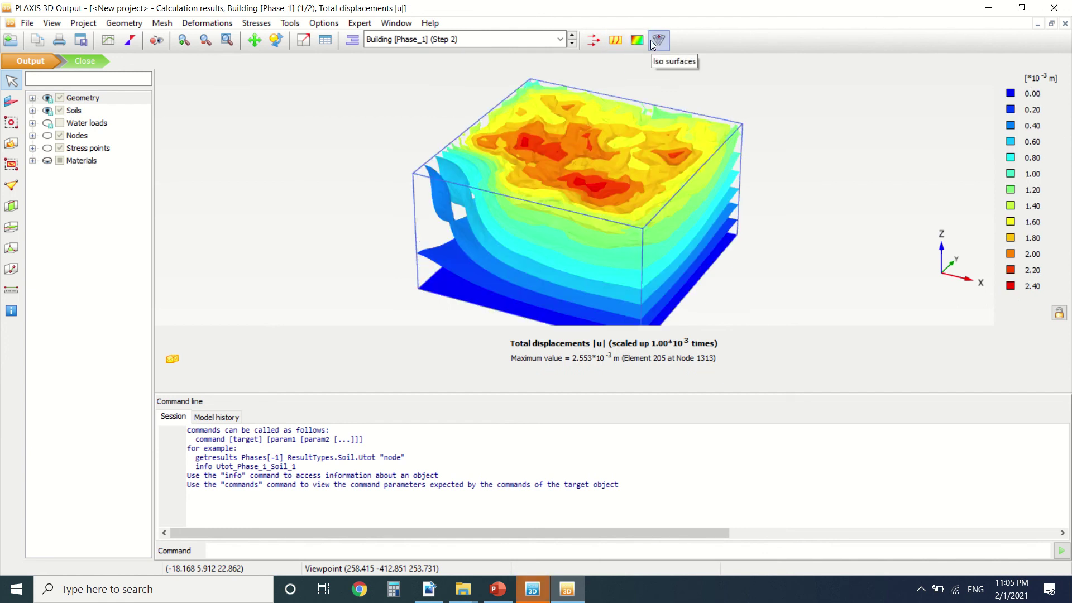
scroll(475, 140, up, 3)
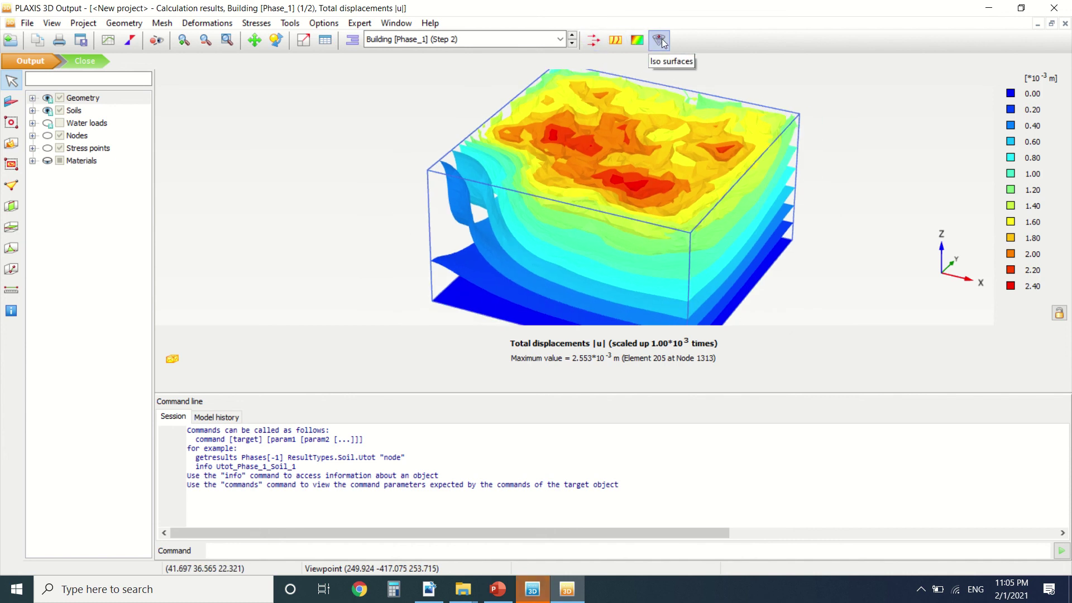
Compare shadings, contour lines, arrows and coloured iso surfaces views of |u|.
click(641, 41)
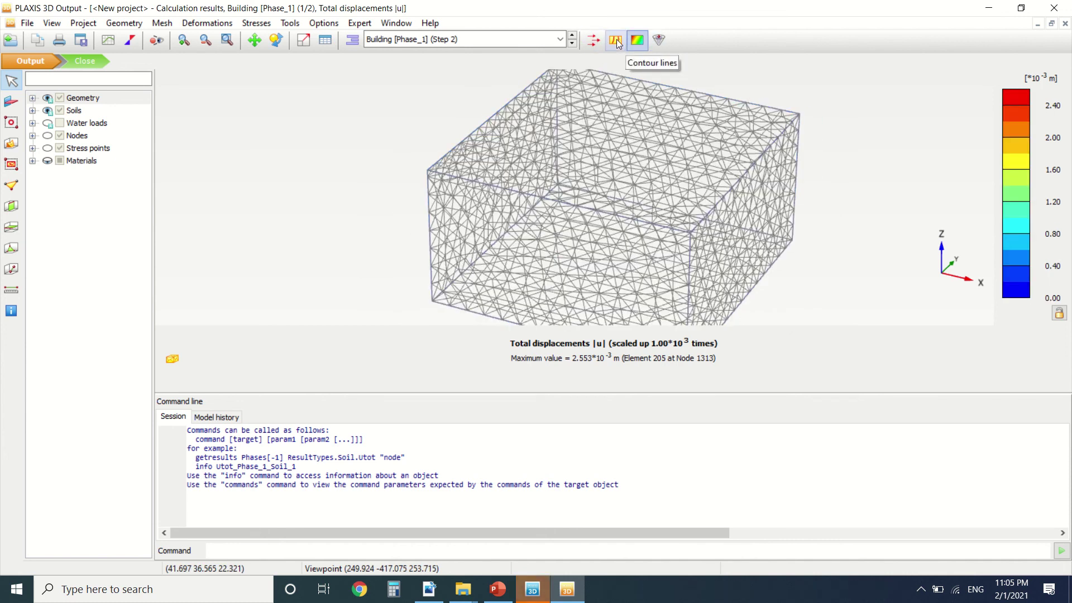
click(616, 40)
click(601, 39)
click(664, 39)
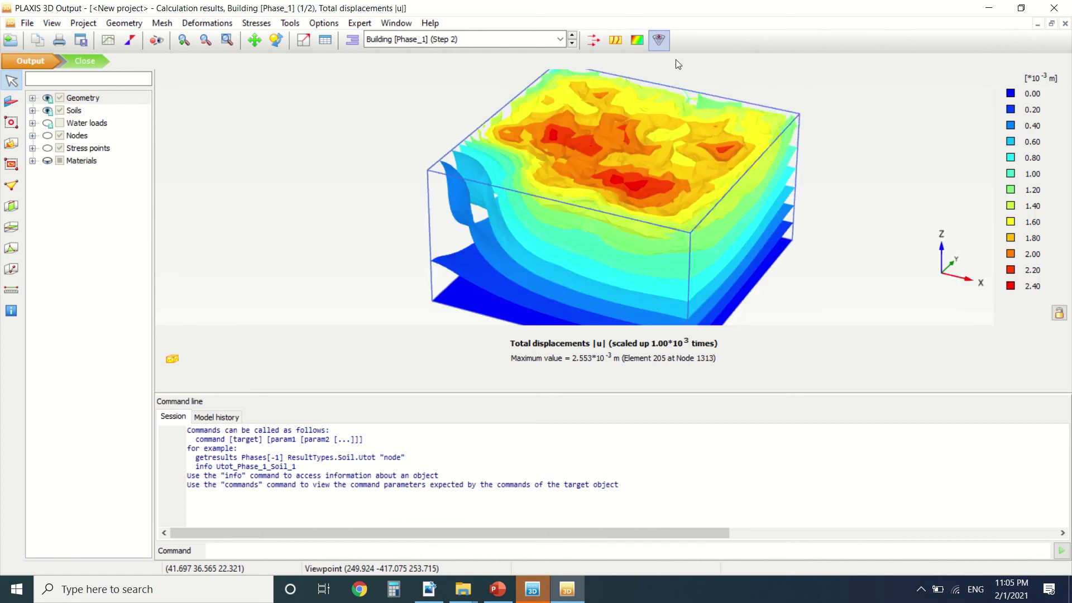
scroll(414, 167, down, 3)
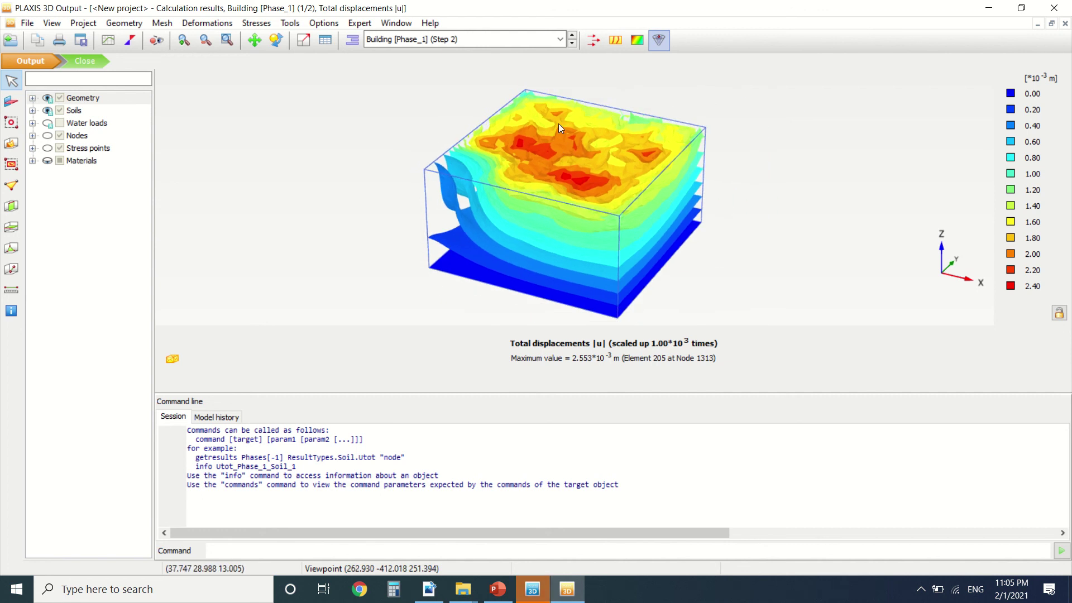
scroll(557, 122, up, 5)
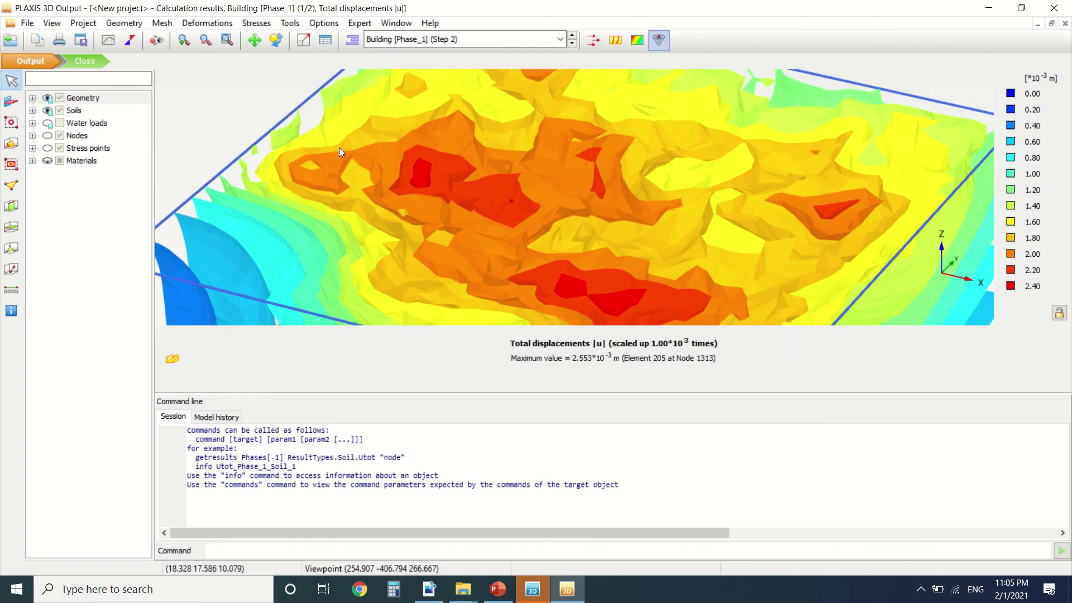
scroll(340, 147, down, 5)
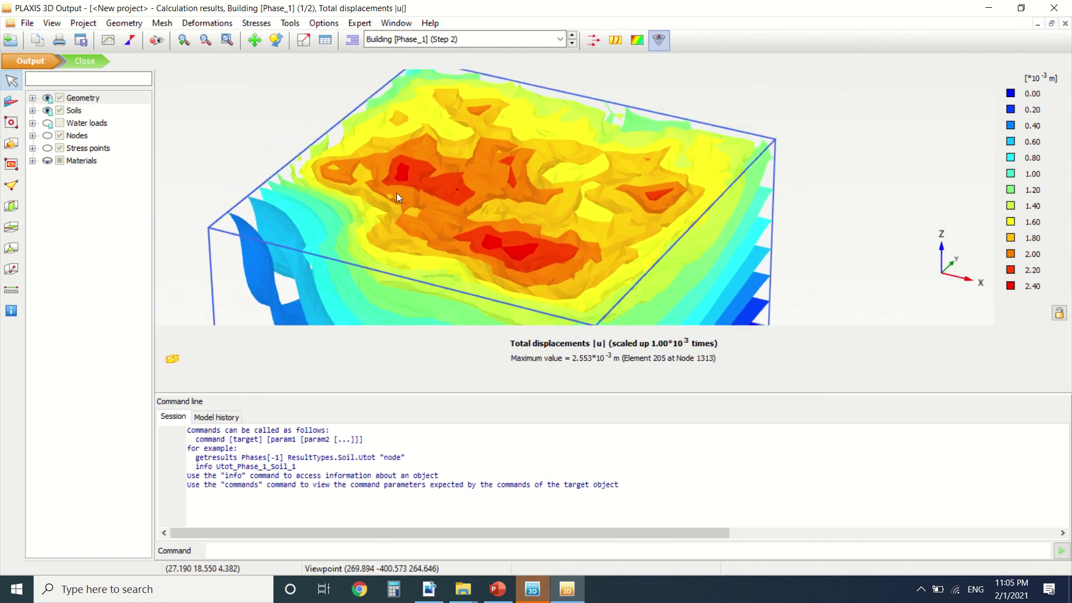
scroll(408, 189, down, 2)
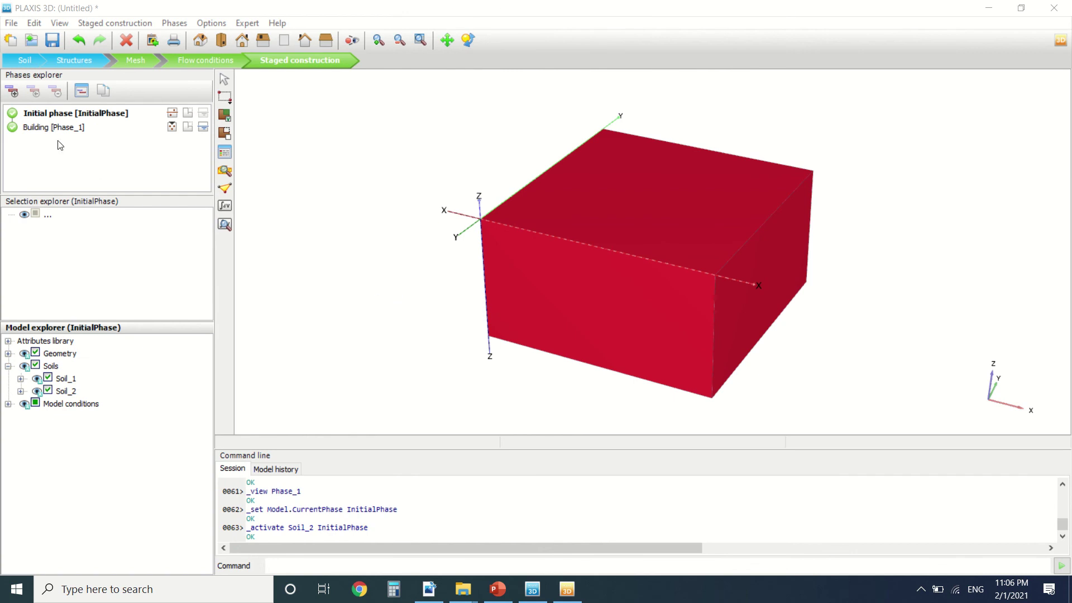
Deactivate Soil_2 in the Initial phase and review the Building phase settings.
click(64, 122)
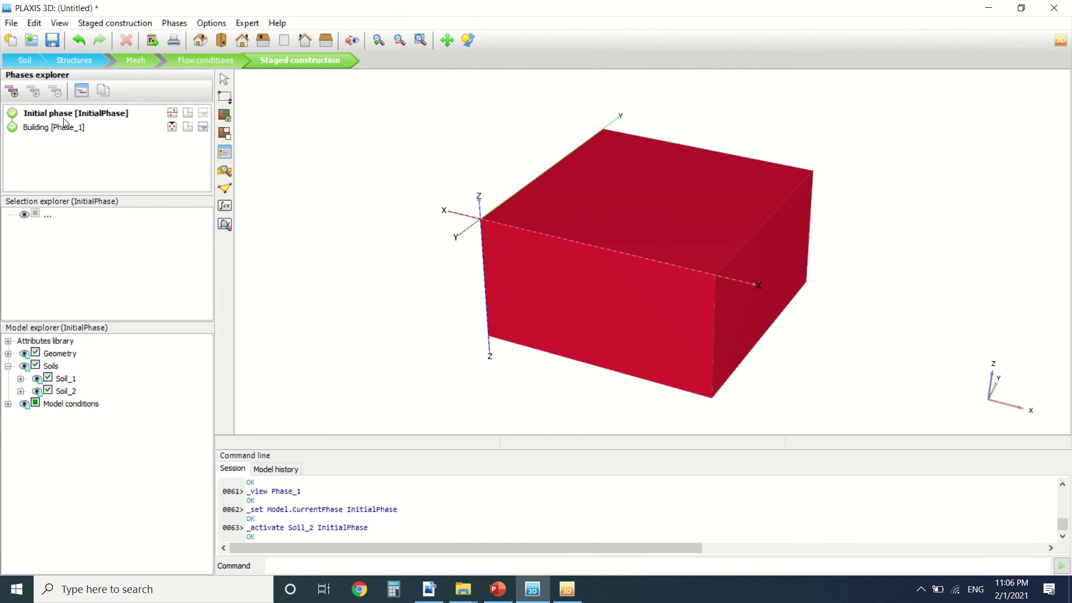
click(48, 390)
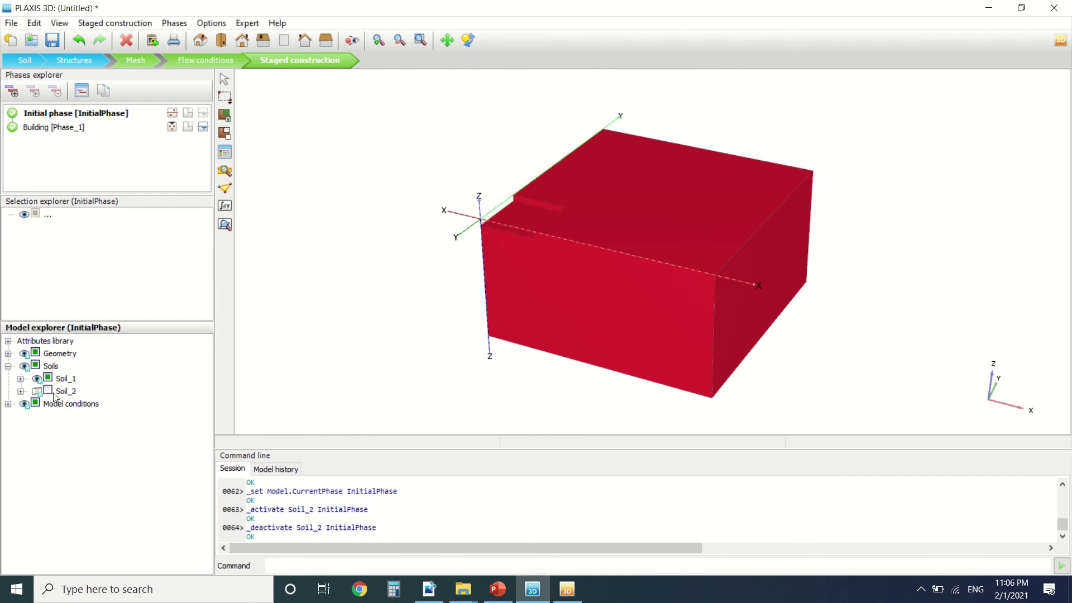
double_click(17, 127)
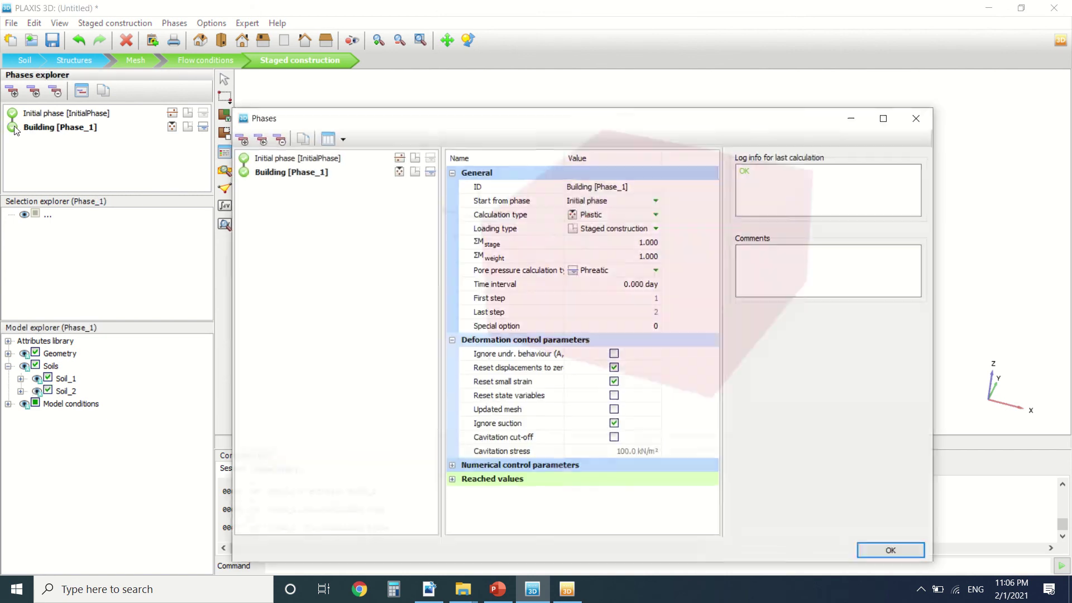
click(918, 119)
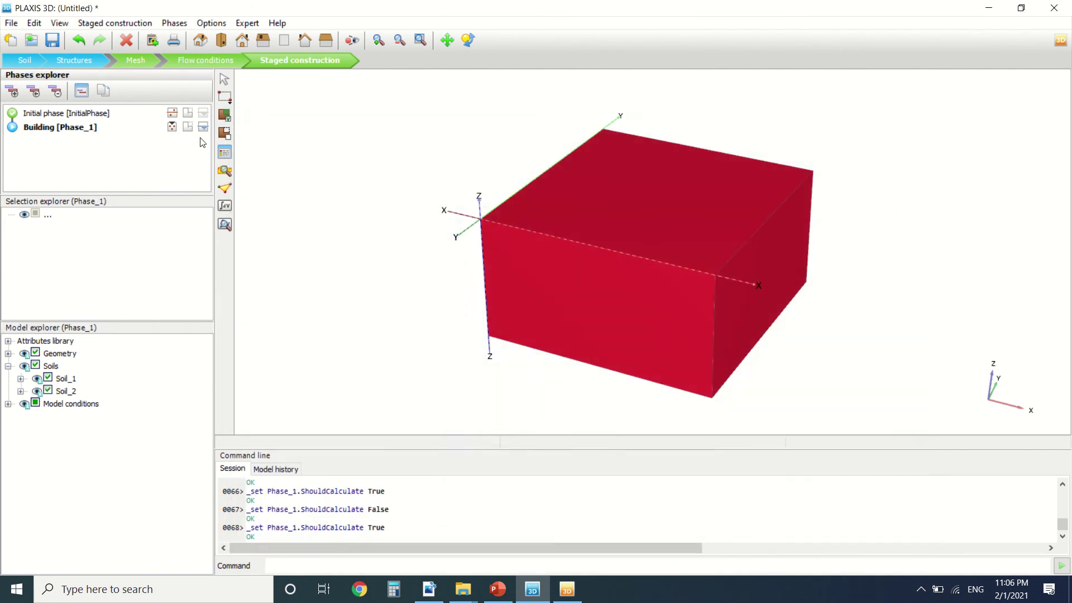
Recalculate the phases and open Initial phase results showing 0.000 m maximum |u|.
click(12, 116)
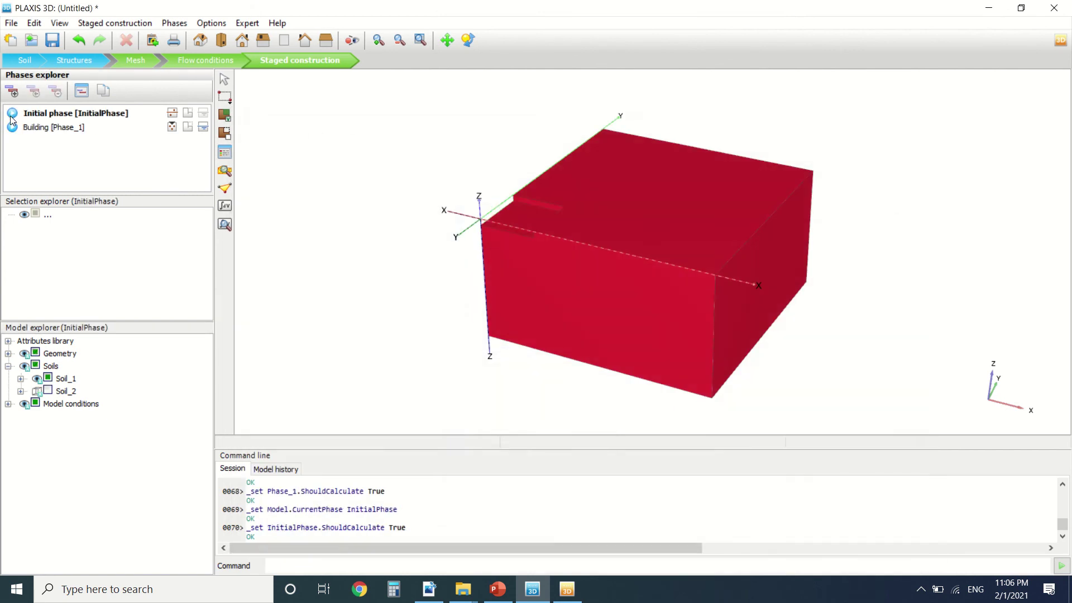
click(225, 207)
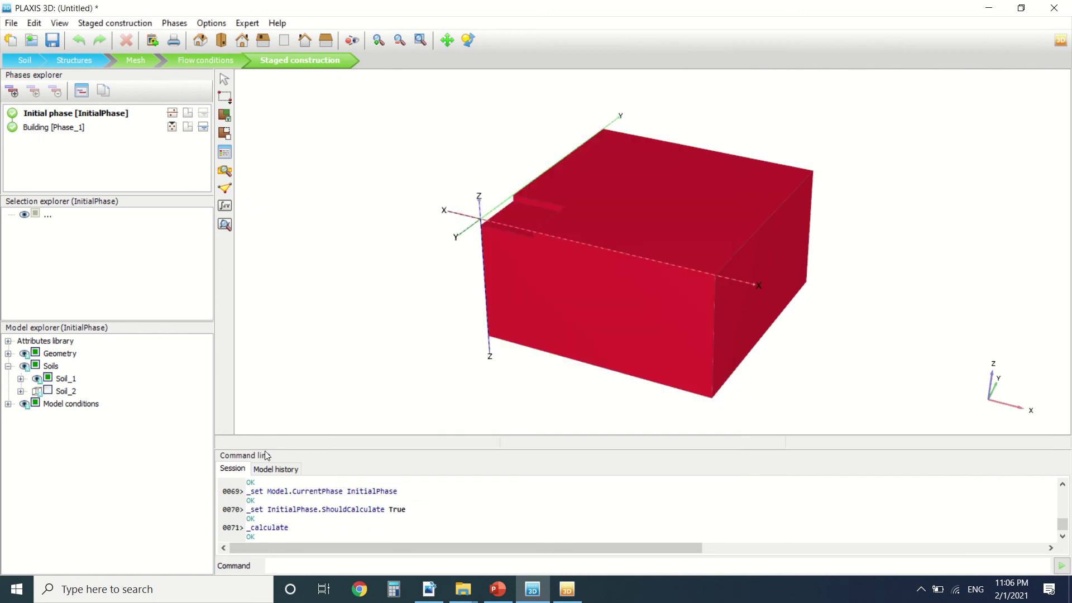
click(225, 224)
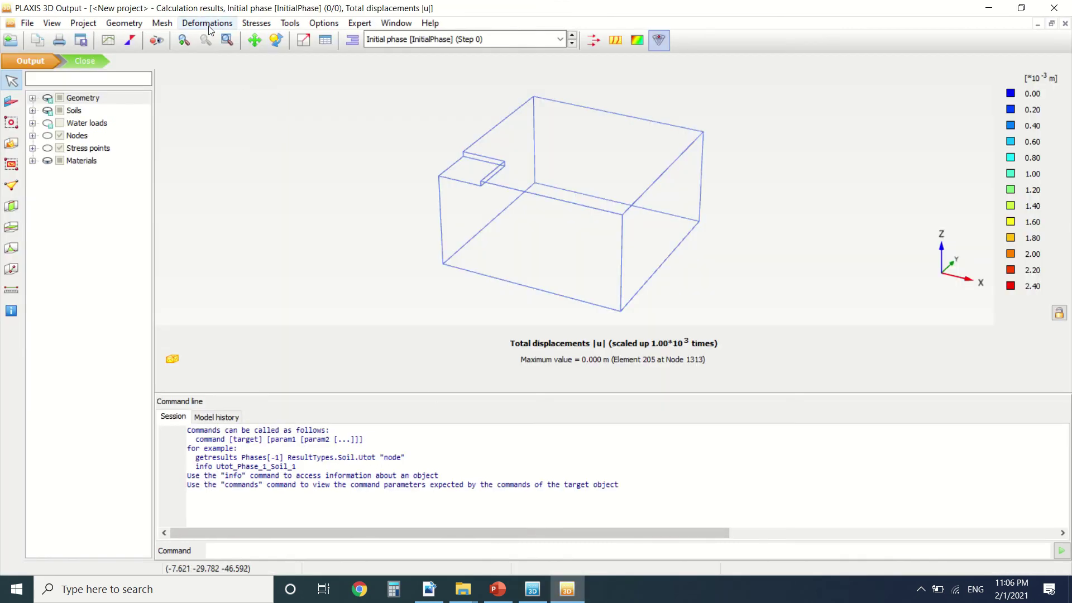
Switch the Output results to the Building [Phase_1] (Step 2) phase.
click(210, 25)
click(211, 26)
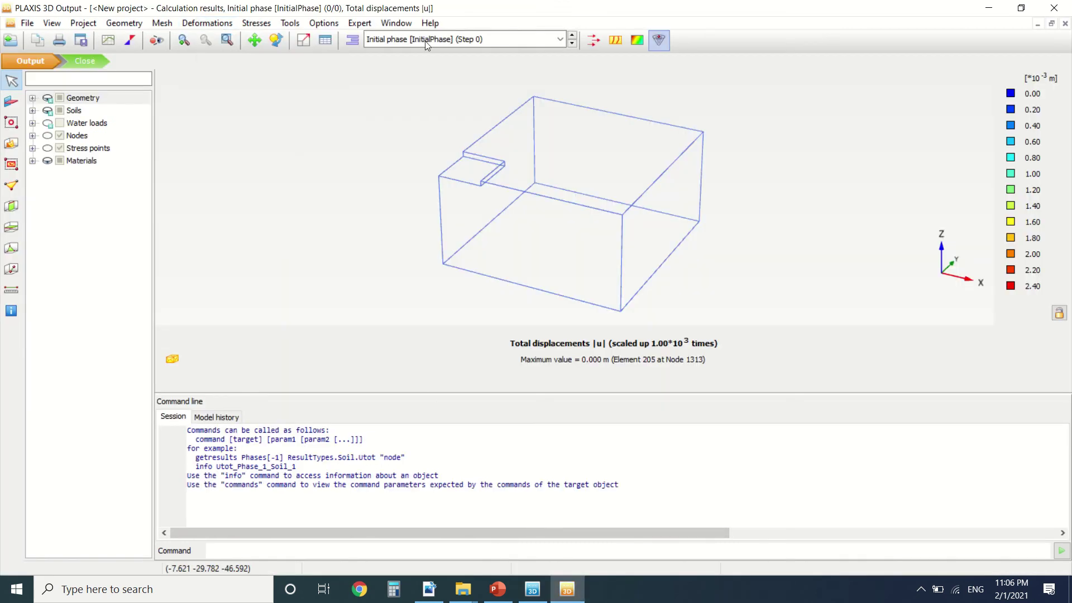
click(560, 39)
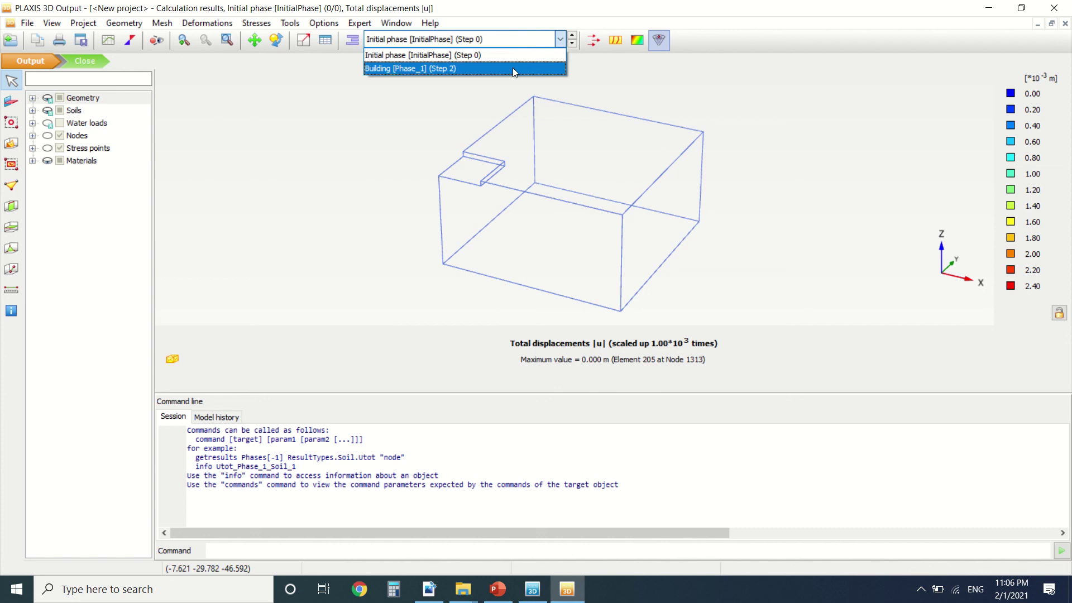
click(436, 67)
click(194, 23)
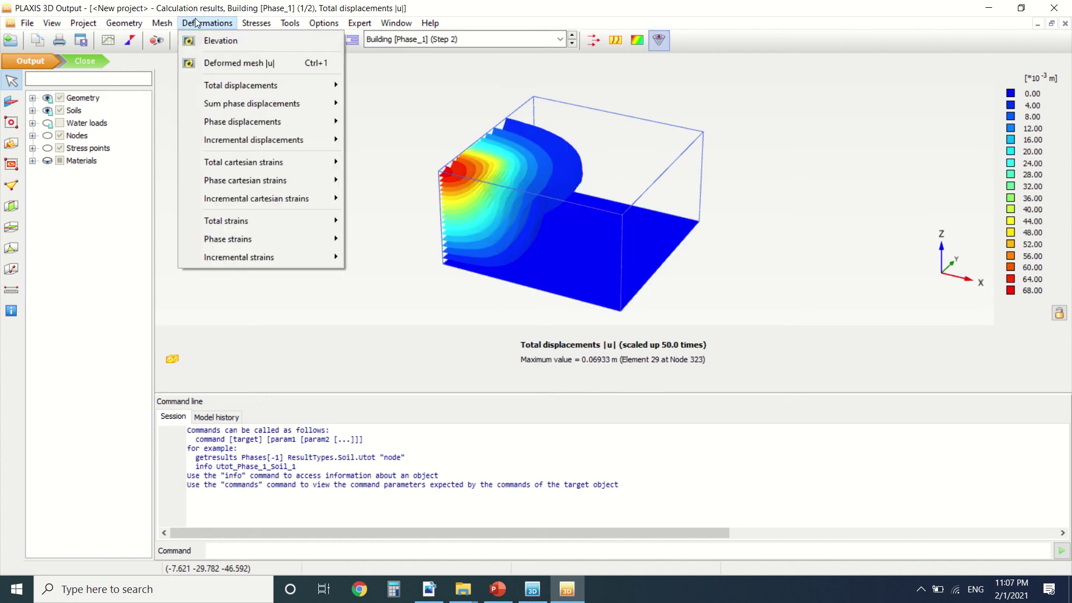
click(763, 102)
Zoom around the total displacement plot, maximum 0.06933 m at Node 323.
scroll(544, 140, up, 5)
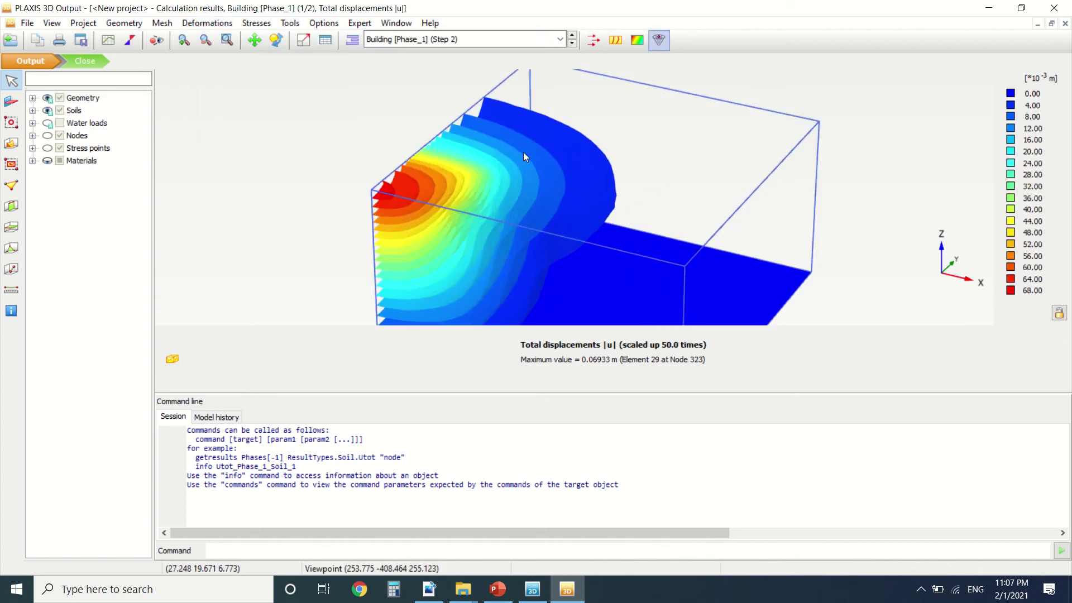
scroll(333, 167, up, 3)
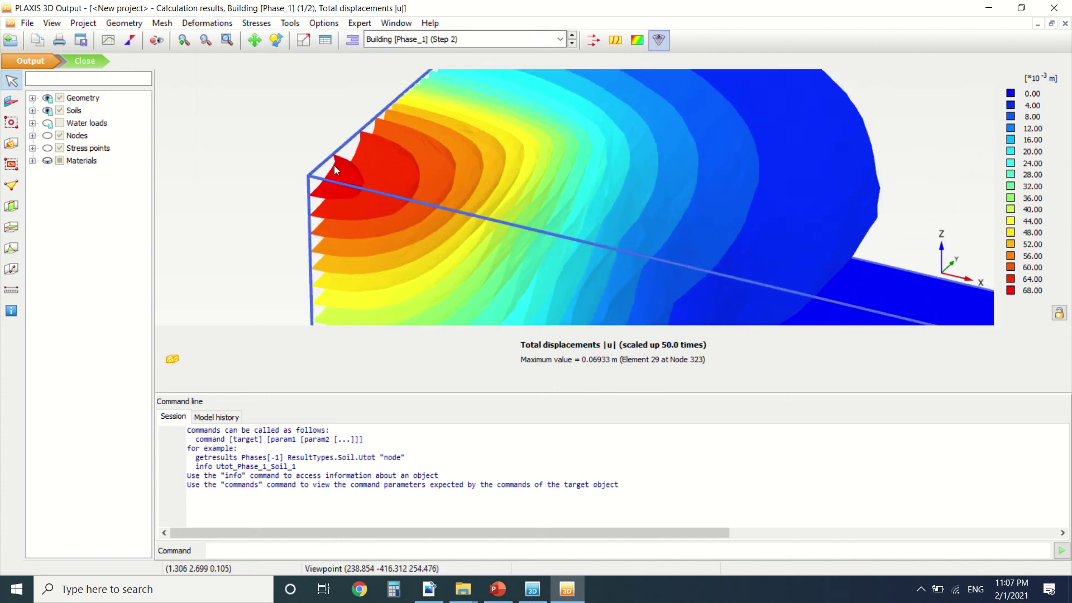
scroll(334, 162, down, 5)
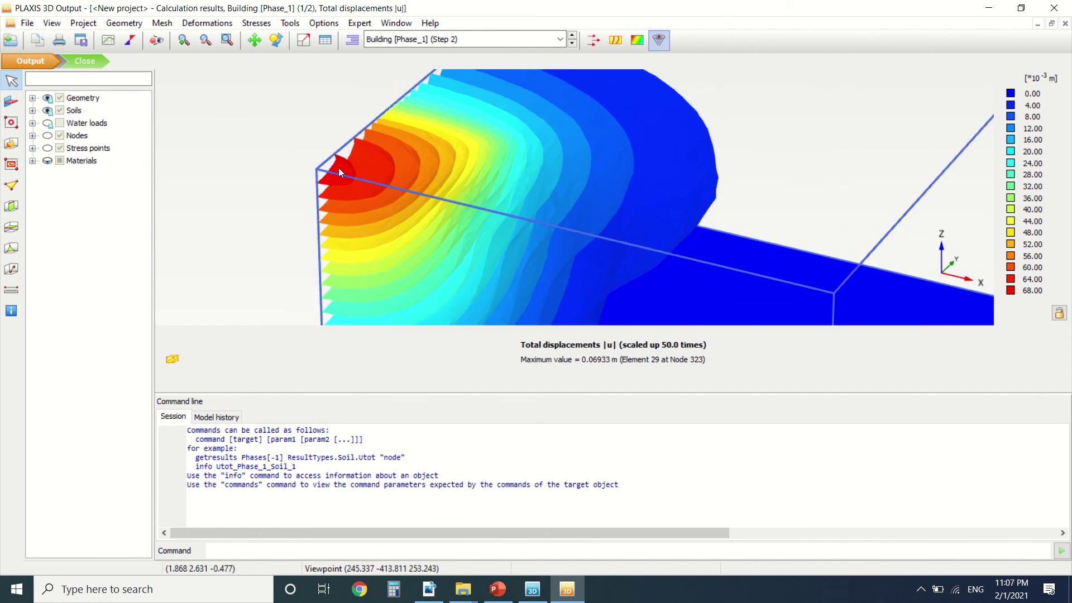
scroll(437, 146, down, 1)
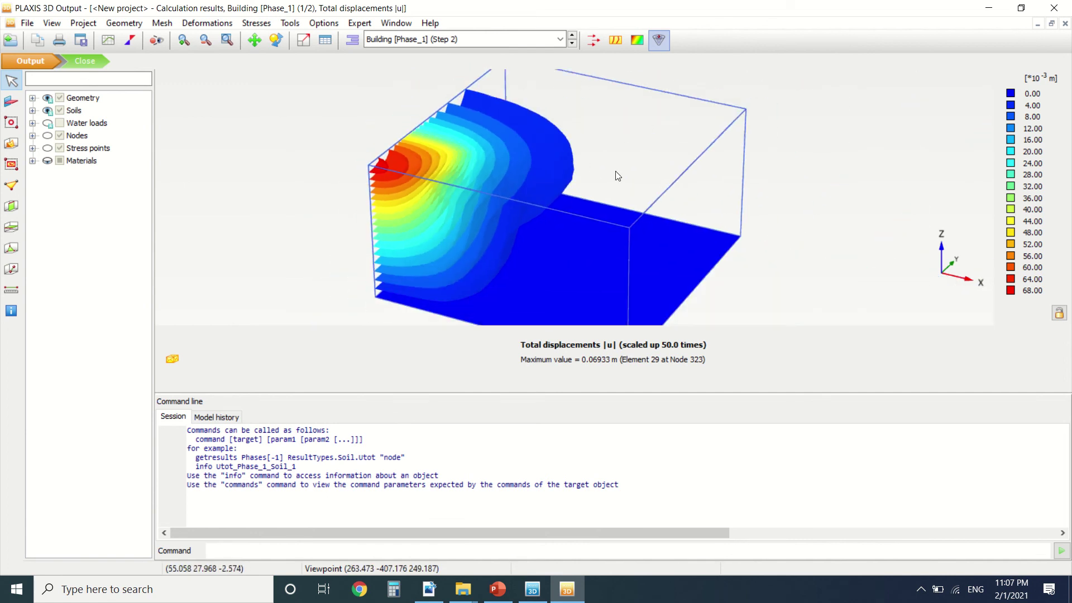
scroll(389, 166, up, 4)
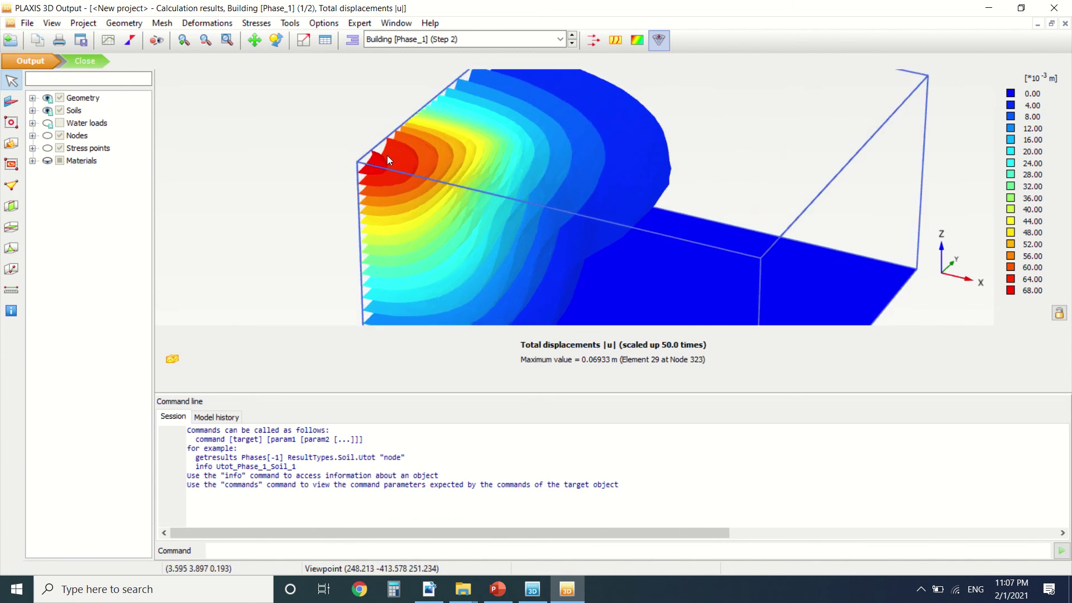
scroll(388, 156, up, 1)
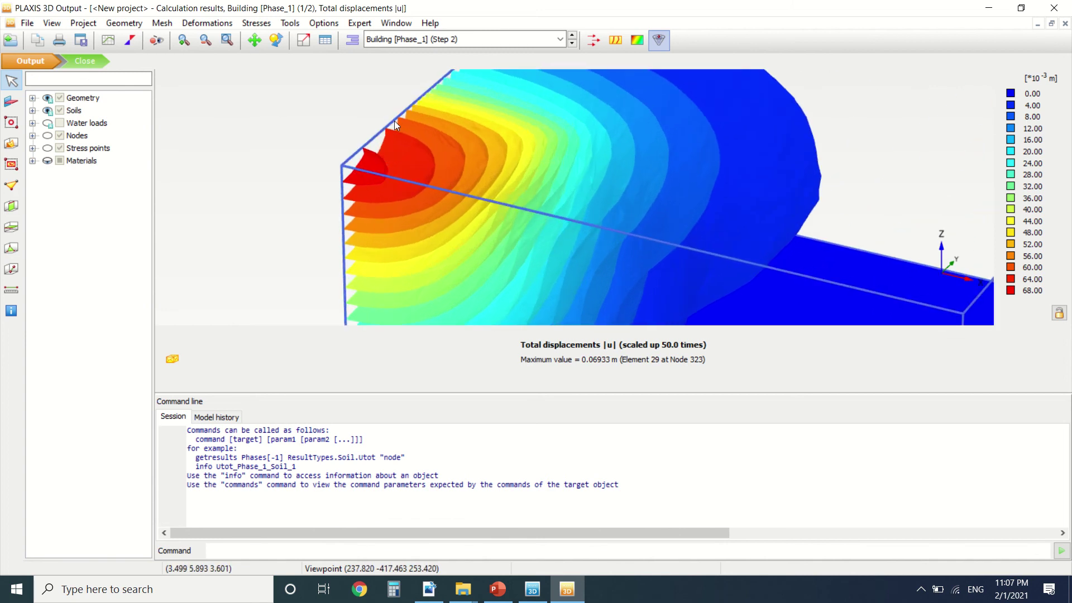
click(257, 23)
Plot Cartesian total stress σxx contours, ranging from -551.0 to 5.159 kN/m².
mouse_move(273, 43)
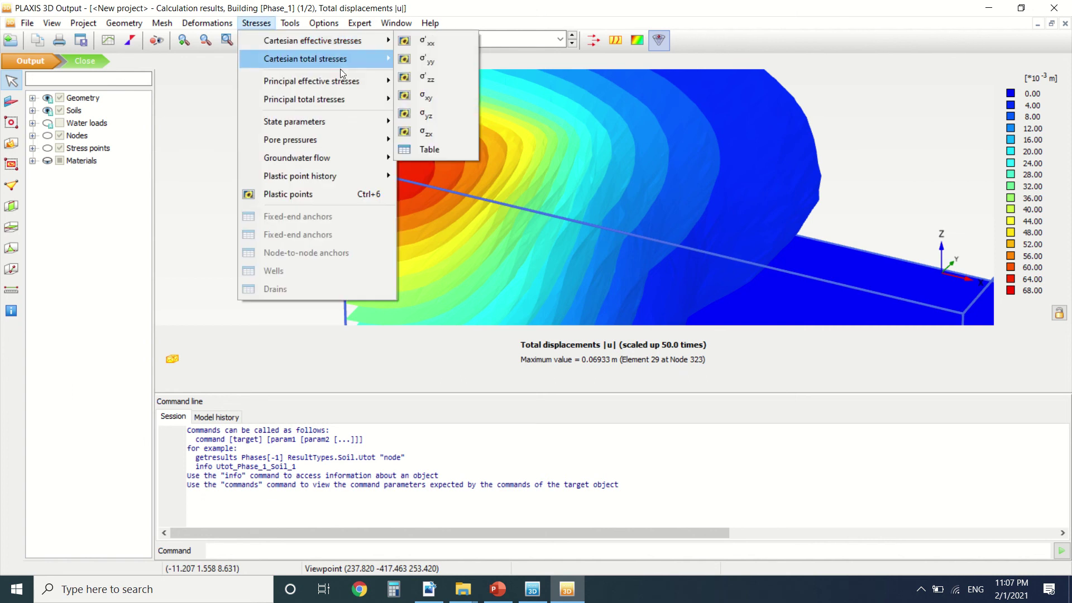
mouse_move(340, 65)
click(428, 59)
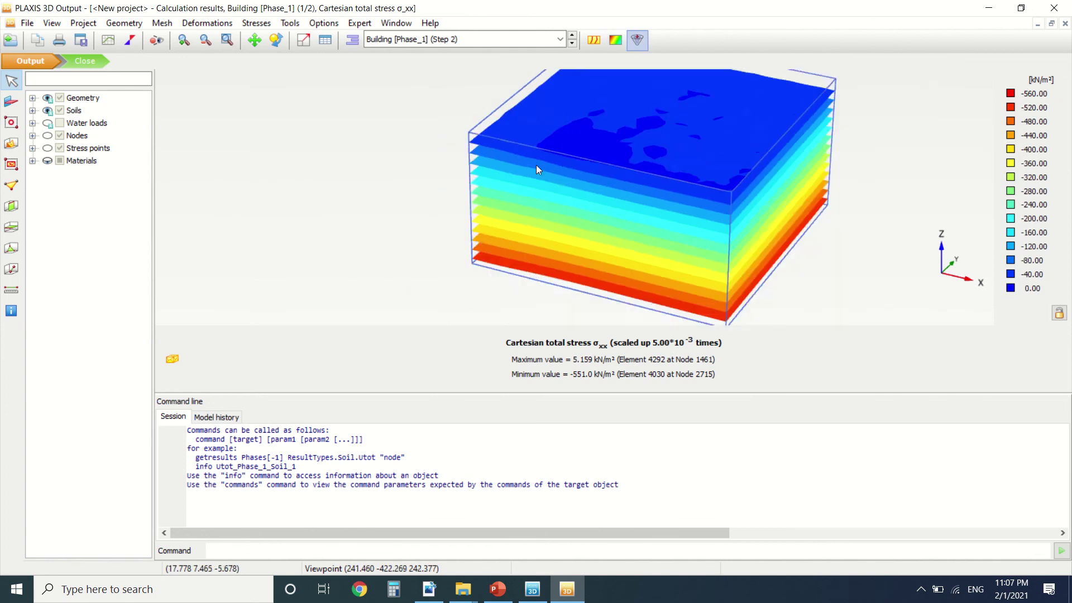
click(256, 23)
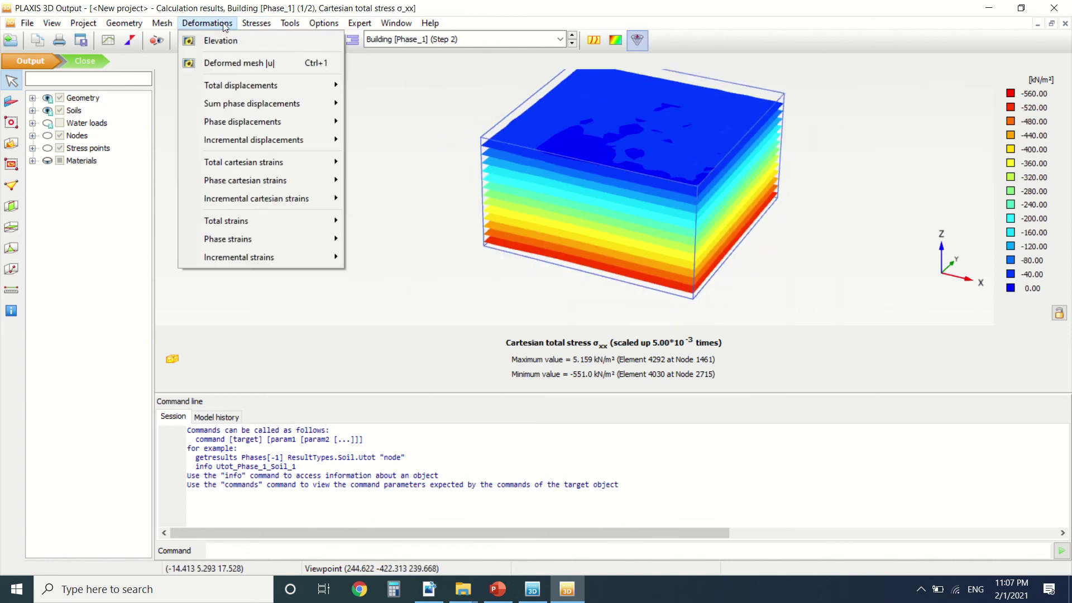
click(434, 142)
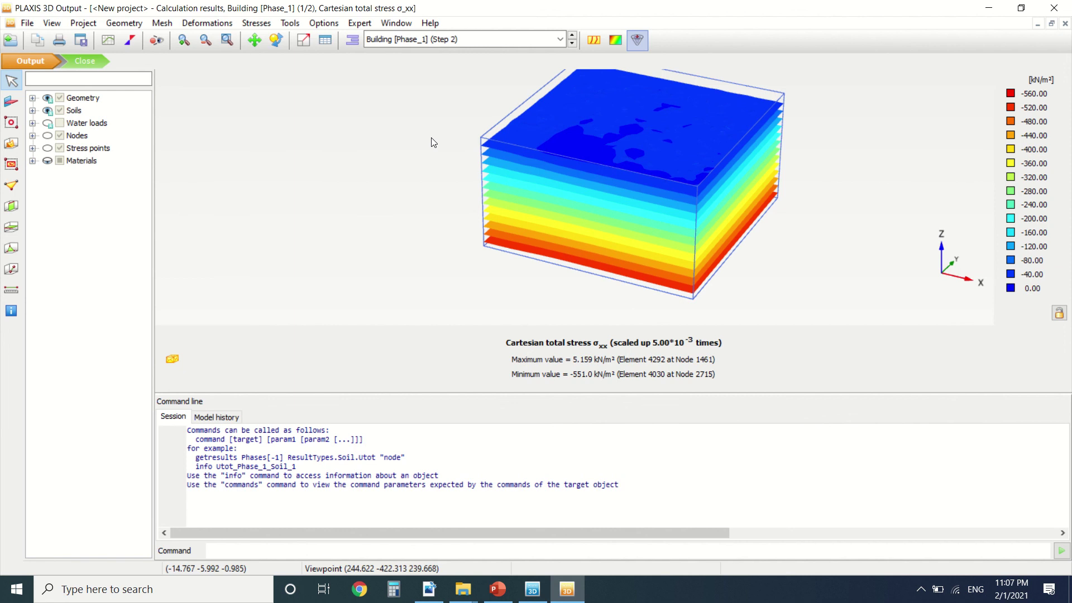